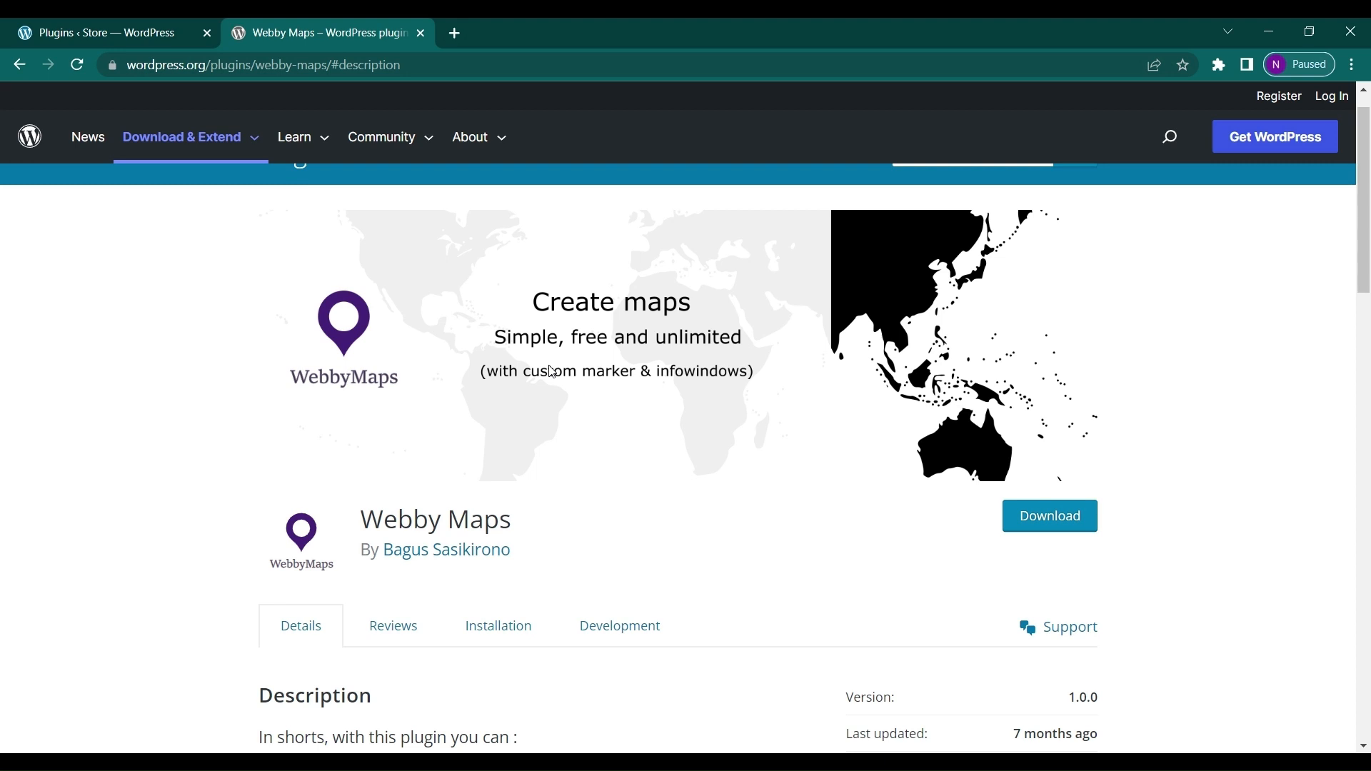
- Find the Webby Maps plugin by searching for "webby maps" in the site's plugin directory, and install and activate it
scroll(551, 372, "down", 1)
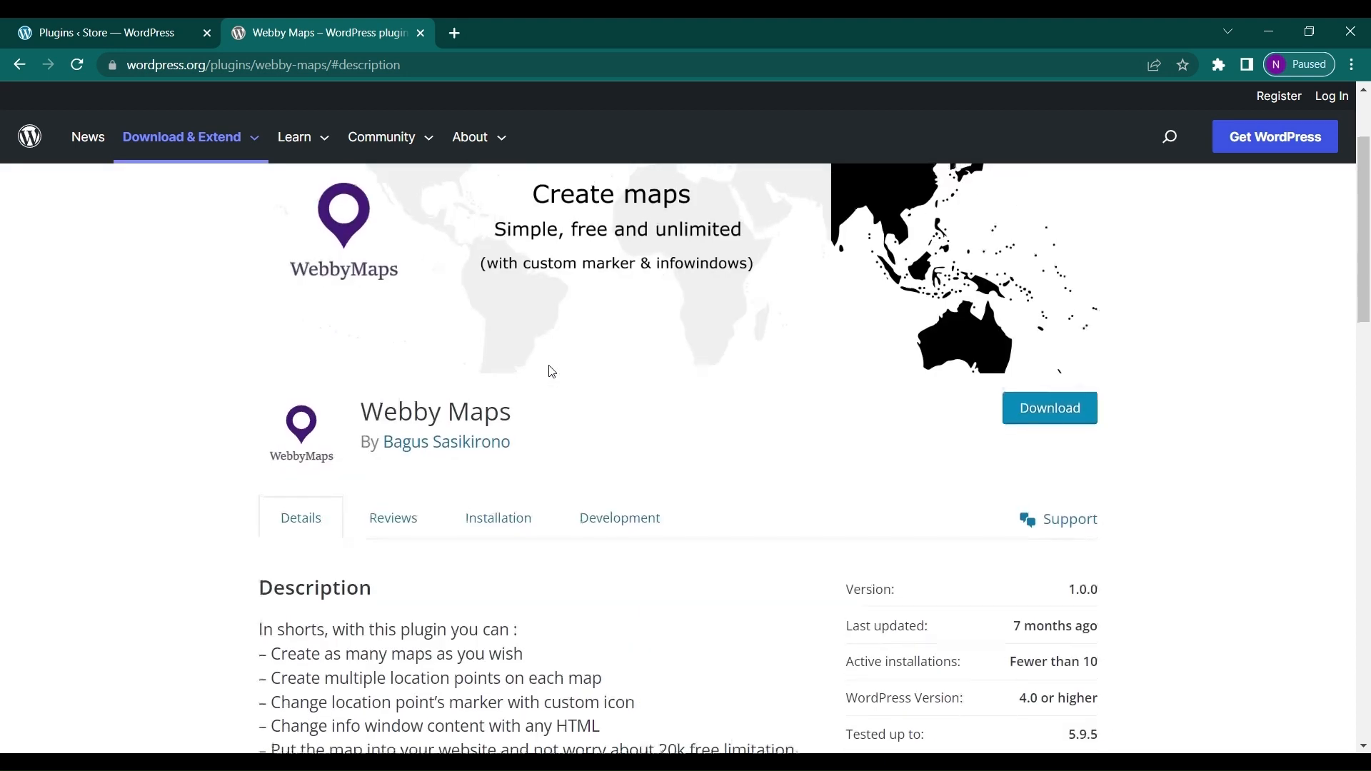
left_click(93, 20)
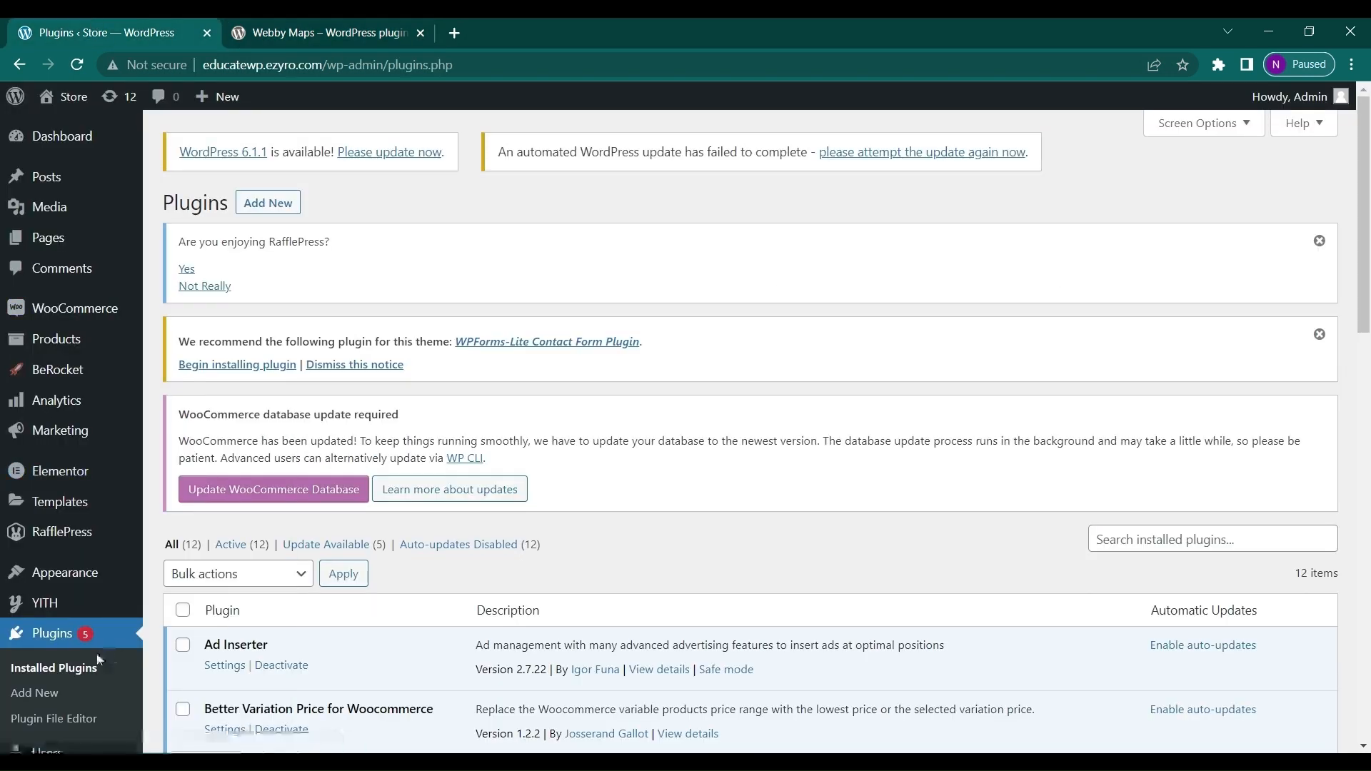
left_click(41, 694)
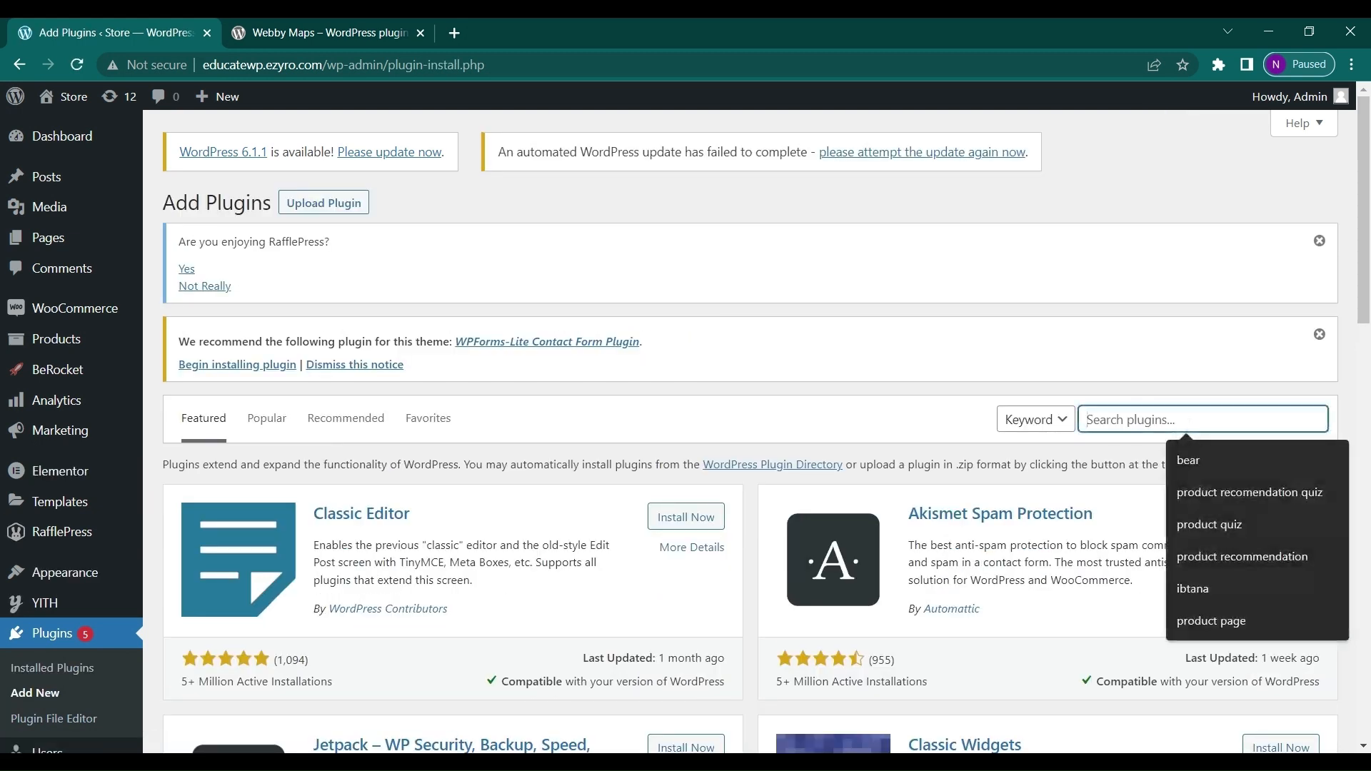
type("webby maps")
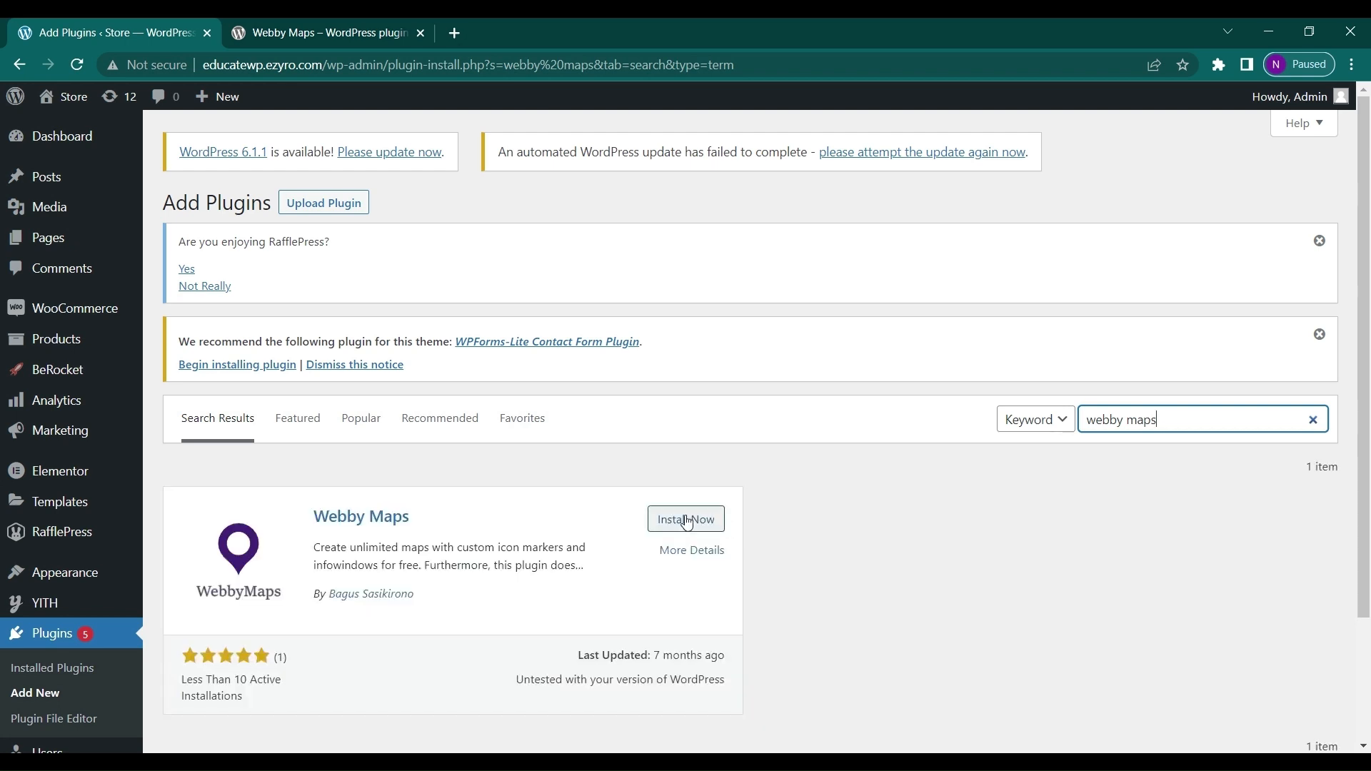
left_click(687, 522)
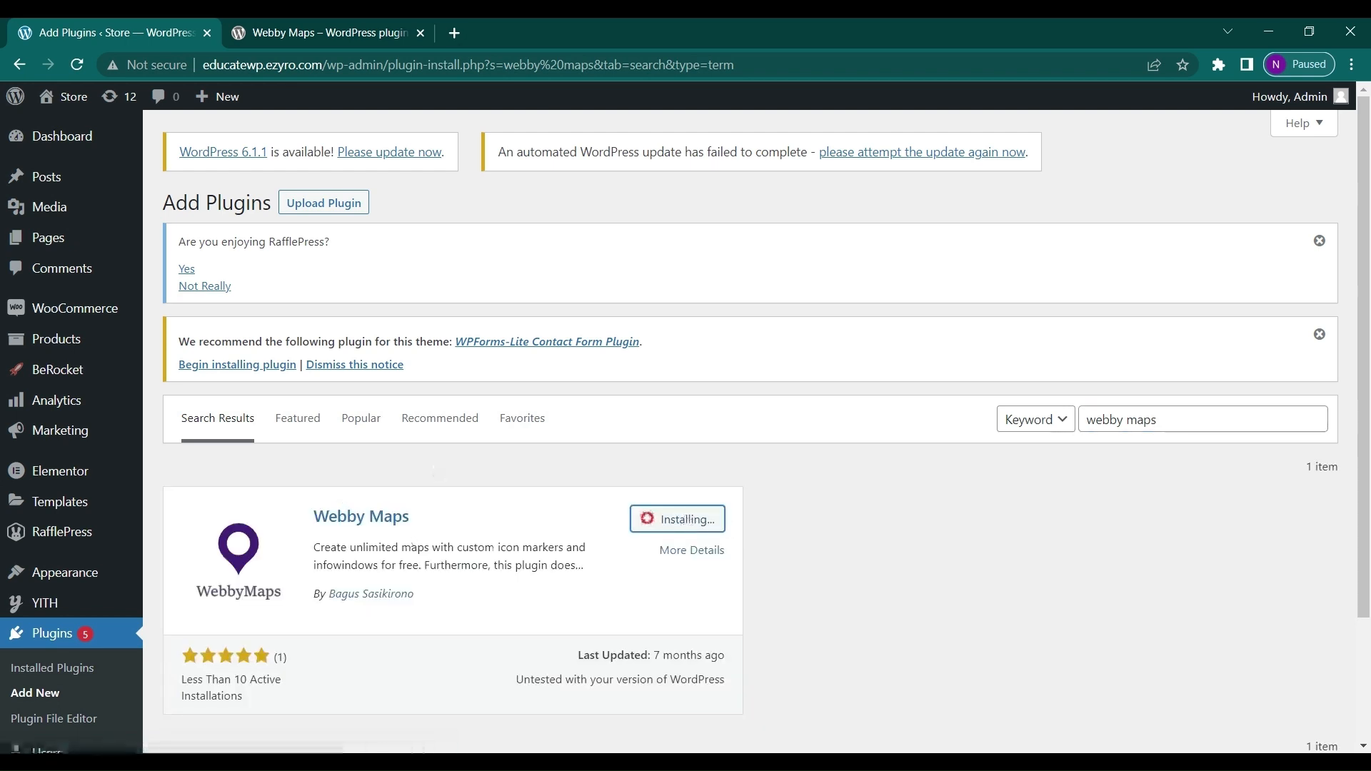
left_click(693, 526)
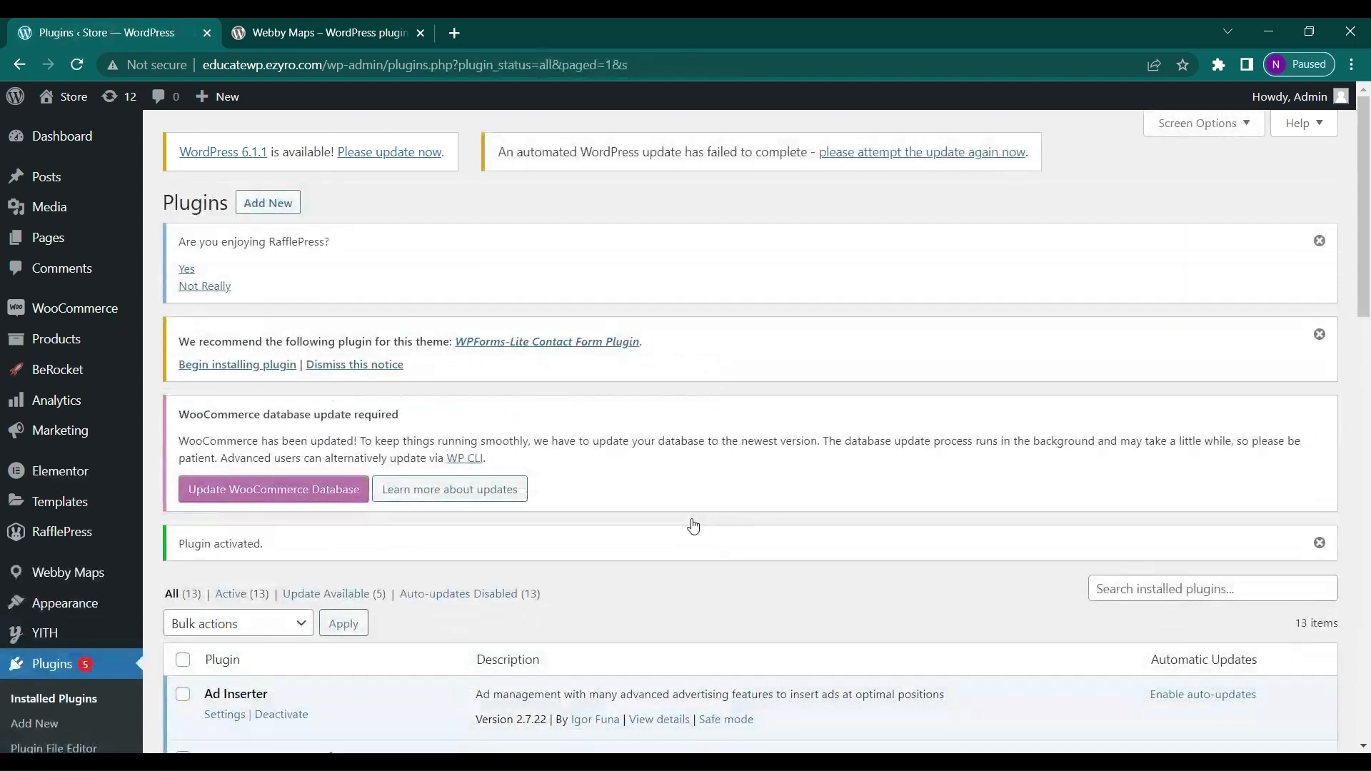
- Check the Webby Maps entry among the installed plugins and open the plugin's list of all maps
scroll(693, 526, "down", 6)
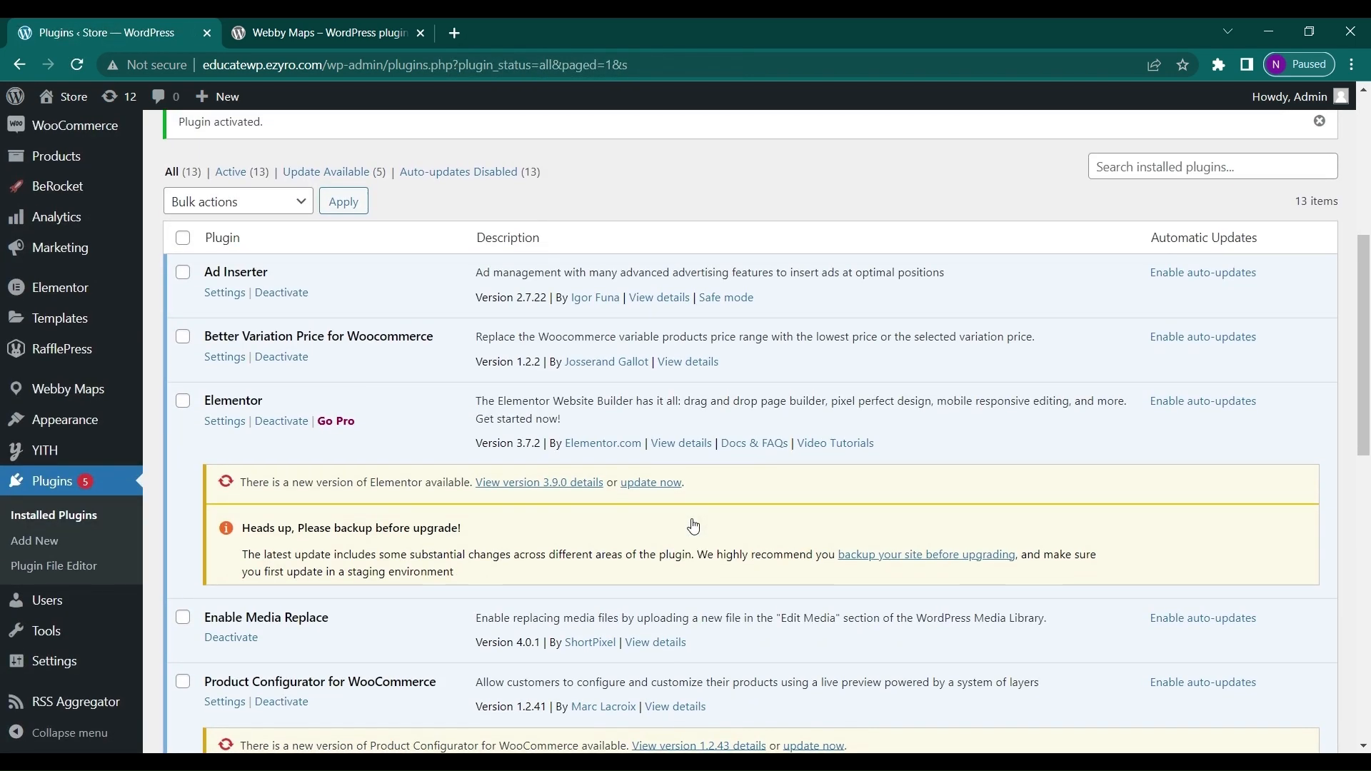
scroll(693, 526, "down", 3)
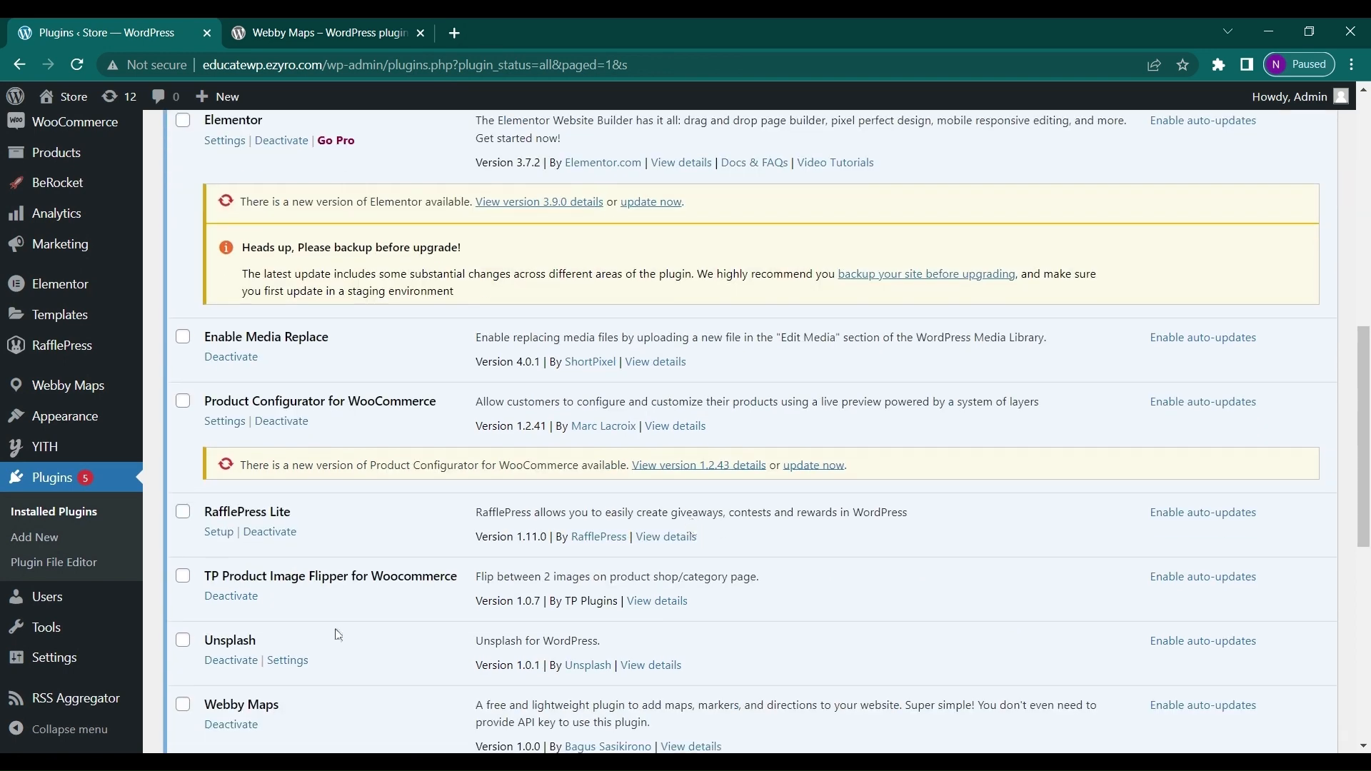
scroll(337, 632, "down", 2)
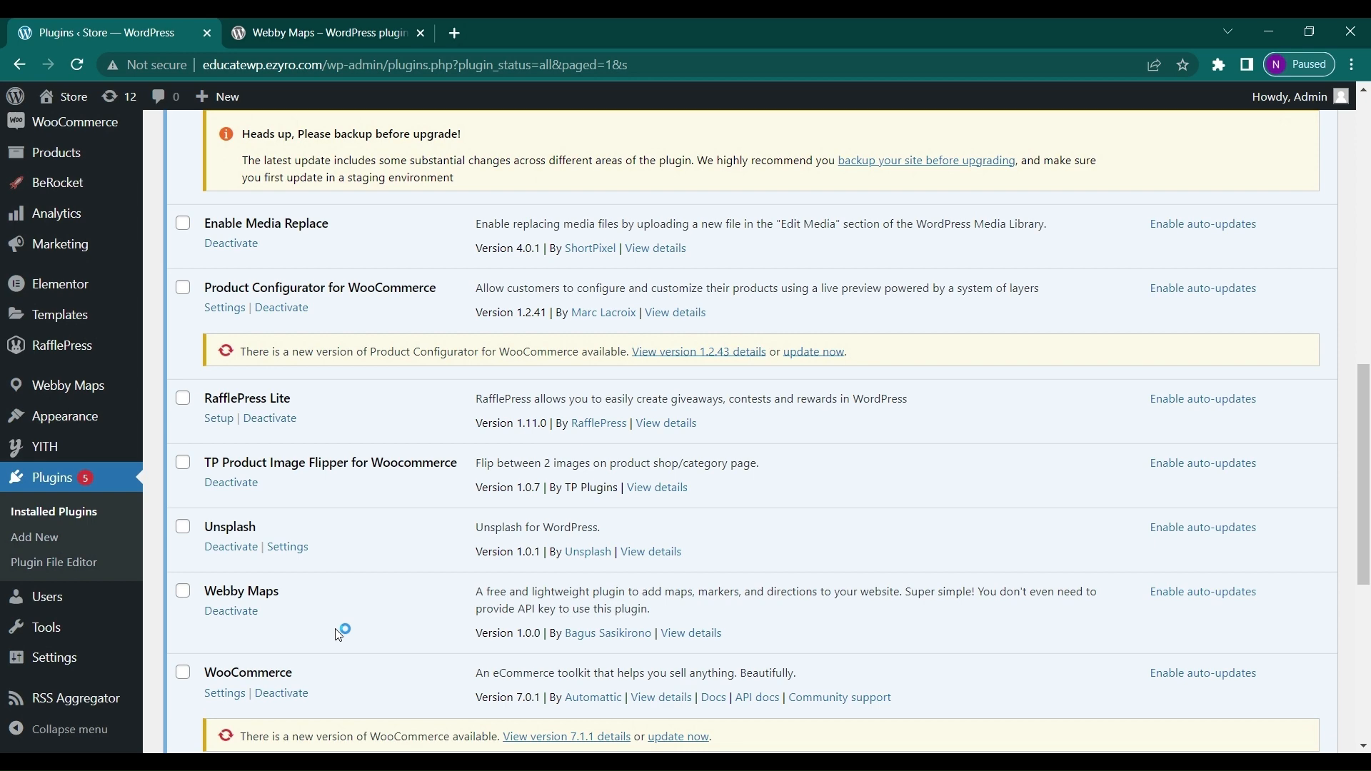
scroll(338, 635, "down", 2)
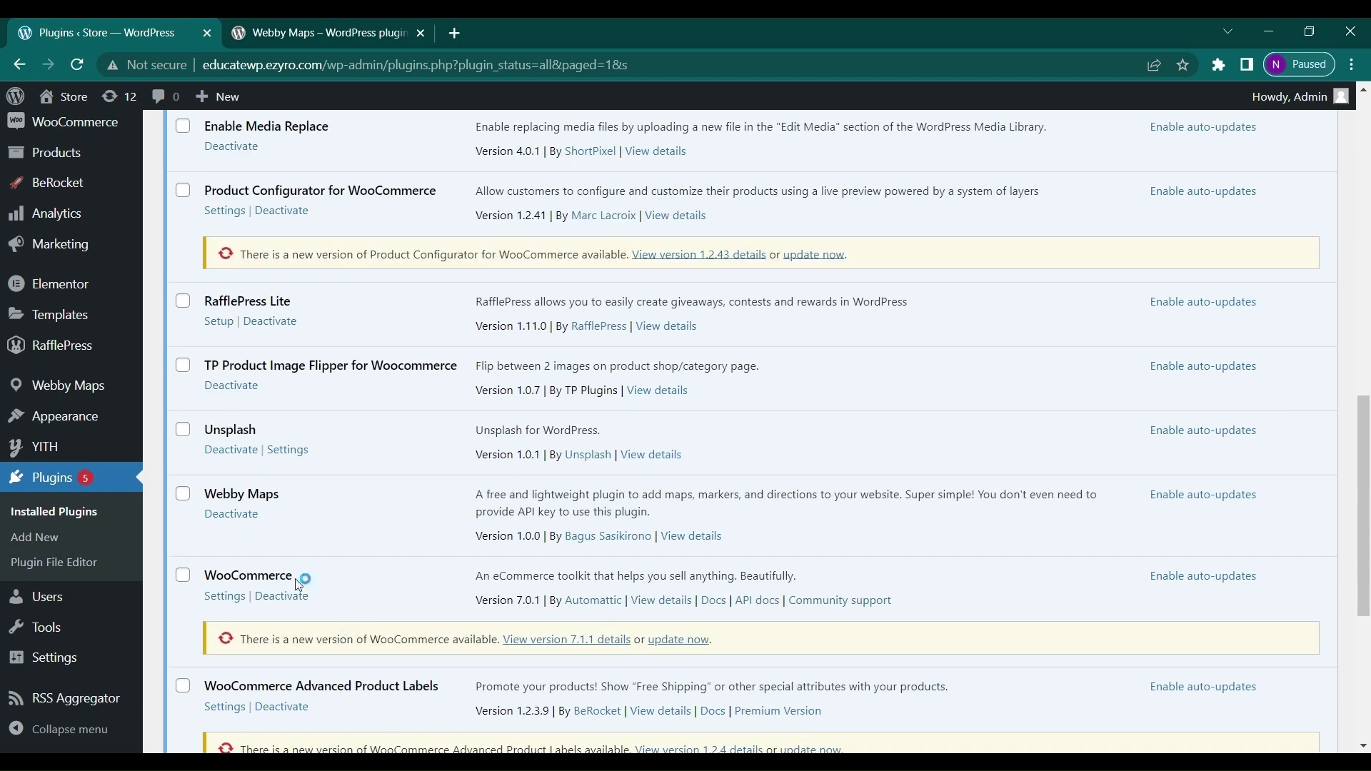
scroll(44, 541, "down", 2)
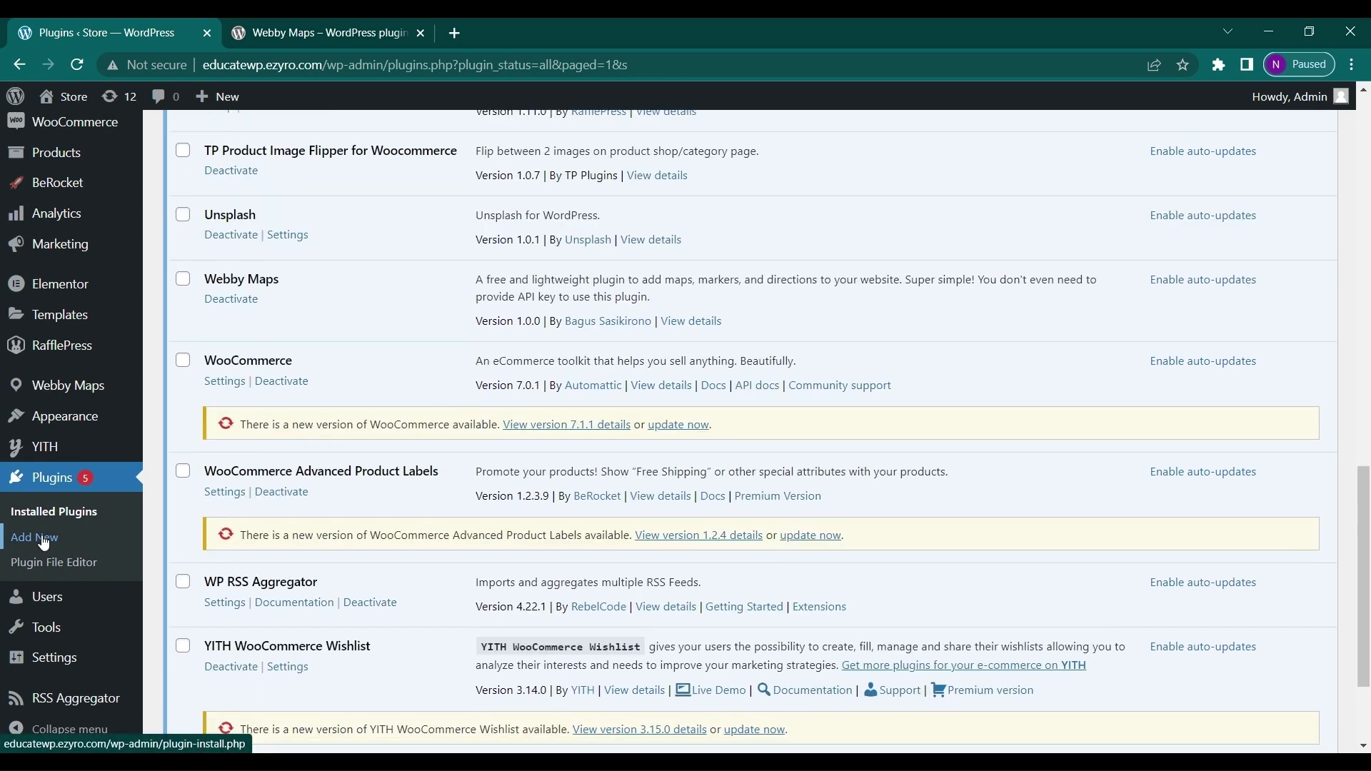
scroll(44, 543, "up", 1)
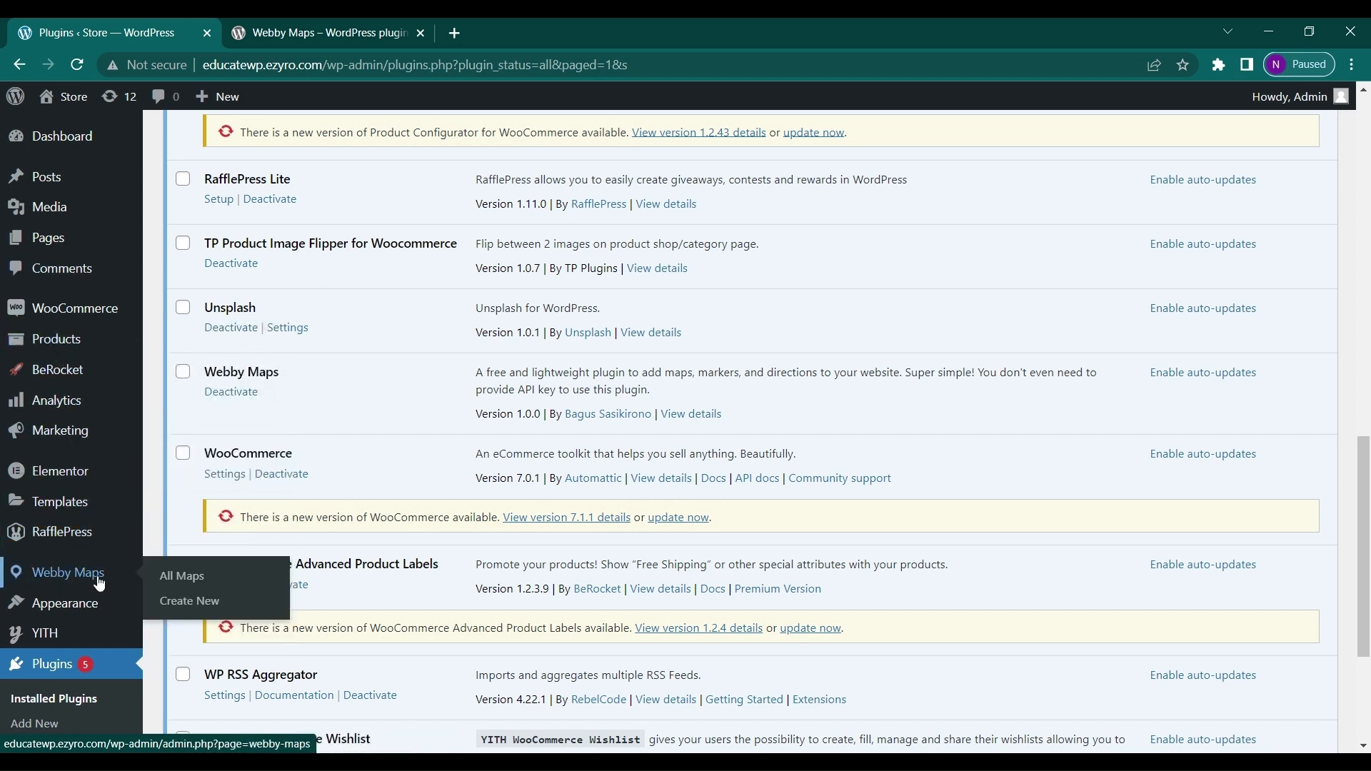
left_click(58, 580)
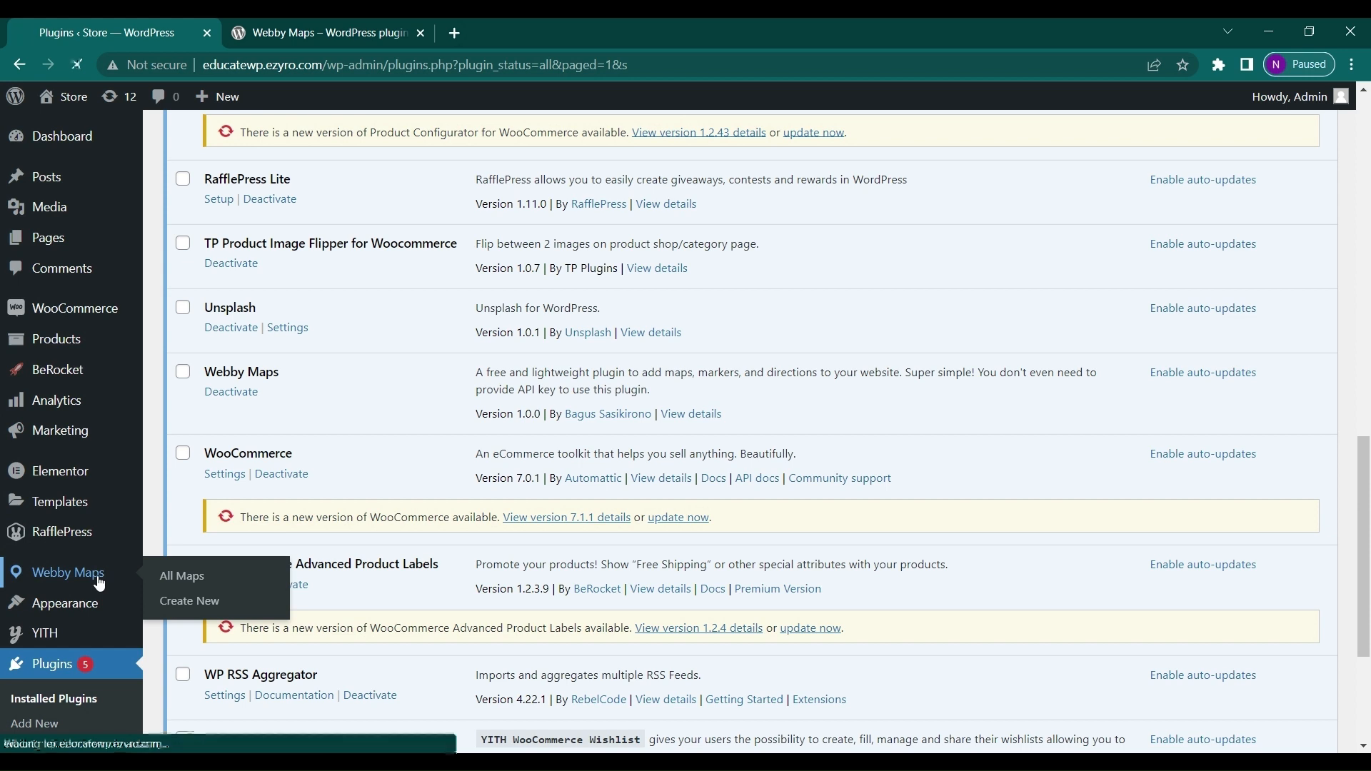
left_click(173, 587)
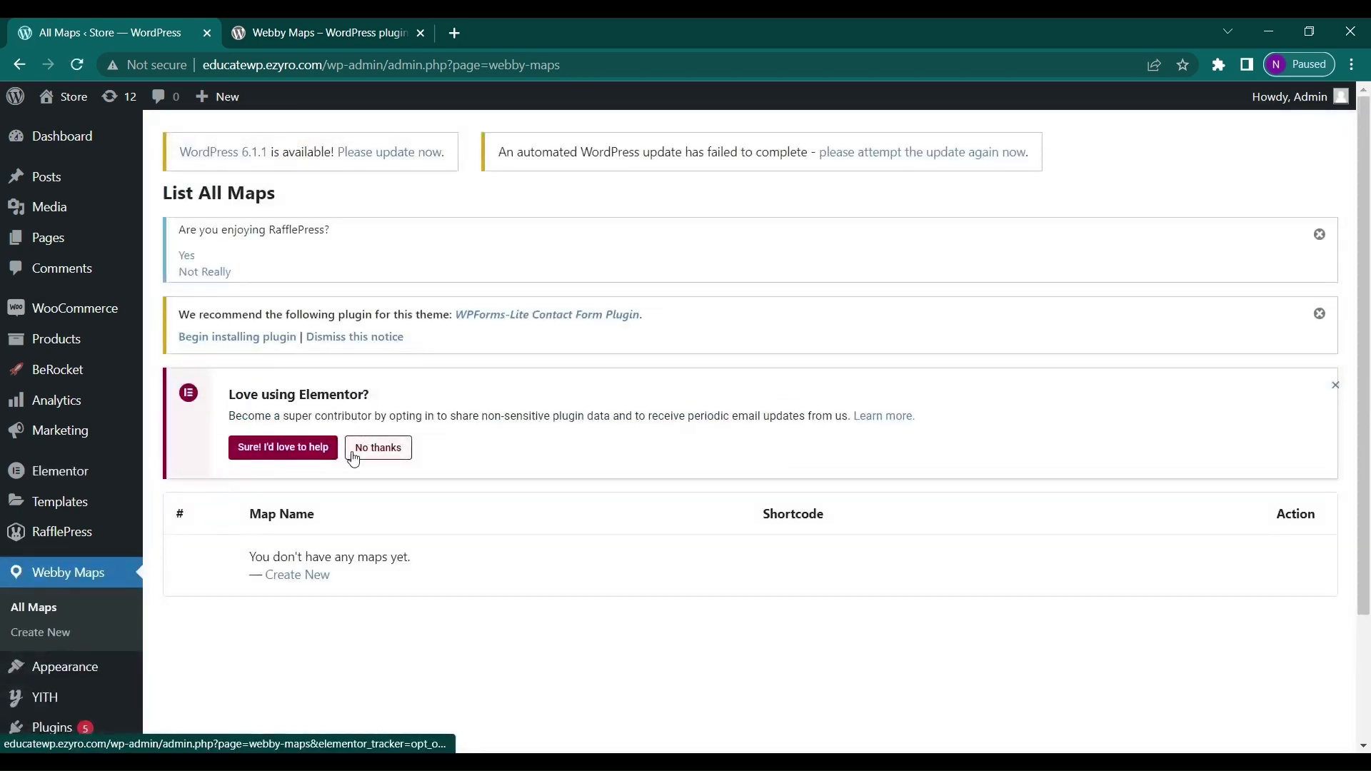
- Start creating a new map and name it Map1
scroll(353, 454, "down", 2)
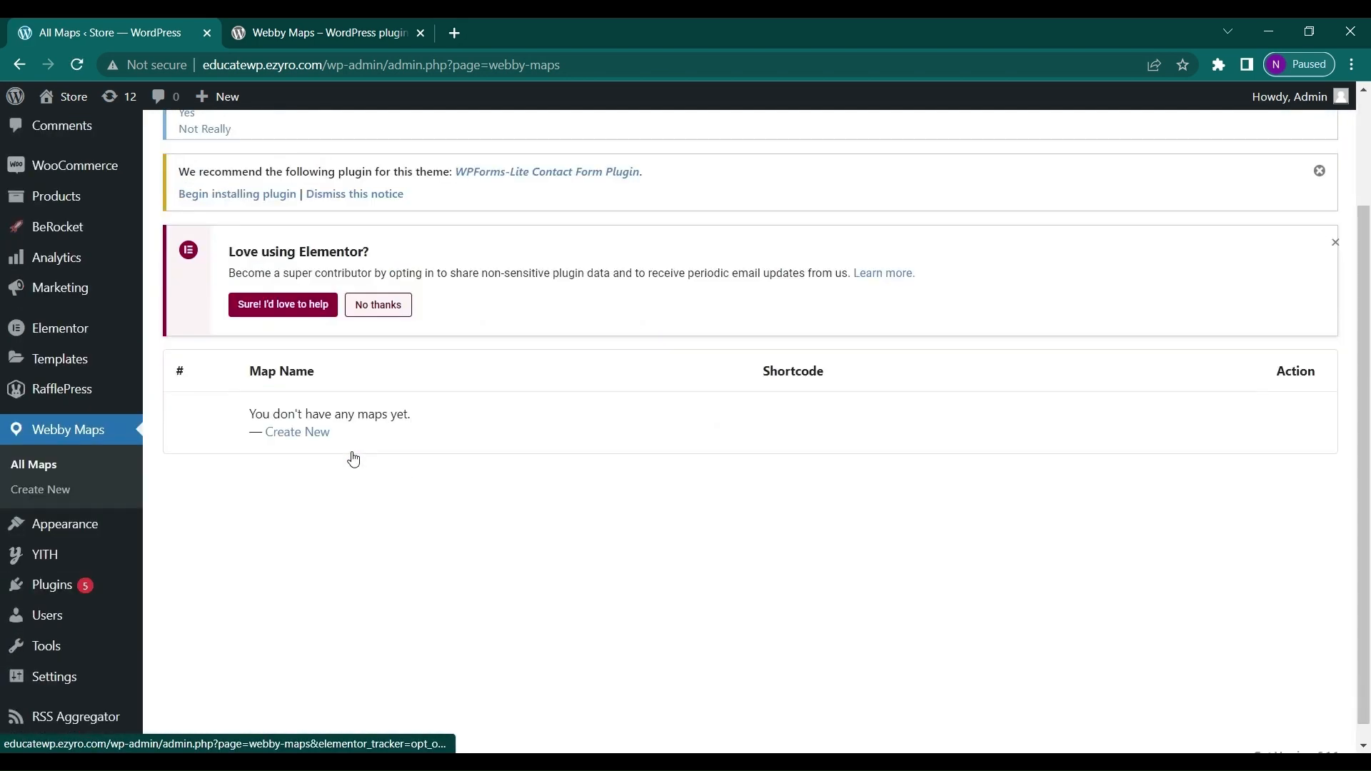
left_click(306, 437)
scroll(734, 569, "up", 2)
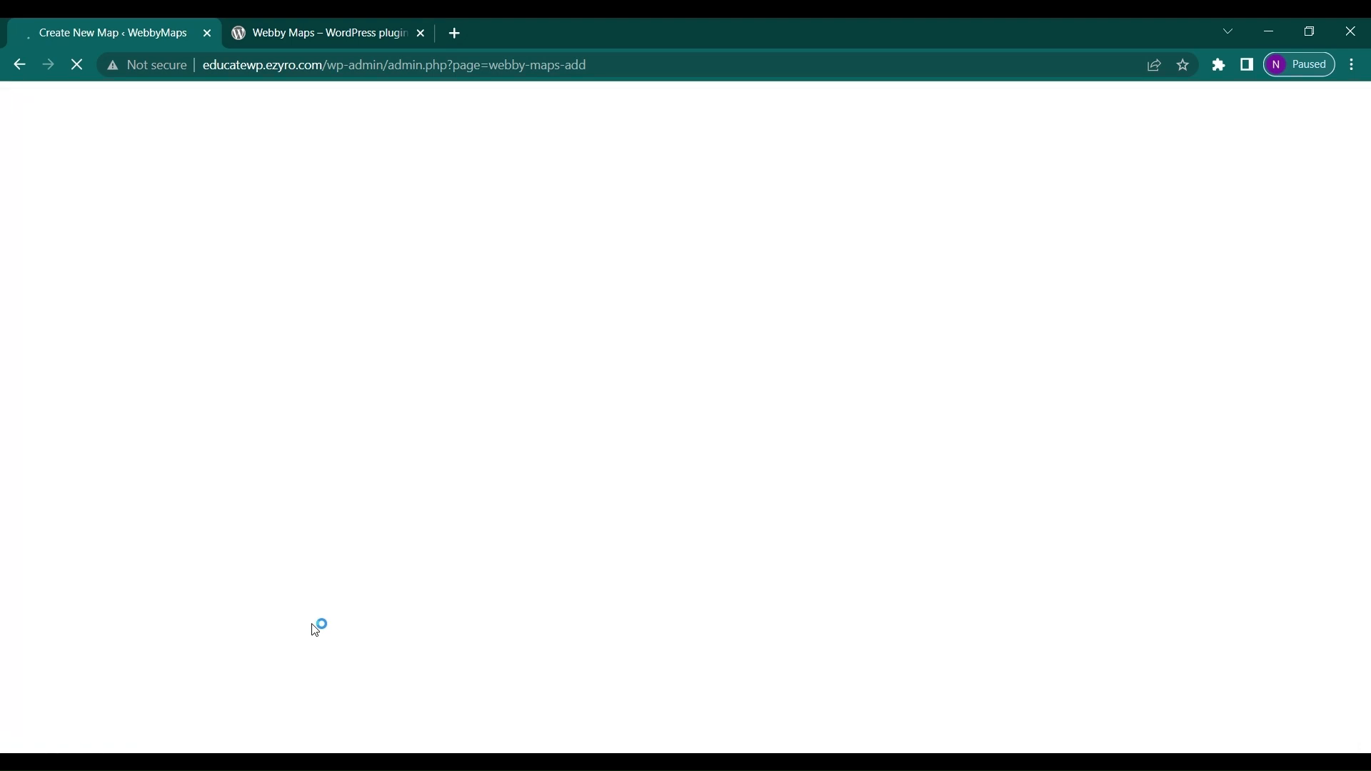
scroll(316, 634, "down", 2)
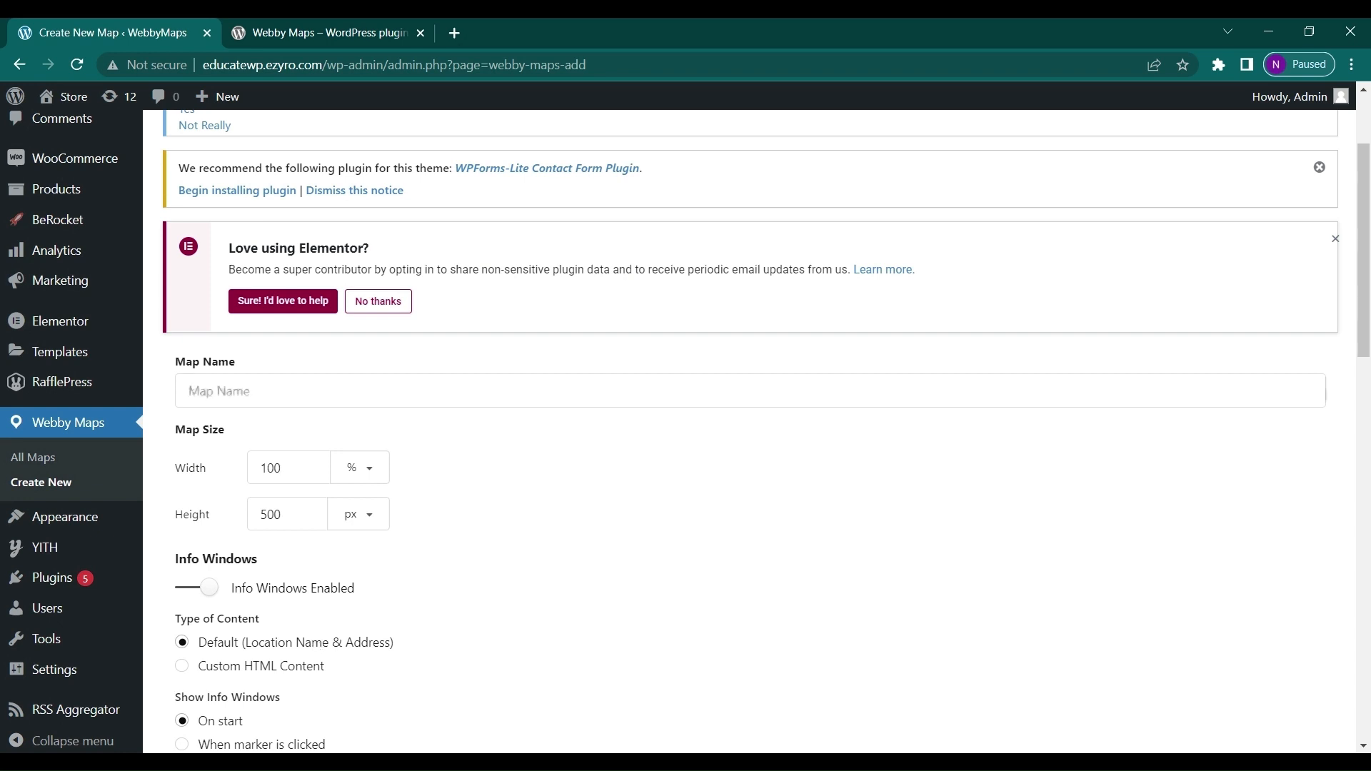
left_click(189, 391)
type("Map1")
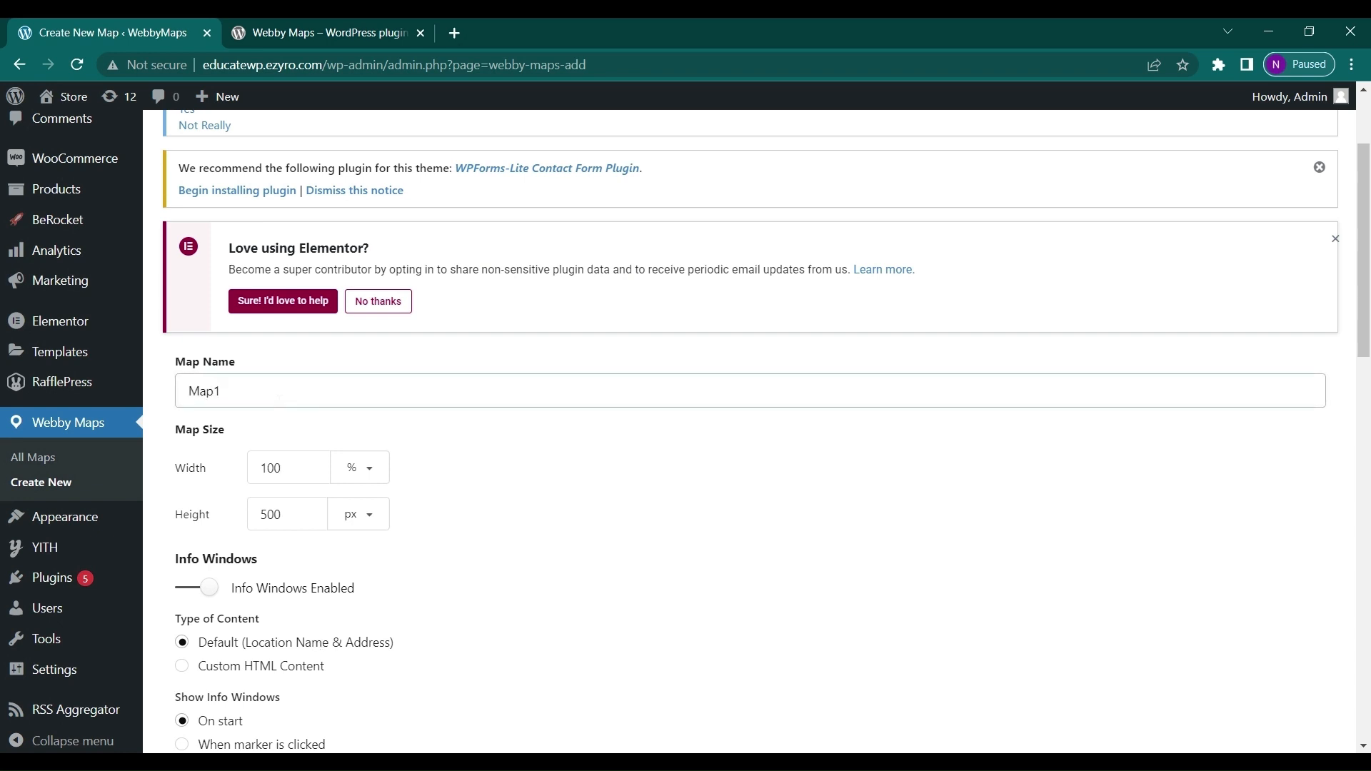
- Review the new map's size units, info window settings and additional custom CSS class option
scroll(278, 403, "down", 3)
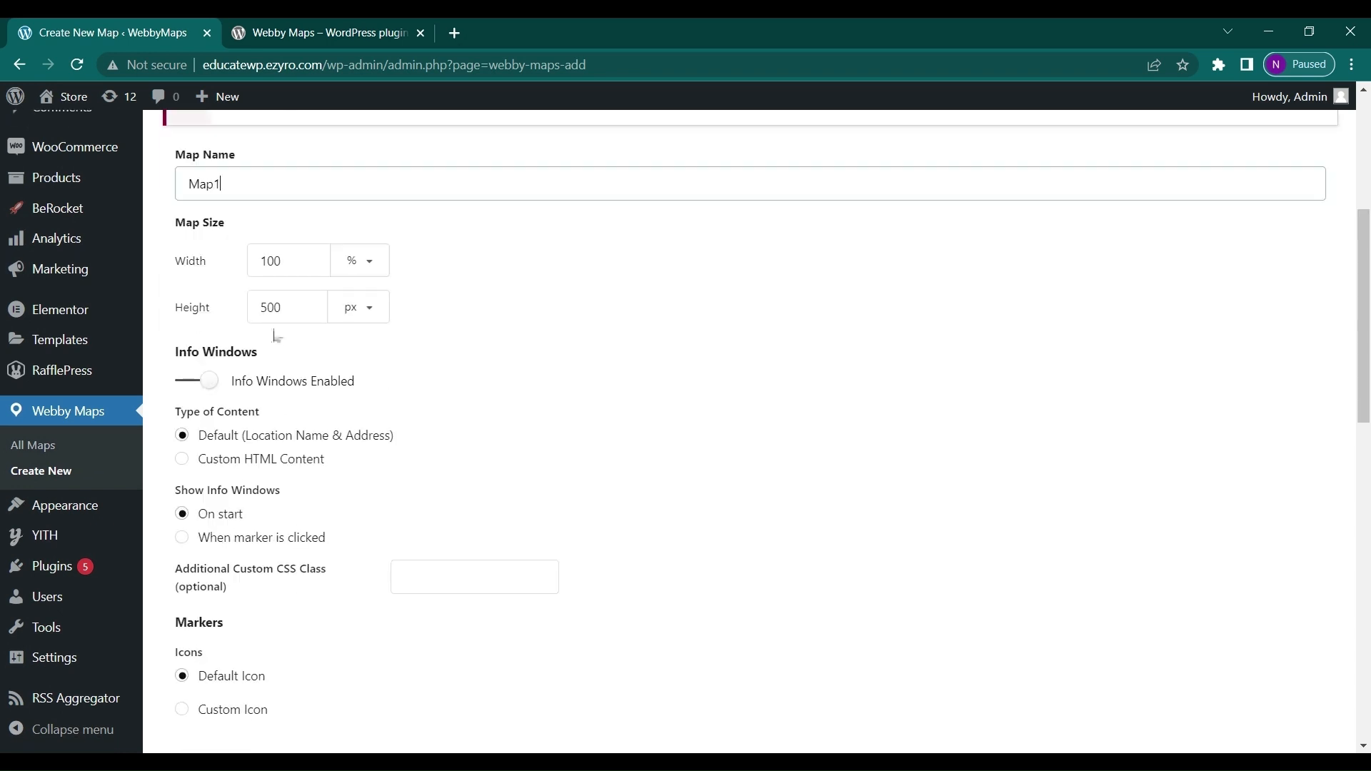
left_click(337, 312)
left_click(338, 312)
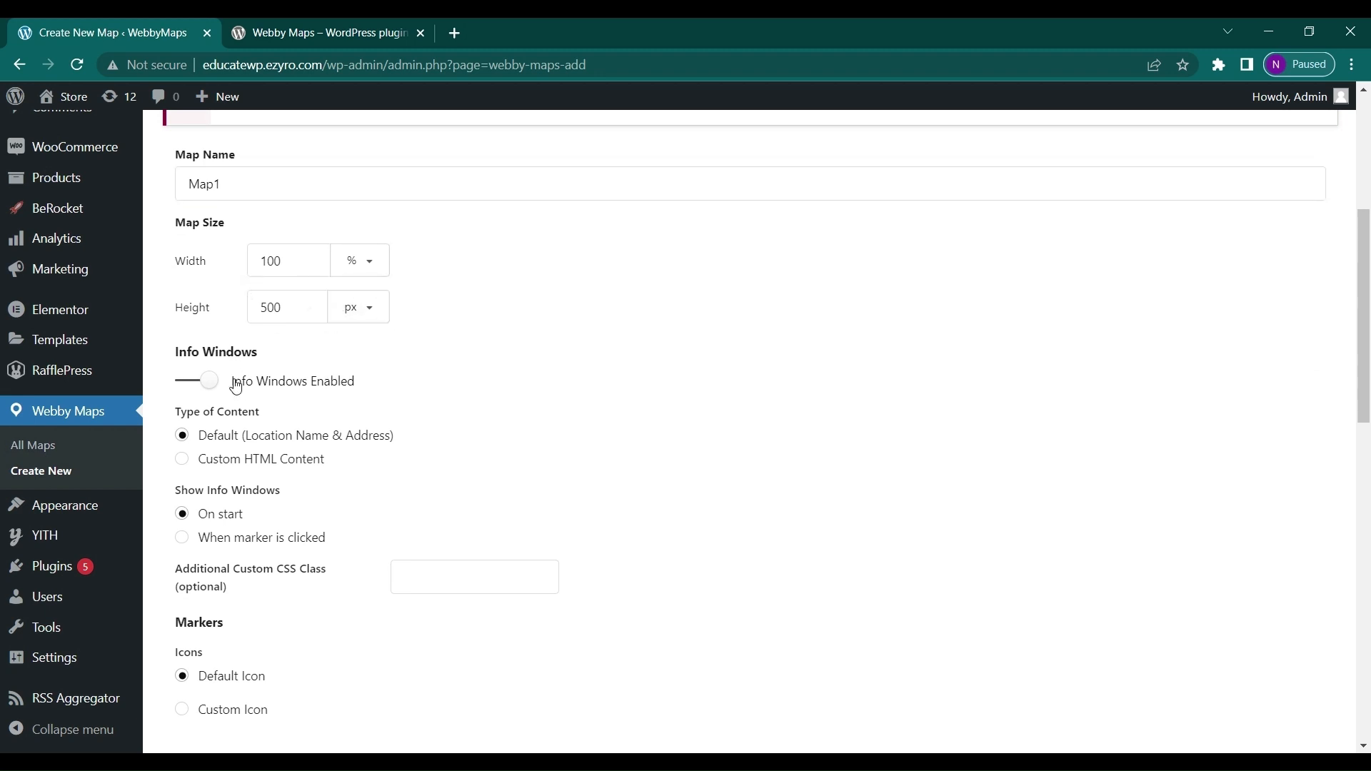
scroll(240, 389, "down", 1)
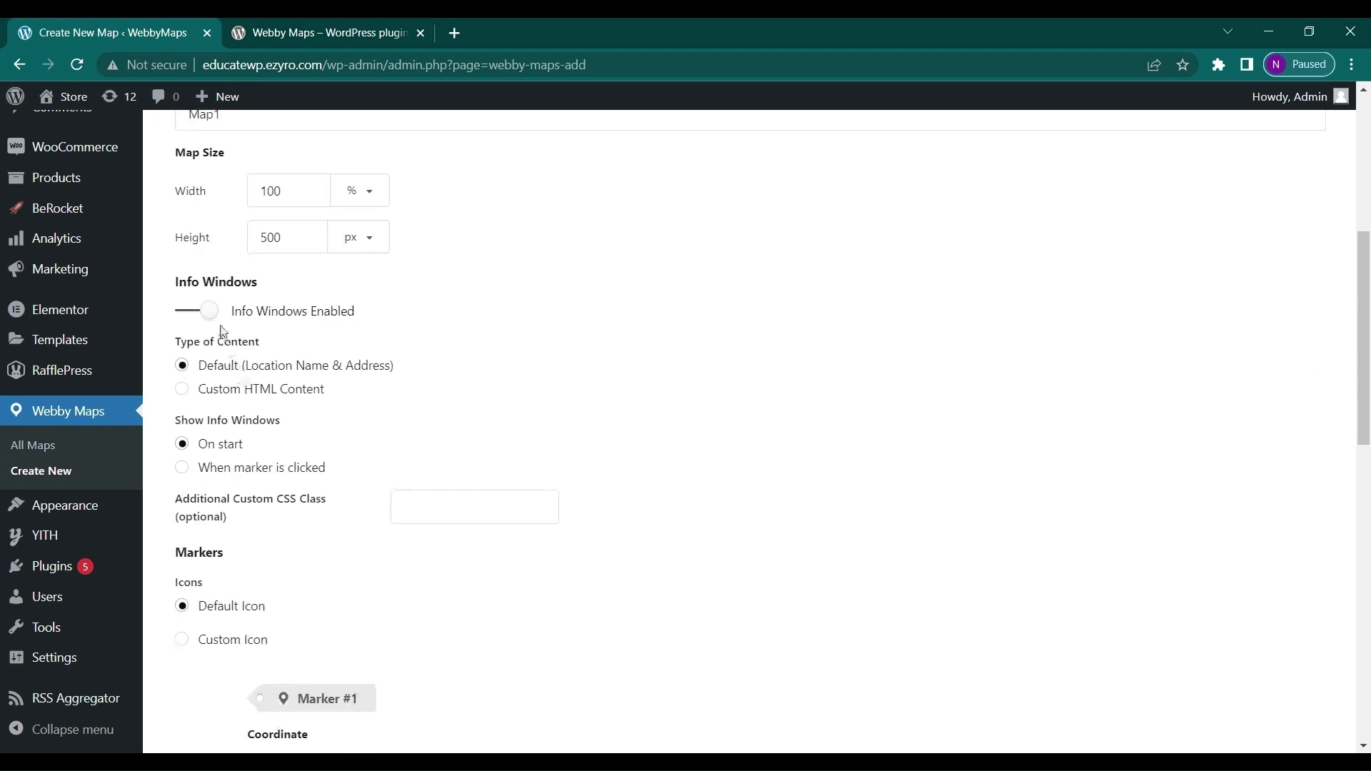
scroll(224, 364, "down", 1)
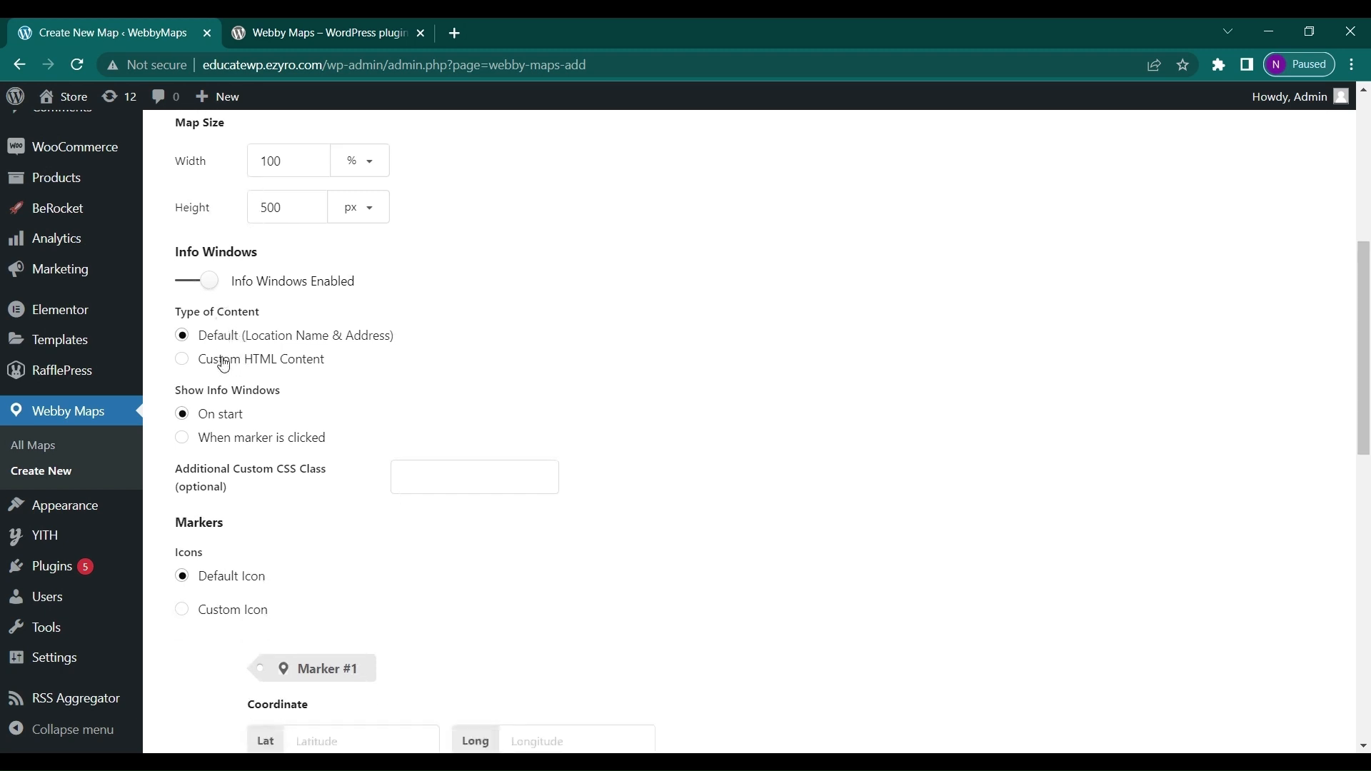
left_click(197, 283)
left_click(198, 282)
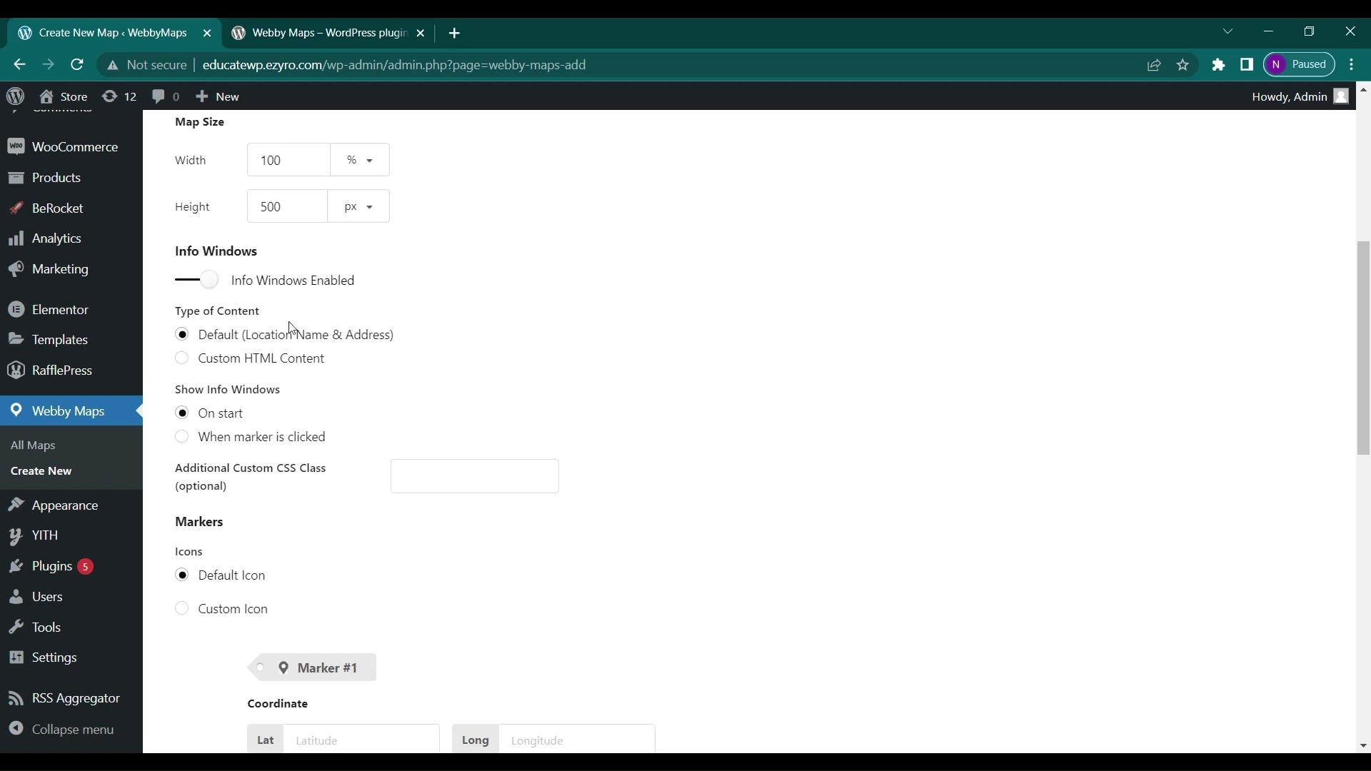
scroll(289, 327, "down", 1)
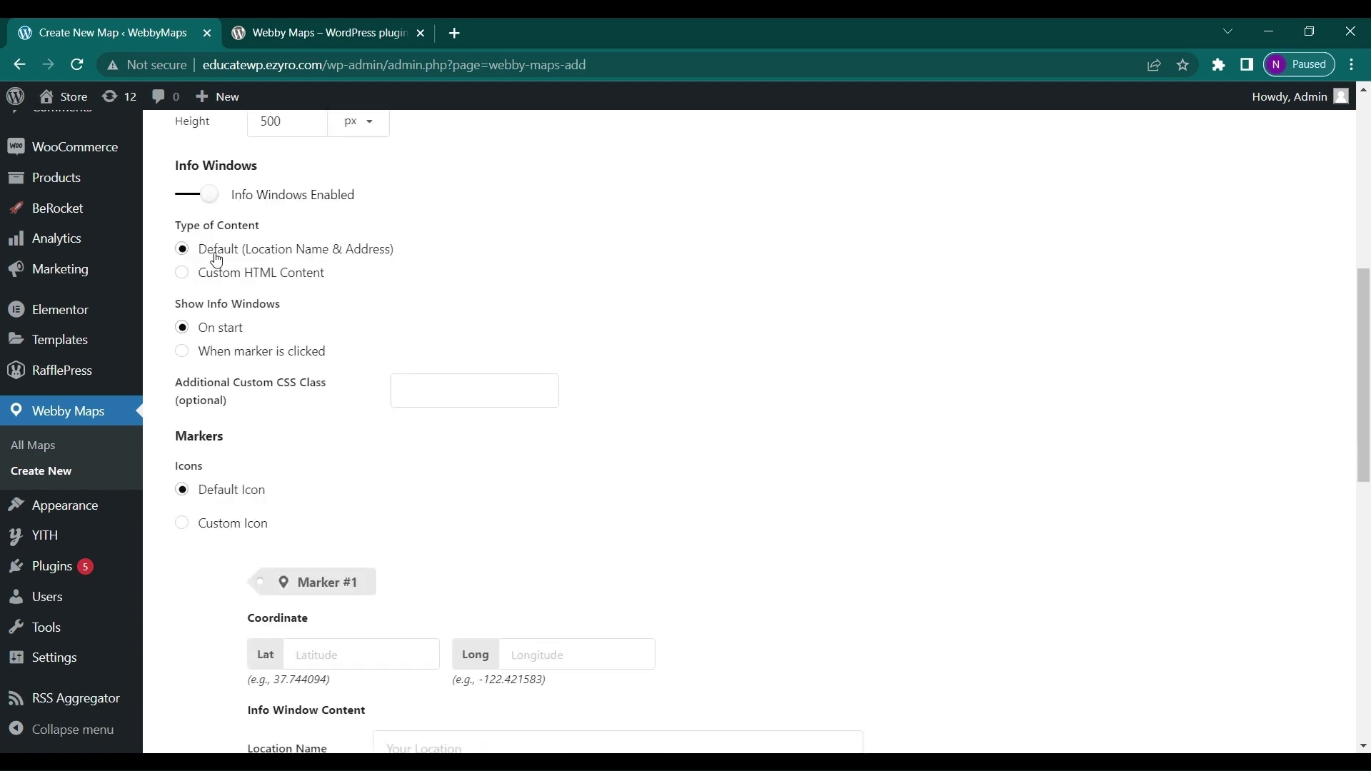
scroll(228, 284, "down", 1)
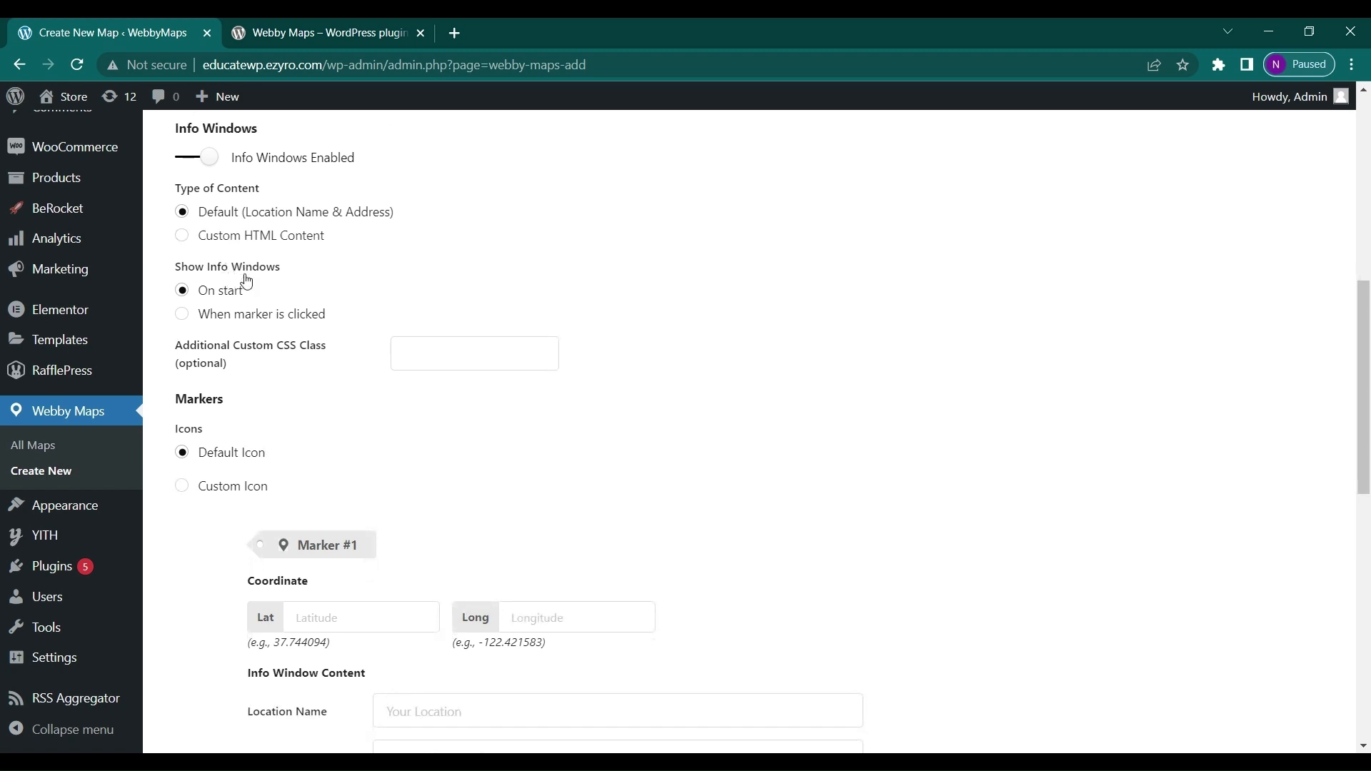
scroll(246, 280, "down", 1)
scroll(247, 281, "down", 1)
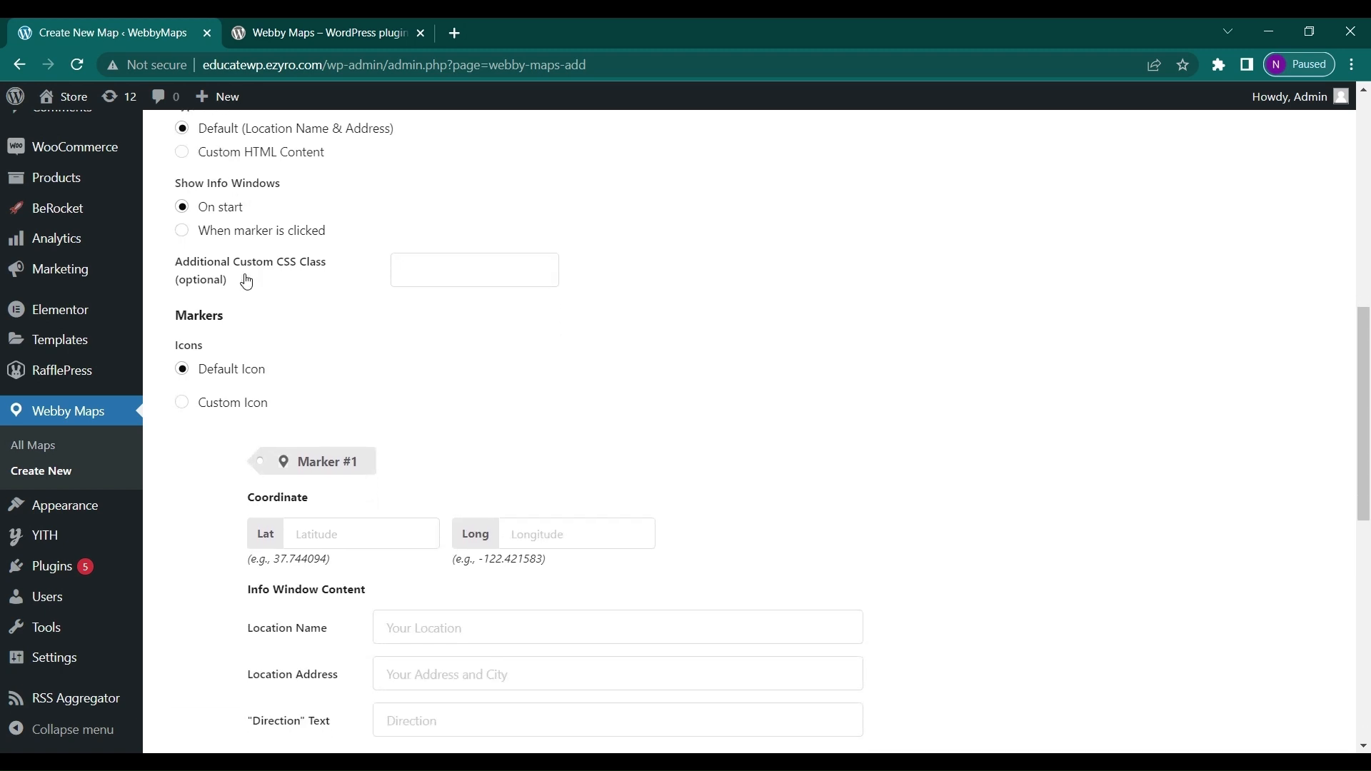
scroll(246, 281, "down", 1)
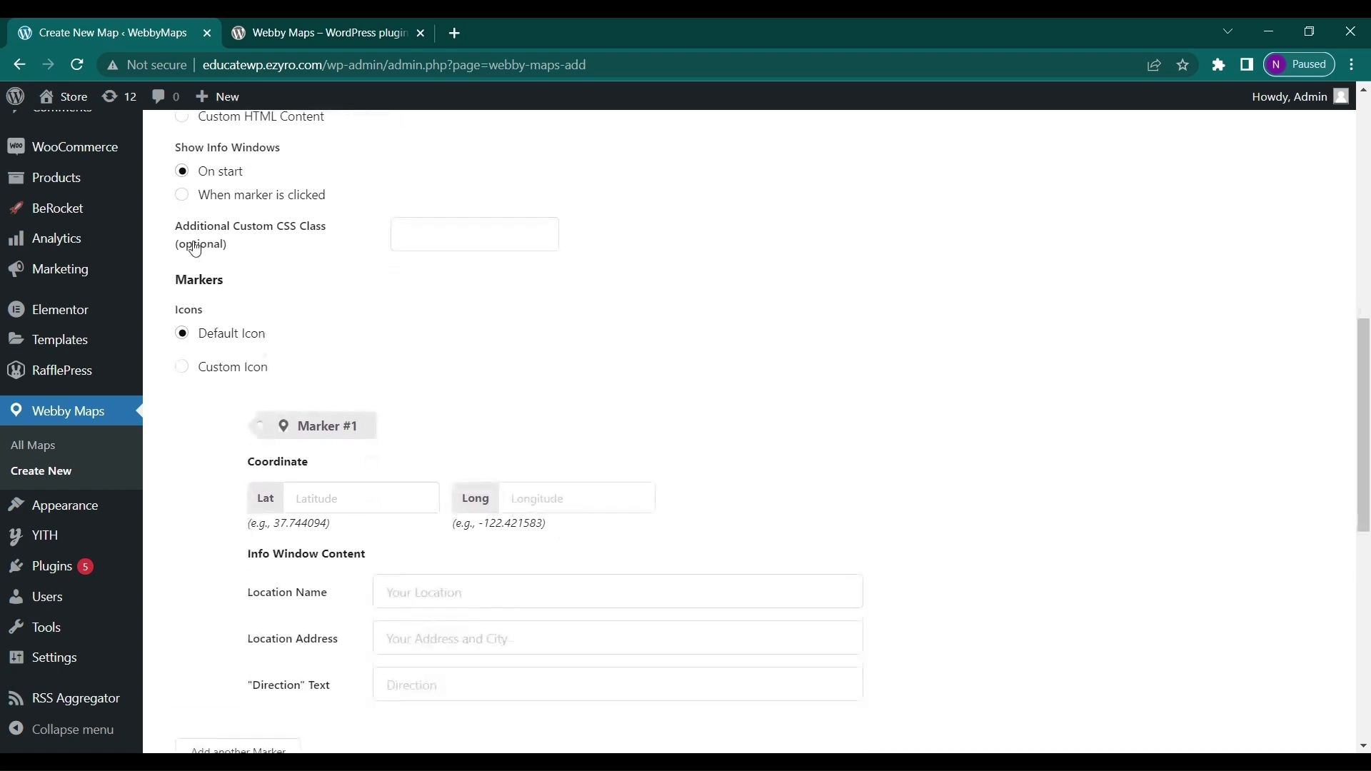
left_click_drag(181, 218, 275, 245)
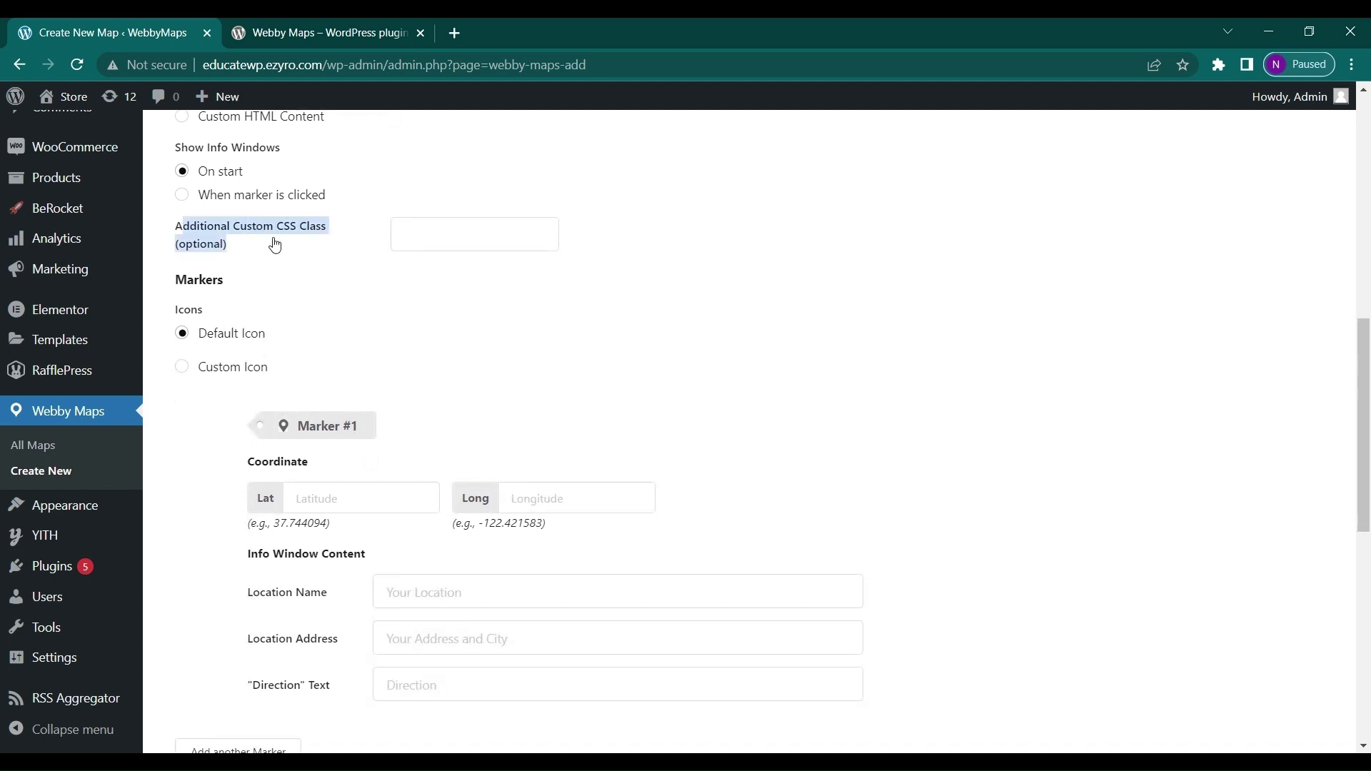
scroll(275, 244, "down", 2)
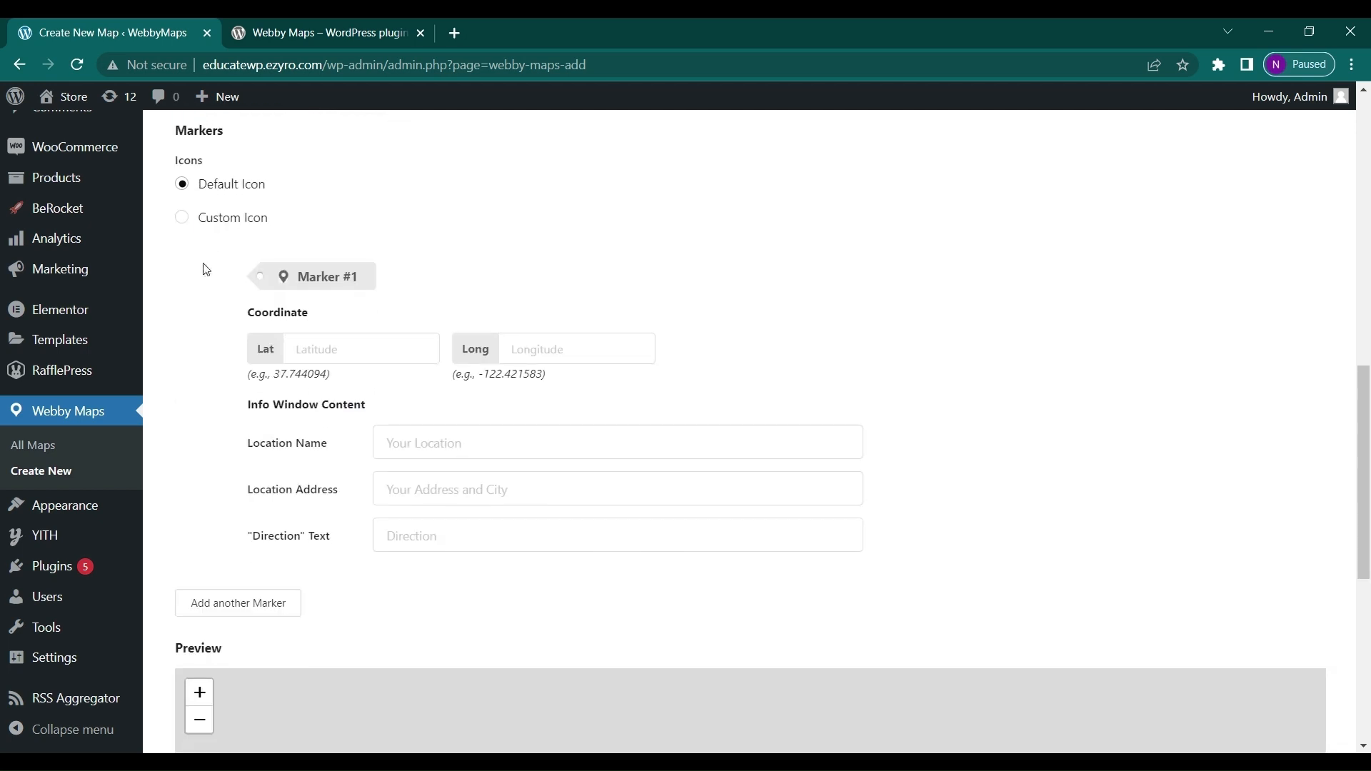
left_click(182, 222)
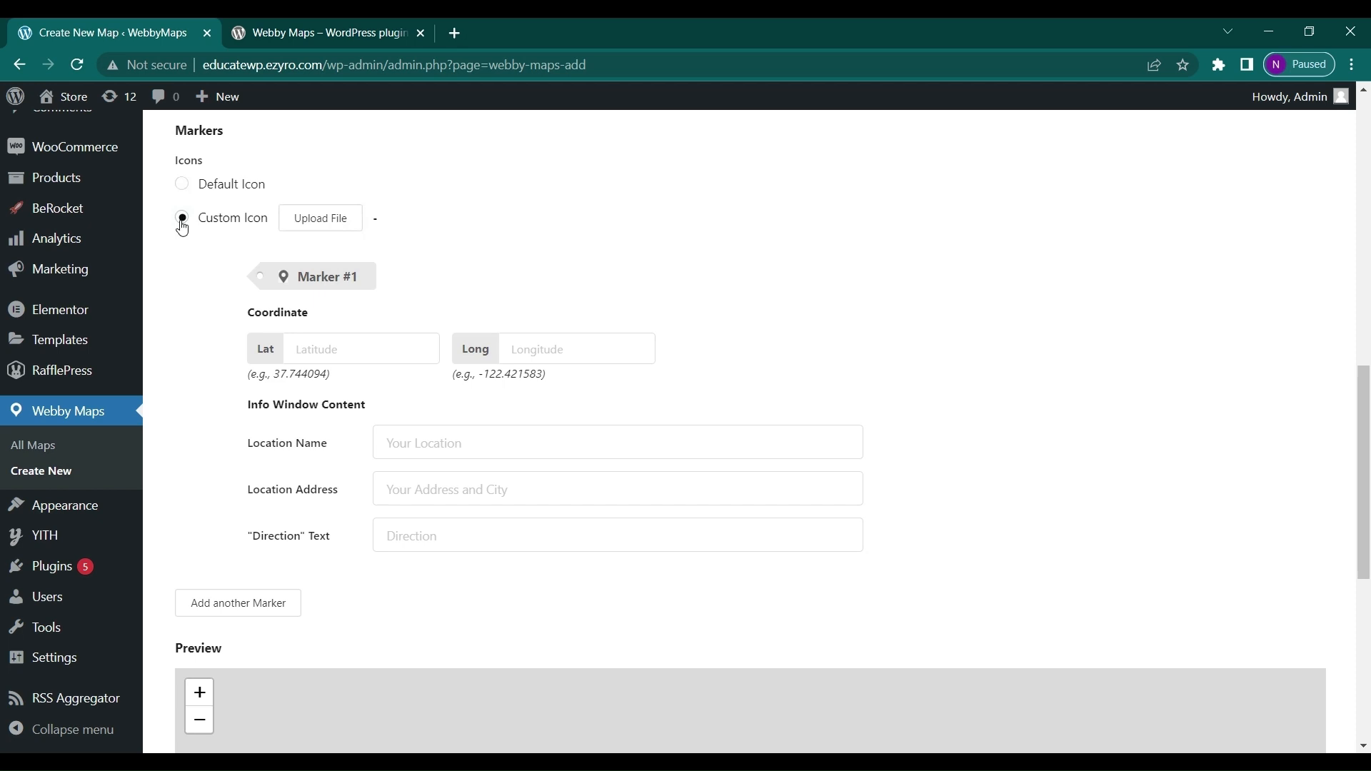
left_click(348, 230)
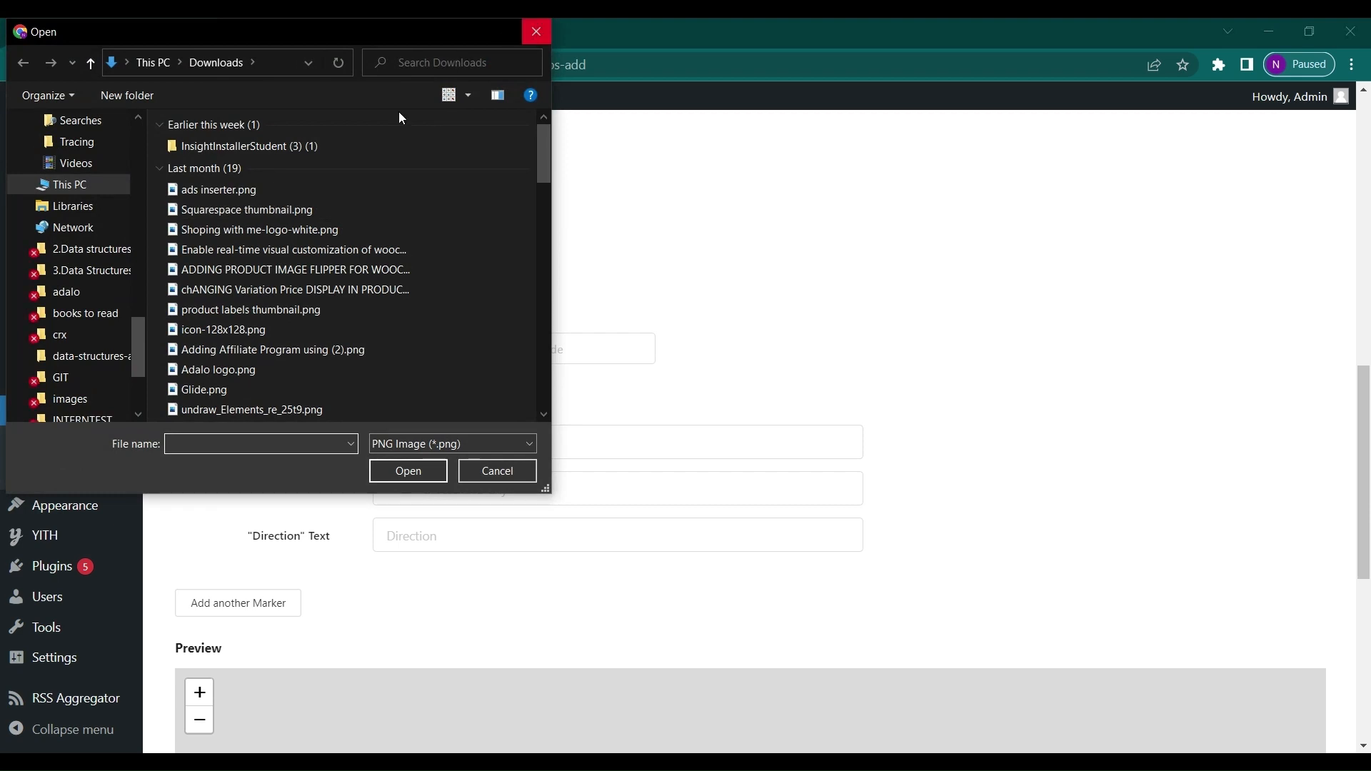
left_click(529, 34)
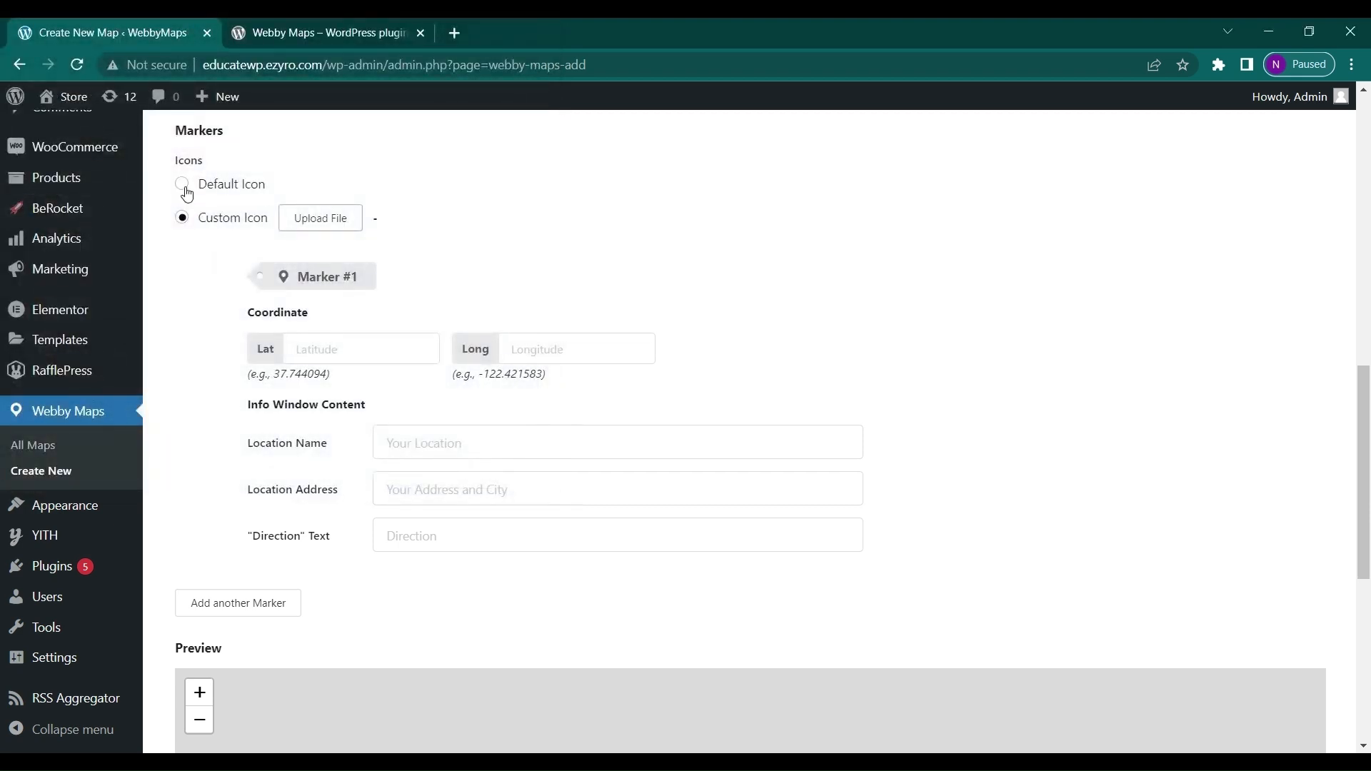
left_click(182, 186)
- Review the coordinate and info window content fields of Marker #1
scroll(311, 257, "down", 1)
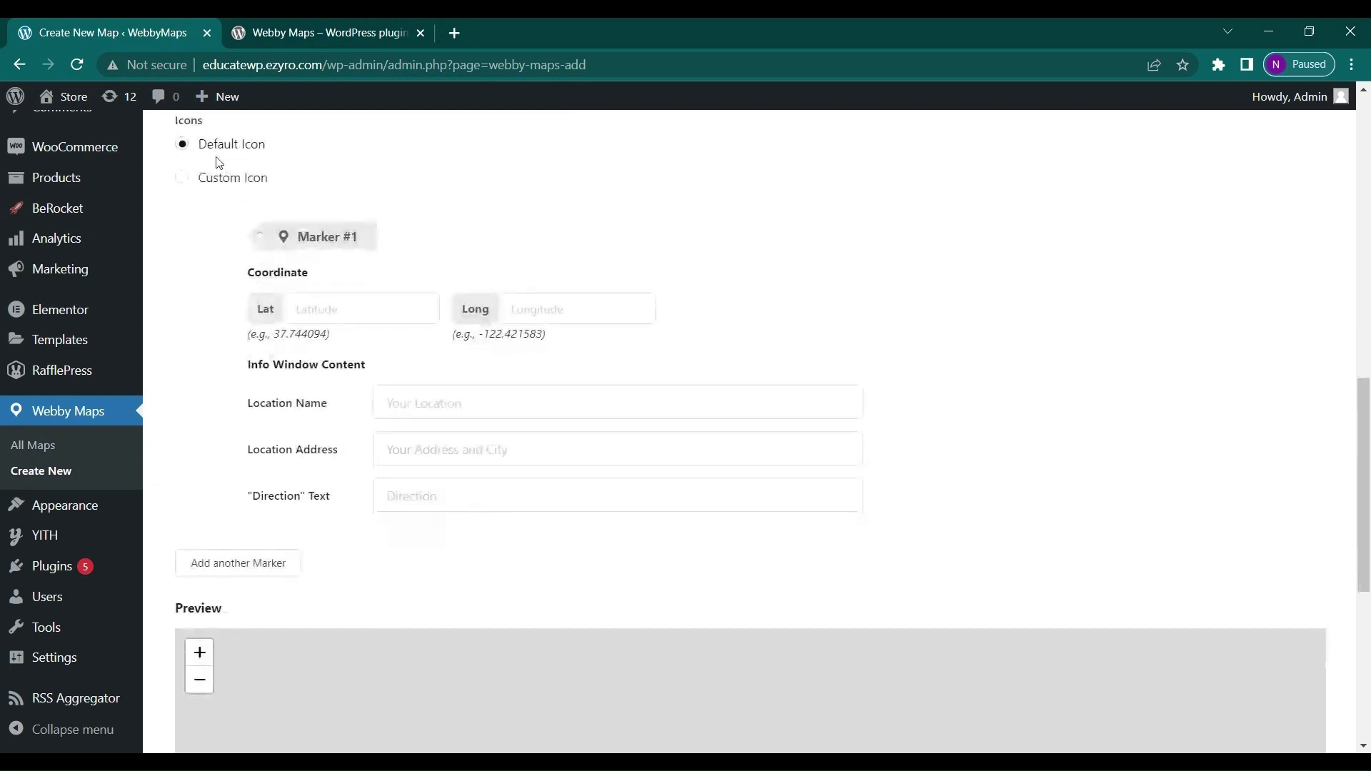
scroll(306, 256, "down", 1)
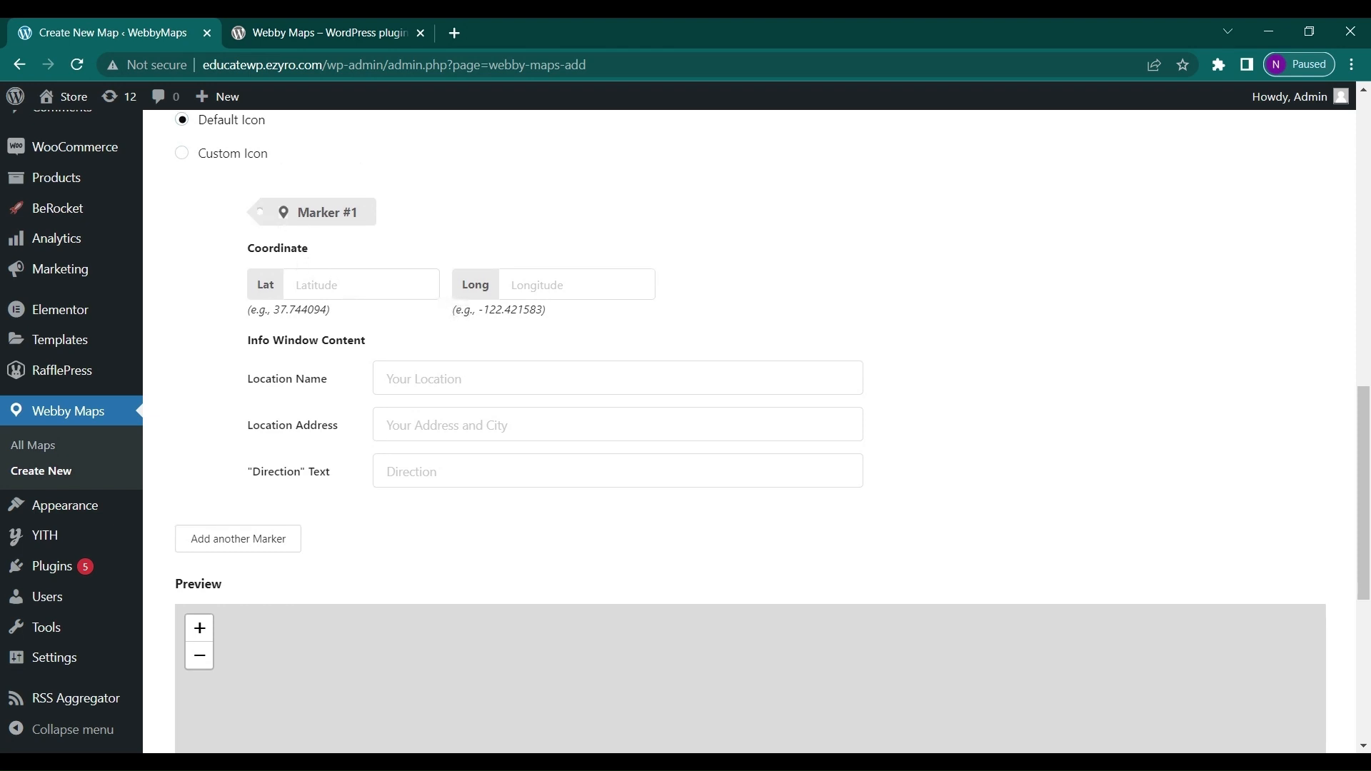
left_click(323, 285)
scroll(345, 437, "down", 2)
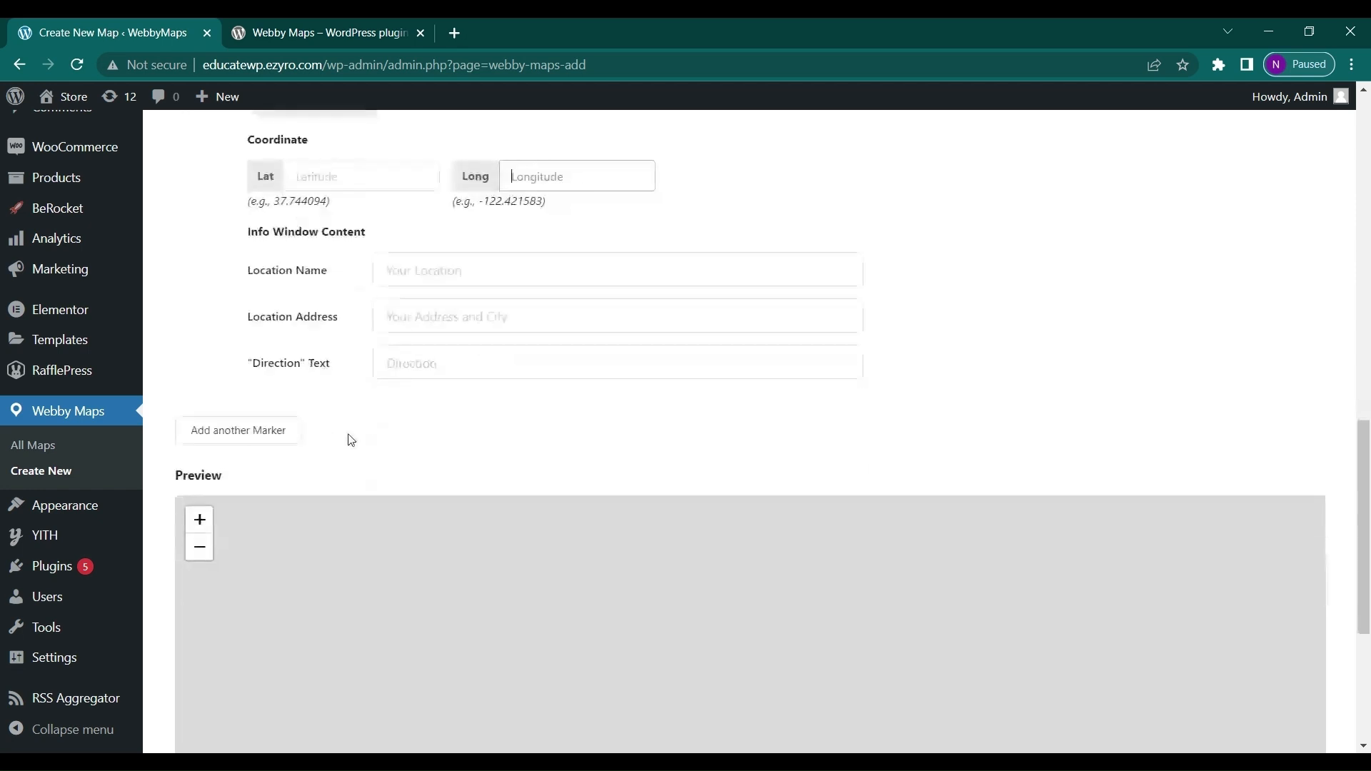
- Search for "maps google" in a new browser tab and open the Google Maps website
scroll(447, 535, "down", 3)
scroll(423, 514, "down", 2)
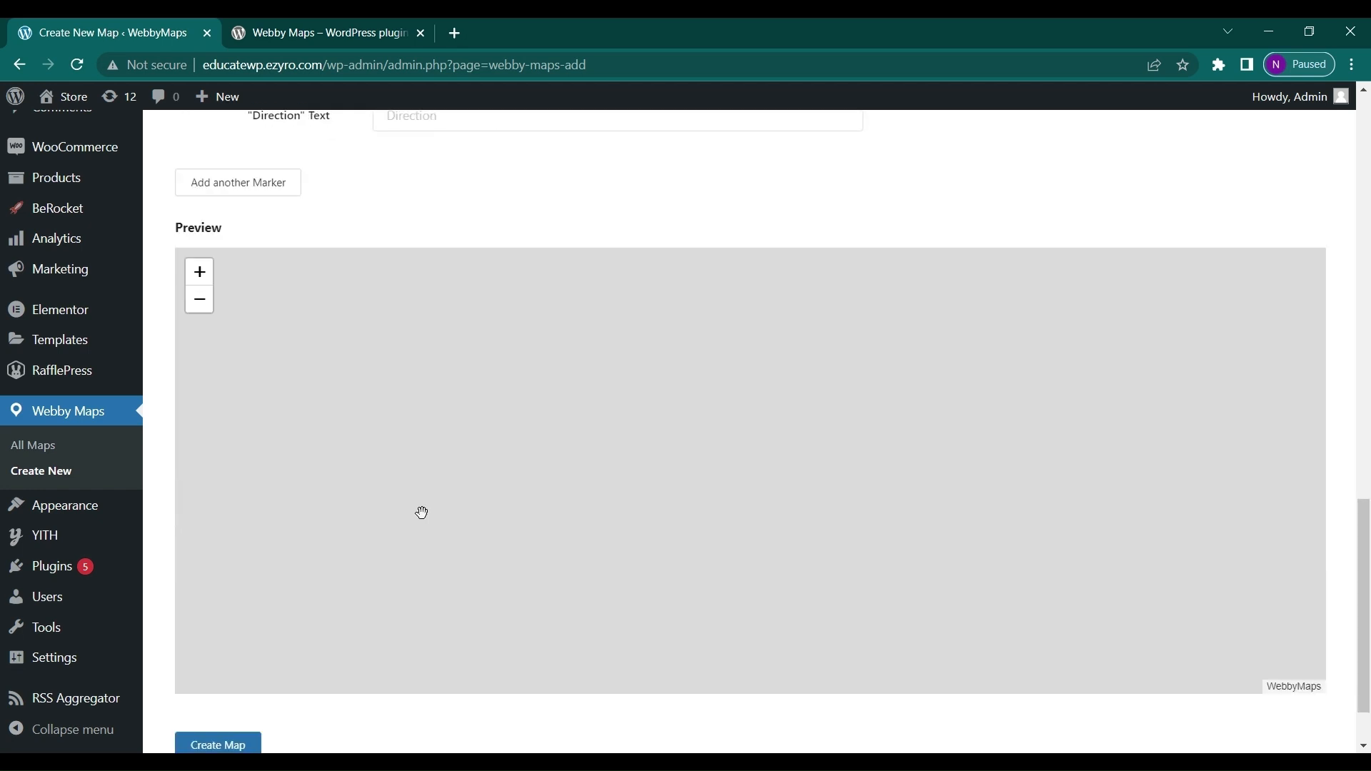
scroll(422, 512, "up", 4)
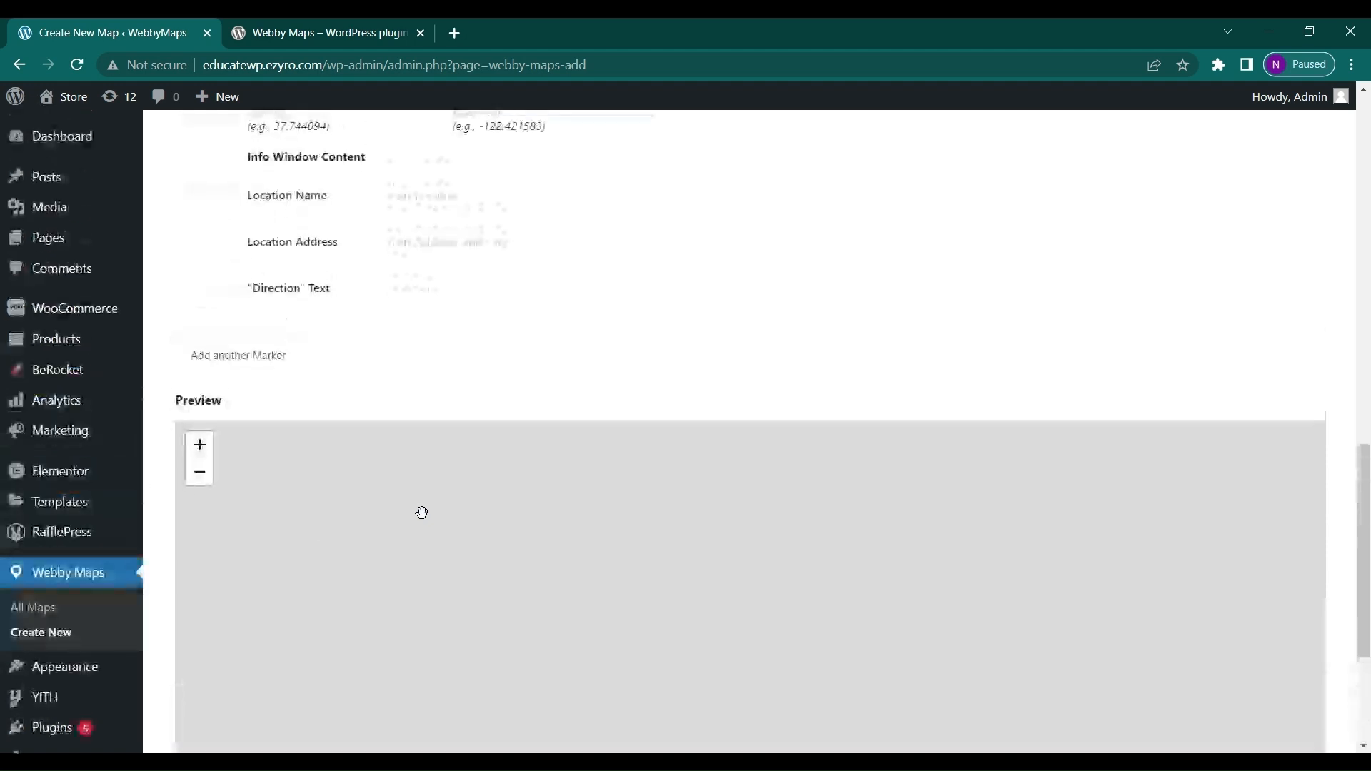
left_click(453, 33)
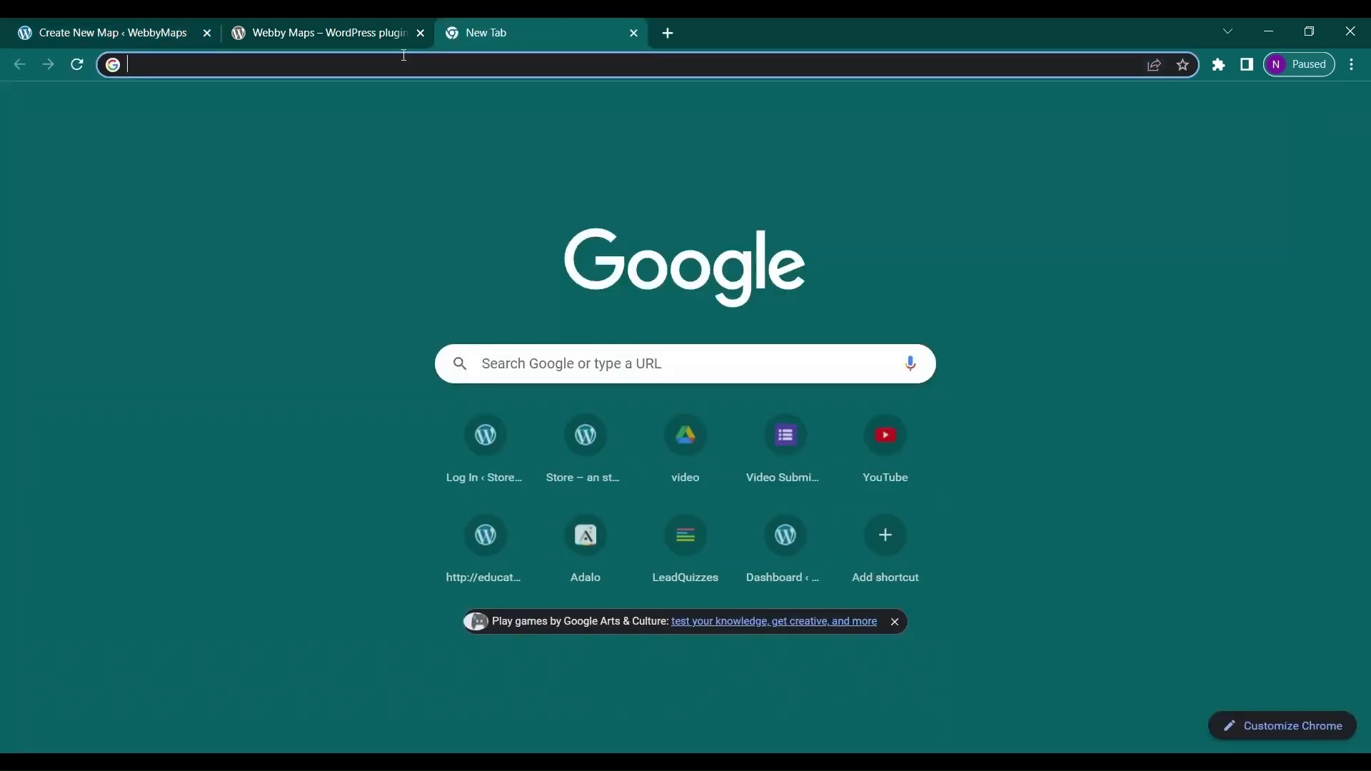
type("map")
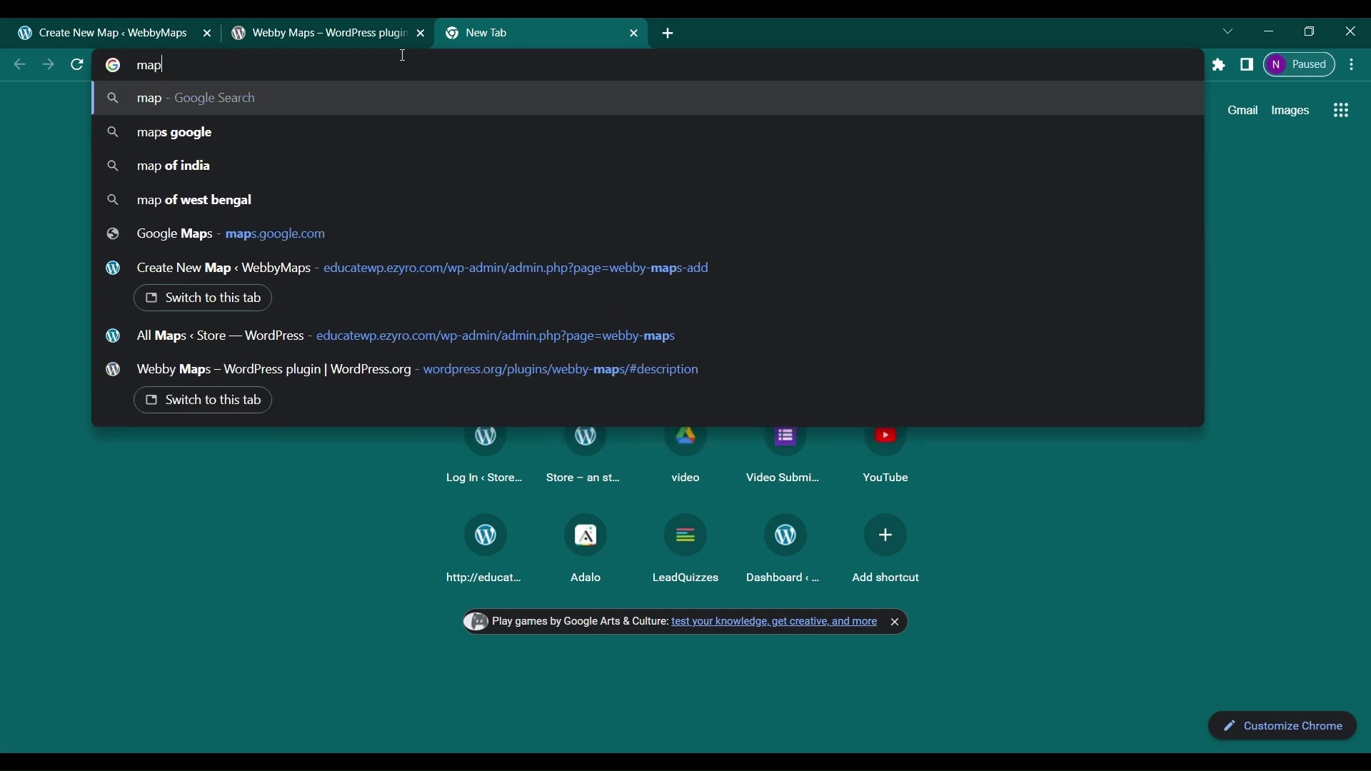
type("s")
left_click(298, 140)
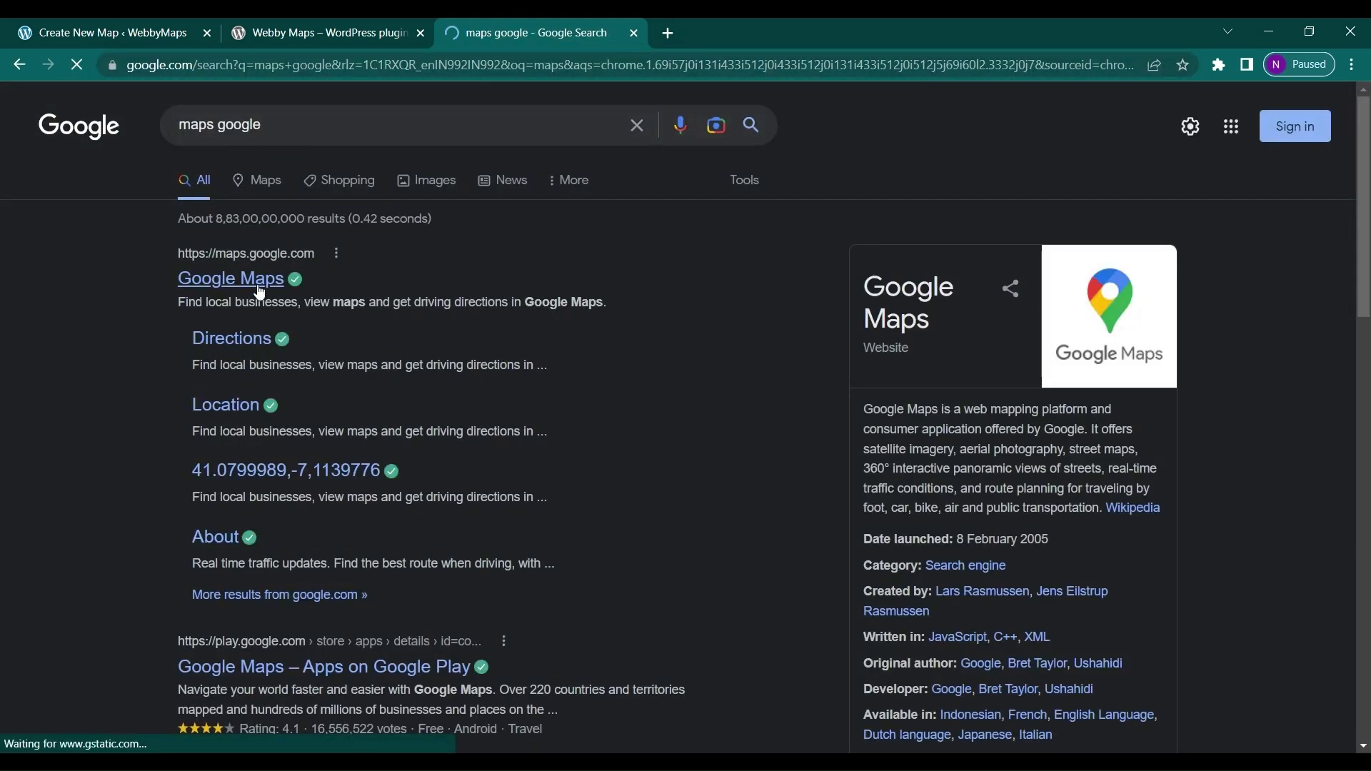
left_click(259, 280)
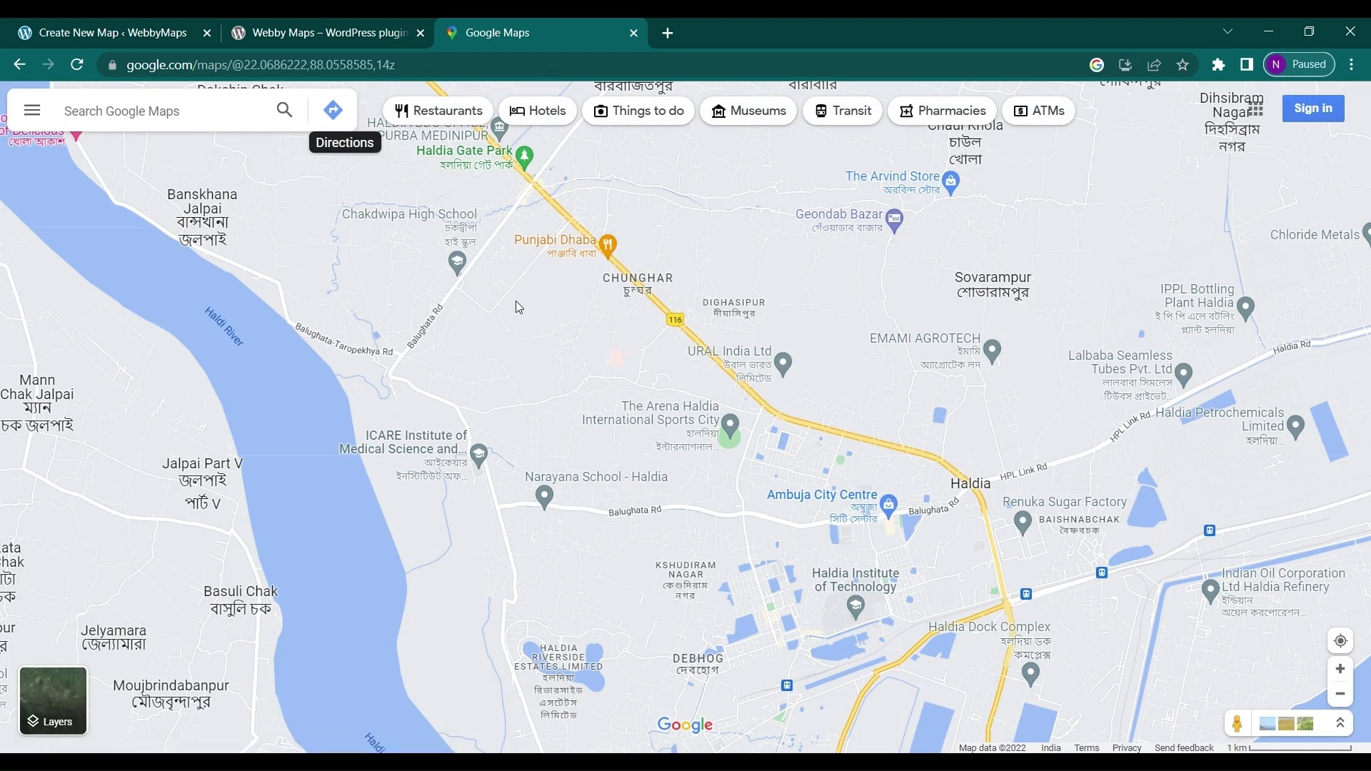
- Select Chakdwipa High School on the map and copy the coordinates of its pin
left_click(462, 283)
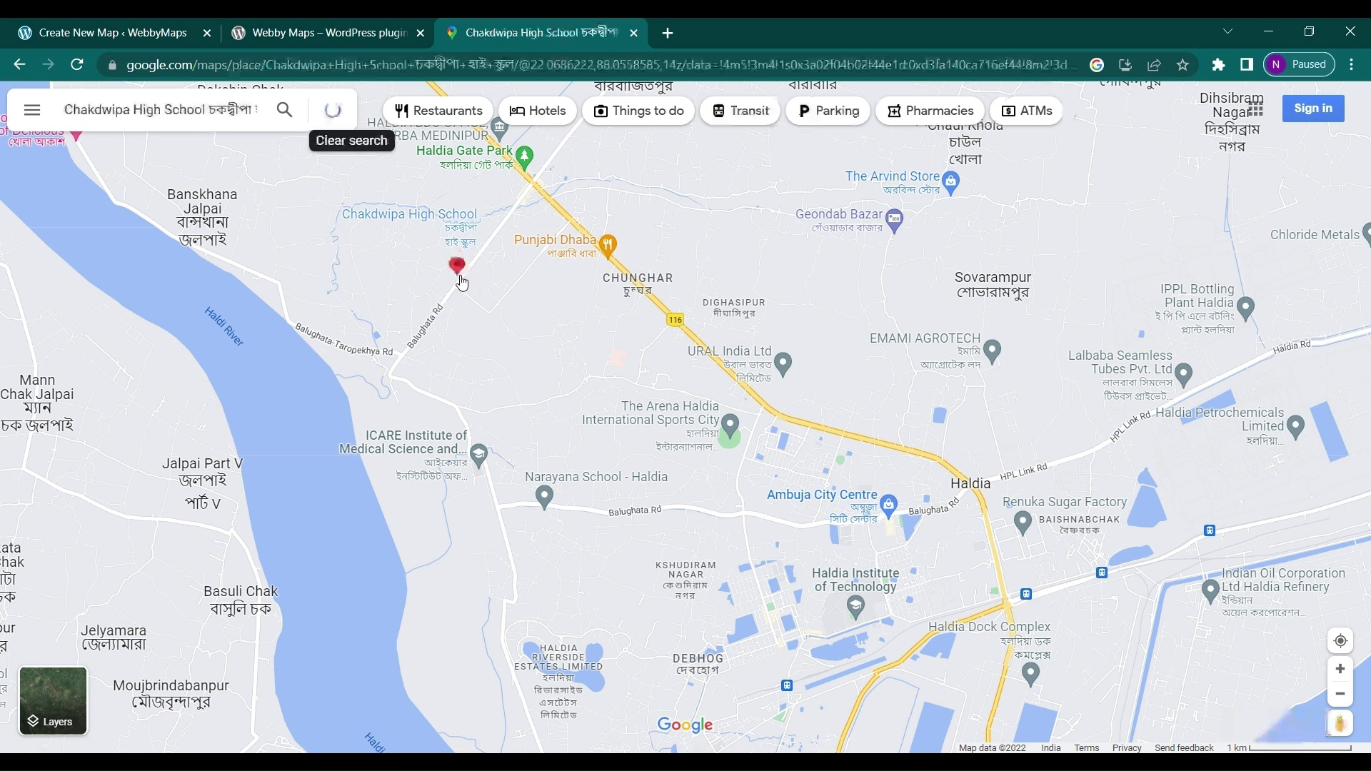
scroll(175, 475, "down", 3)
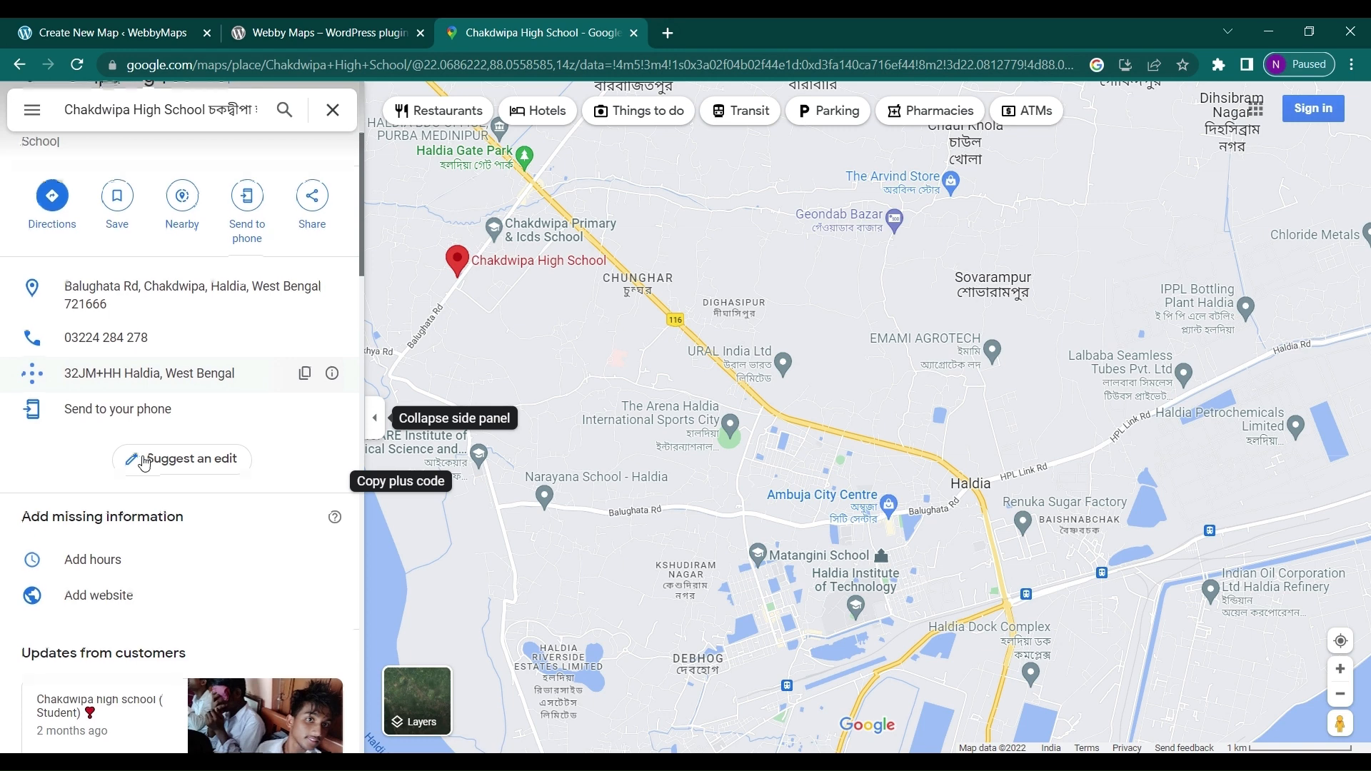
scroll(145, 463, "down", 1)
scroll(144, 462, "down", 1)
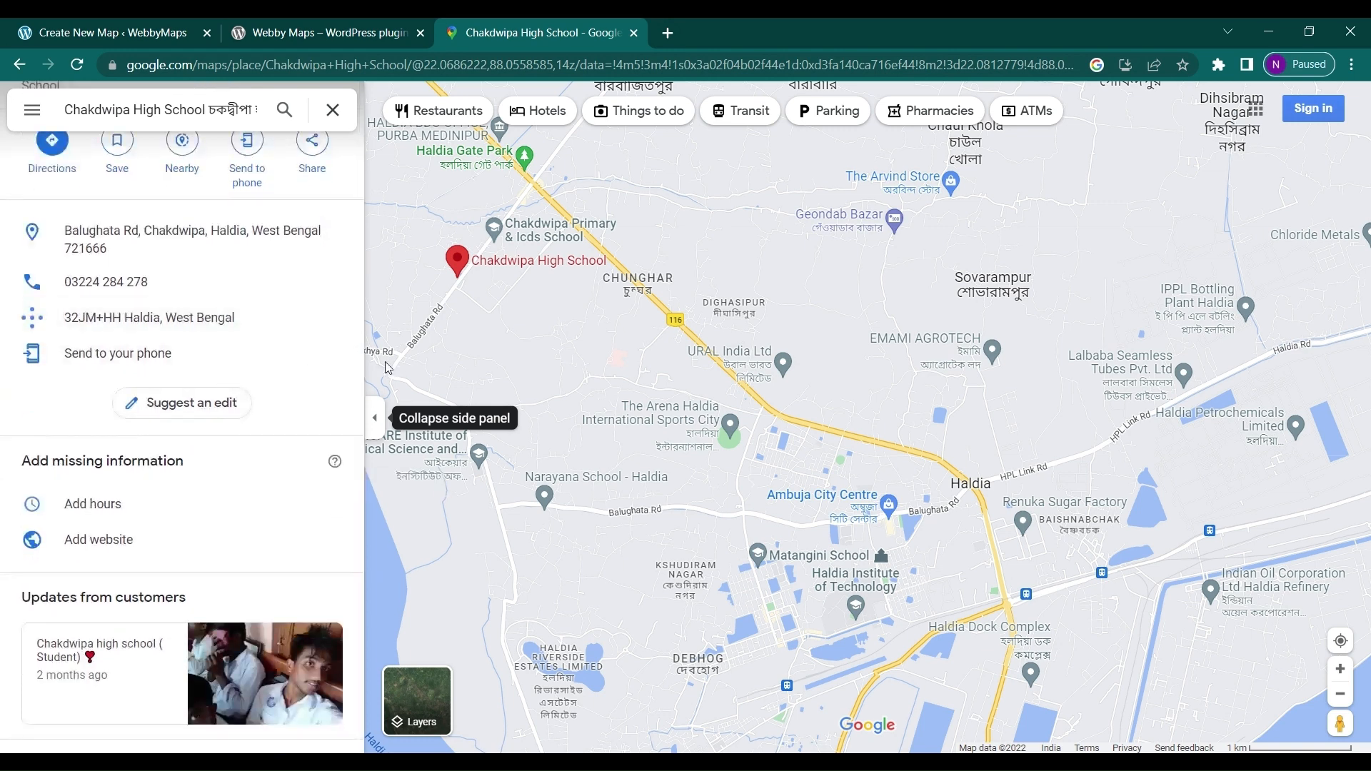
right_click(462, 265)
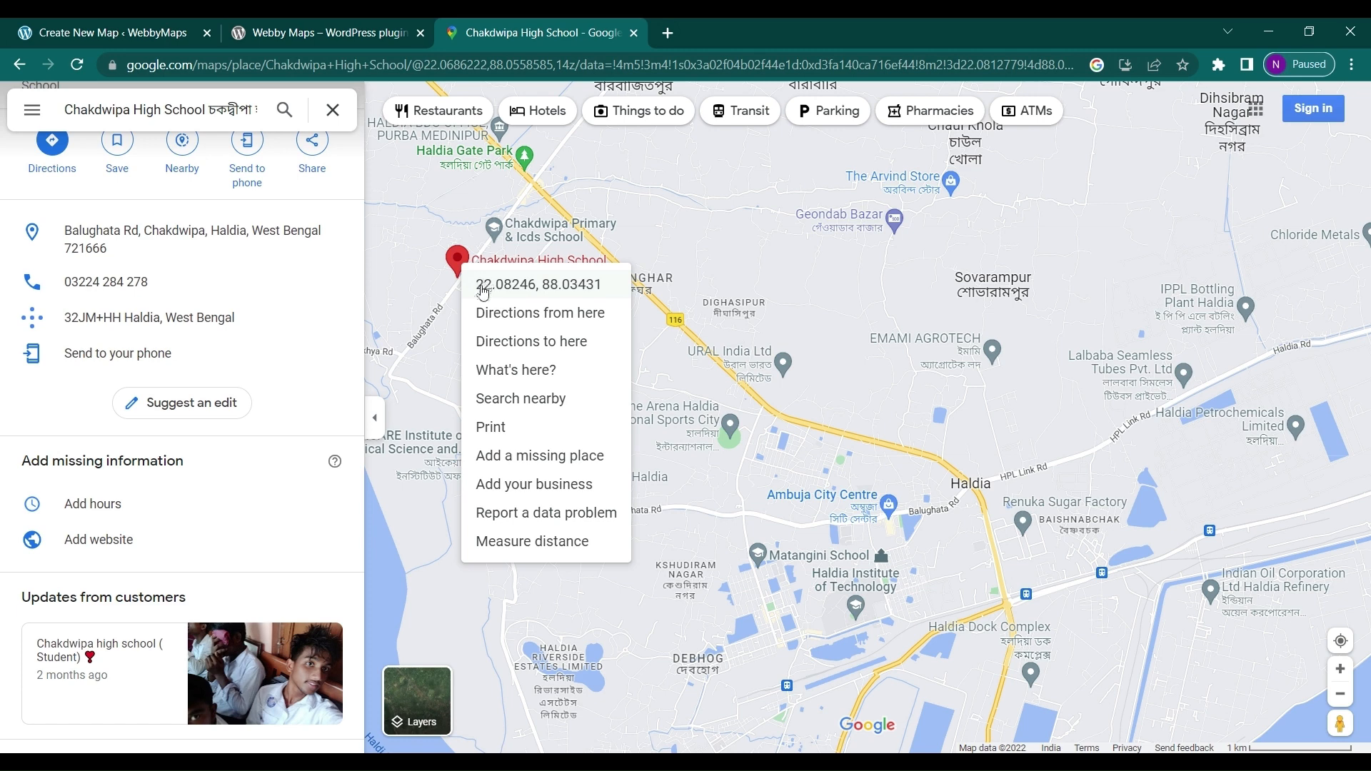
left_click(532, 285)
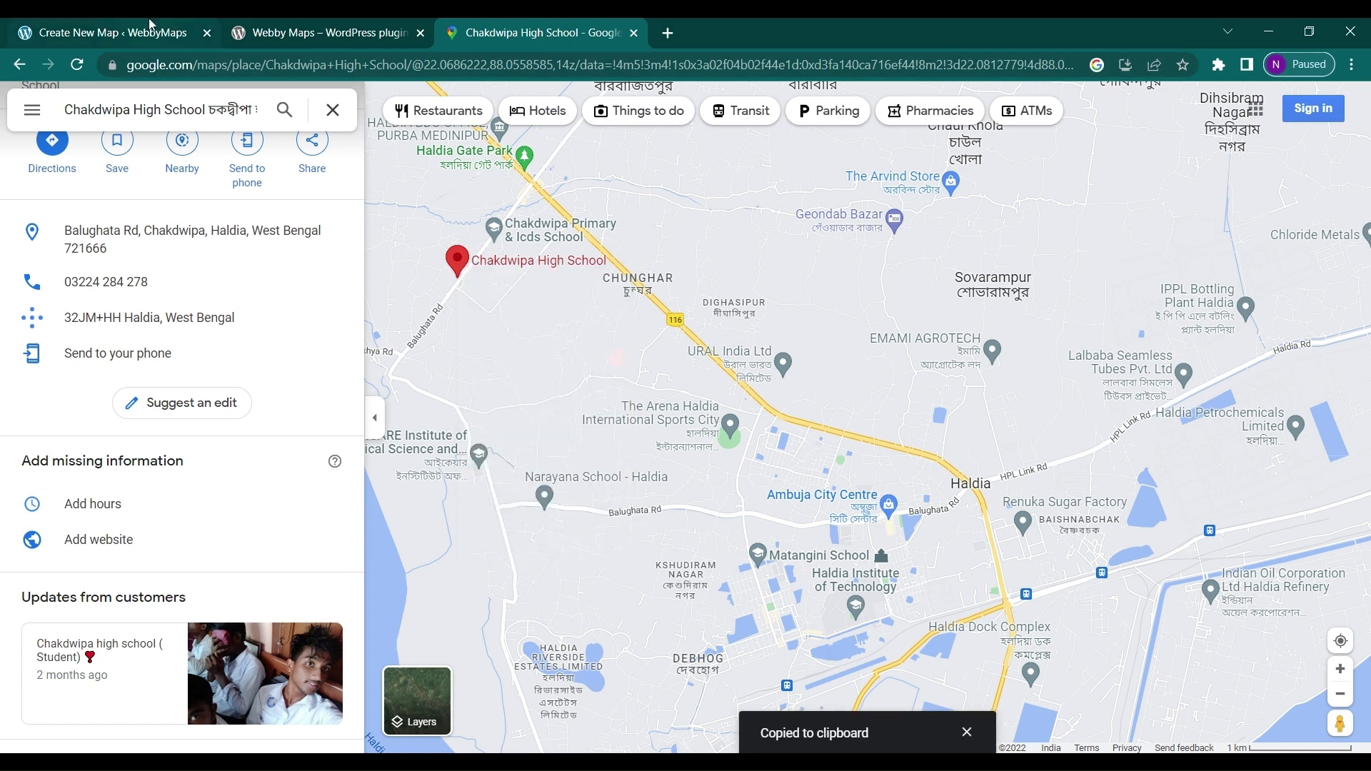
- Return to the new map in WordPress and fill Marker #1's coordinates with latitude 22.08246187561534 and longitude 88.0346
left_click(275, 24)
left_click(100, 23)
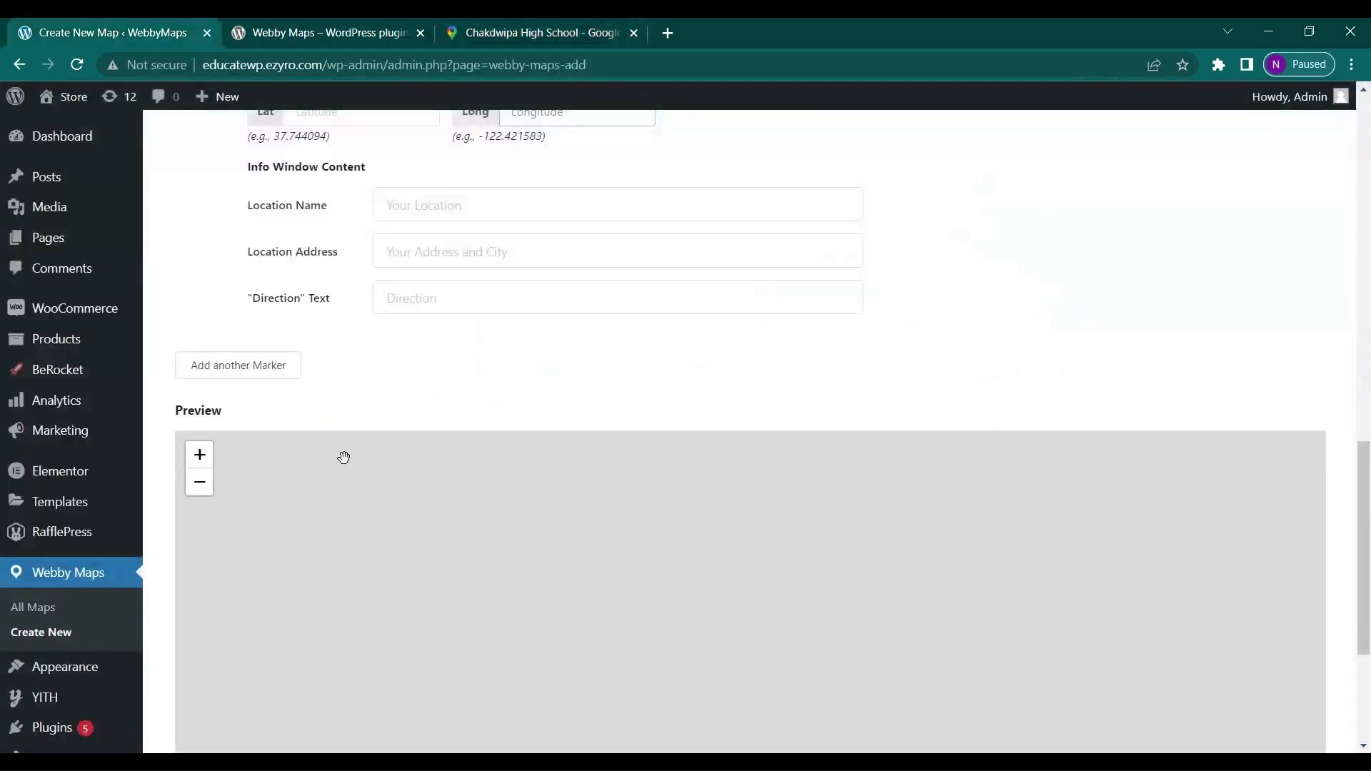
scroll(345, 456, "up", 2)
left_click(296, 260)
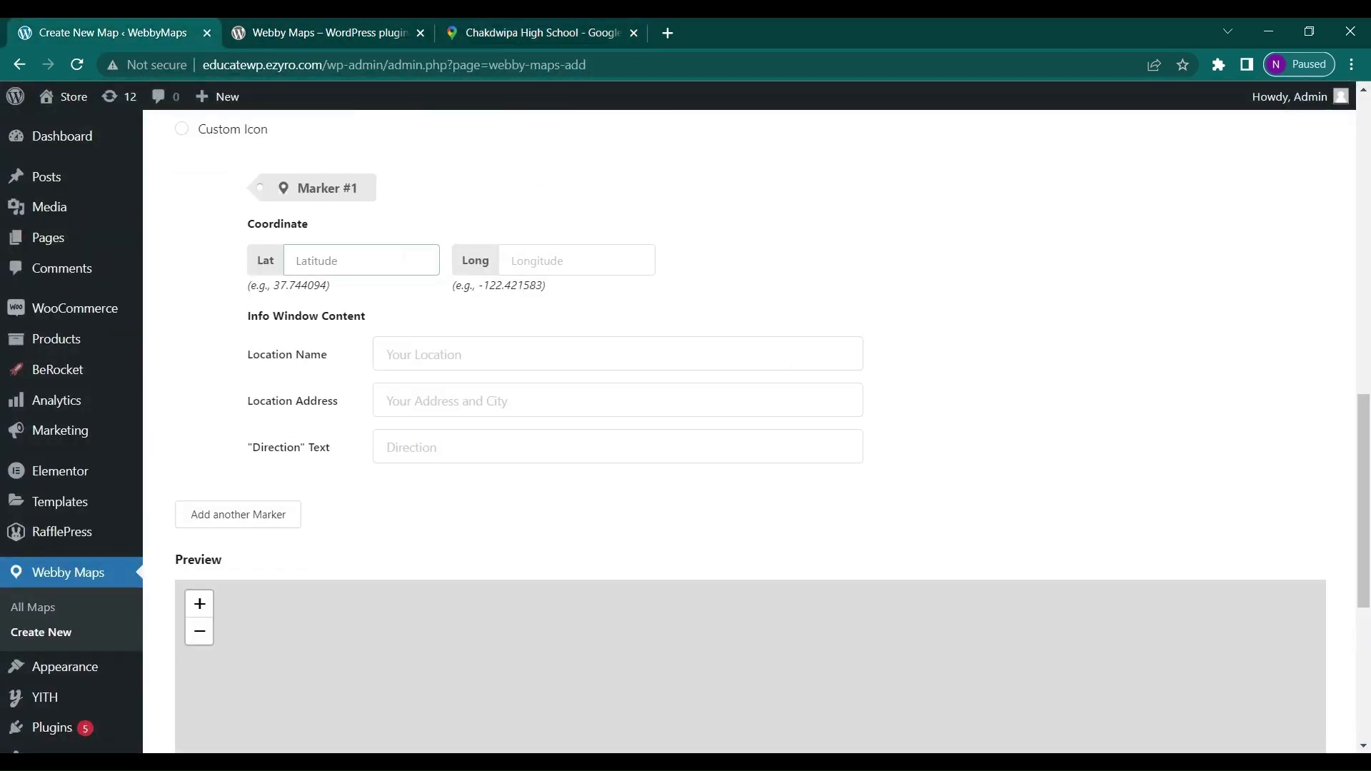
key("ctrl+v")
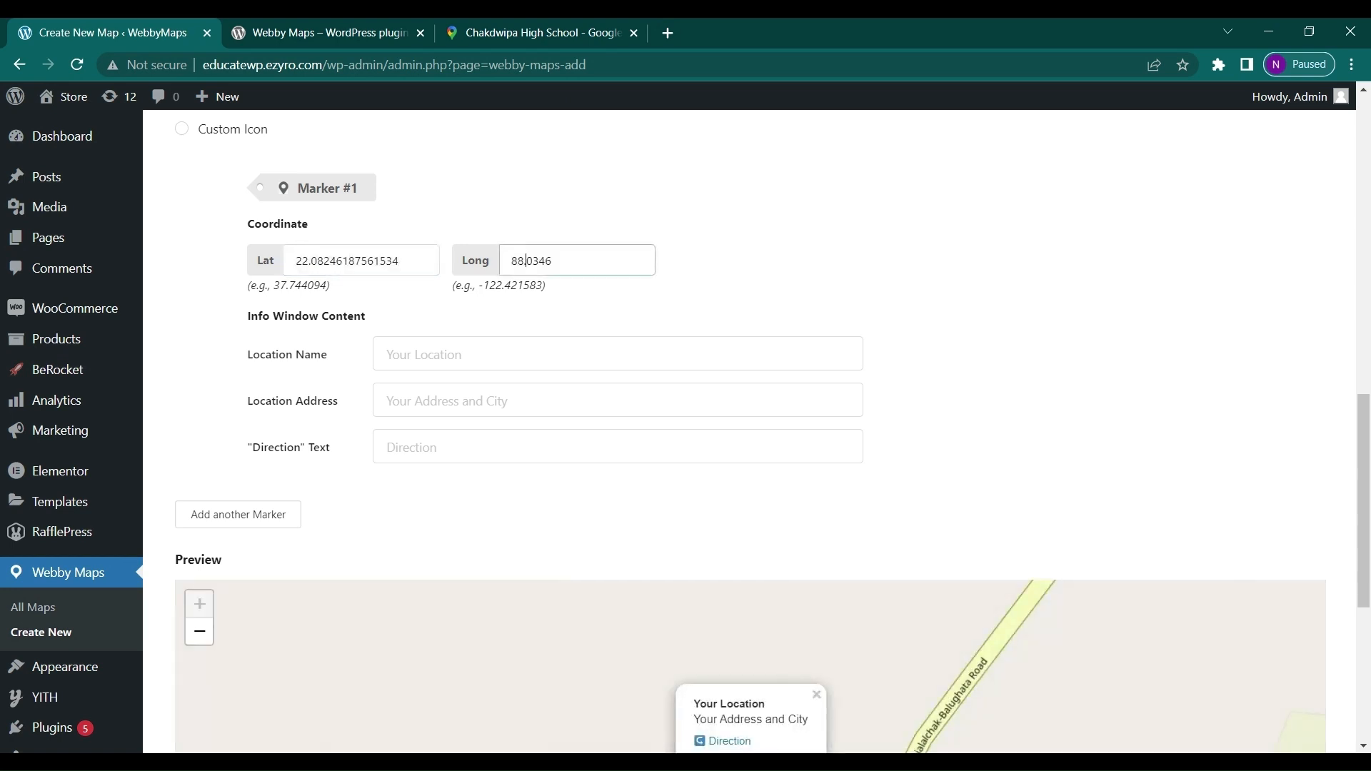
- Check Marker #1 in the map preview and set its location name to "high school"
scroll(622, 371, "down", 5)
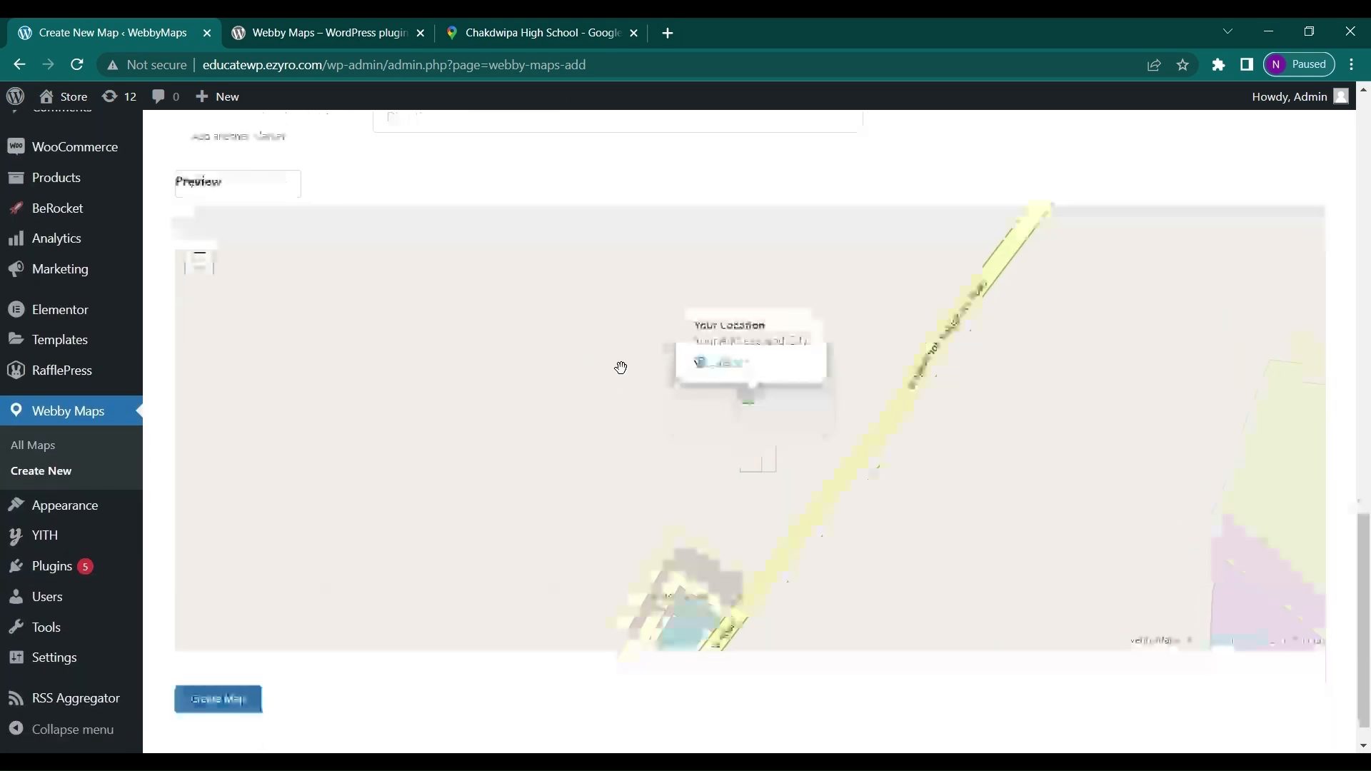
scroll(620, 367, "up", 5)
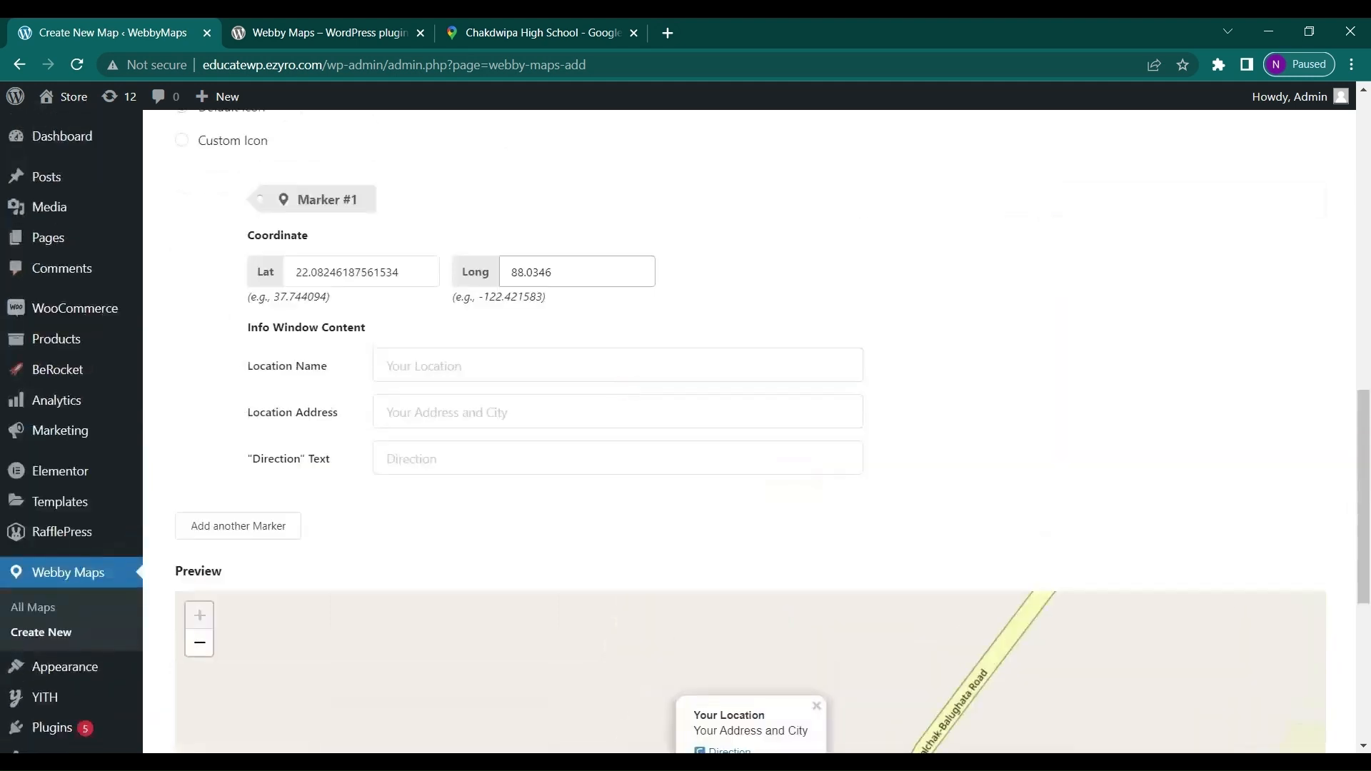
scroll(754, 675, "down", 4)
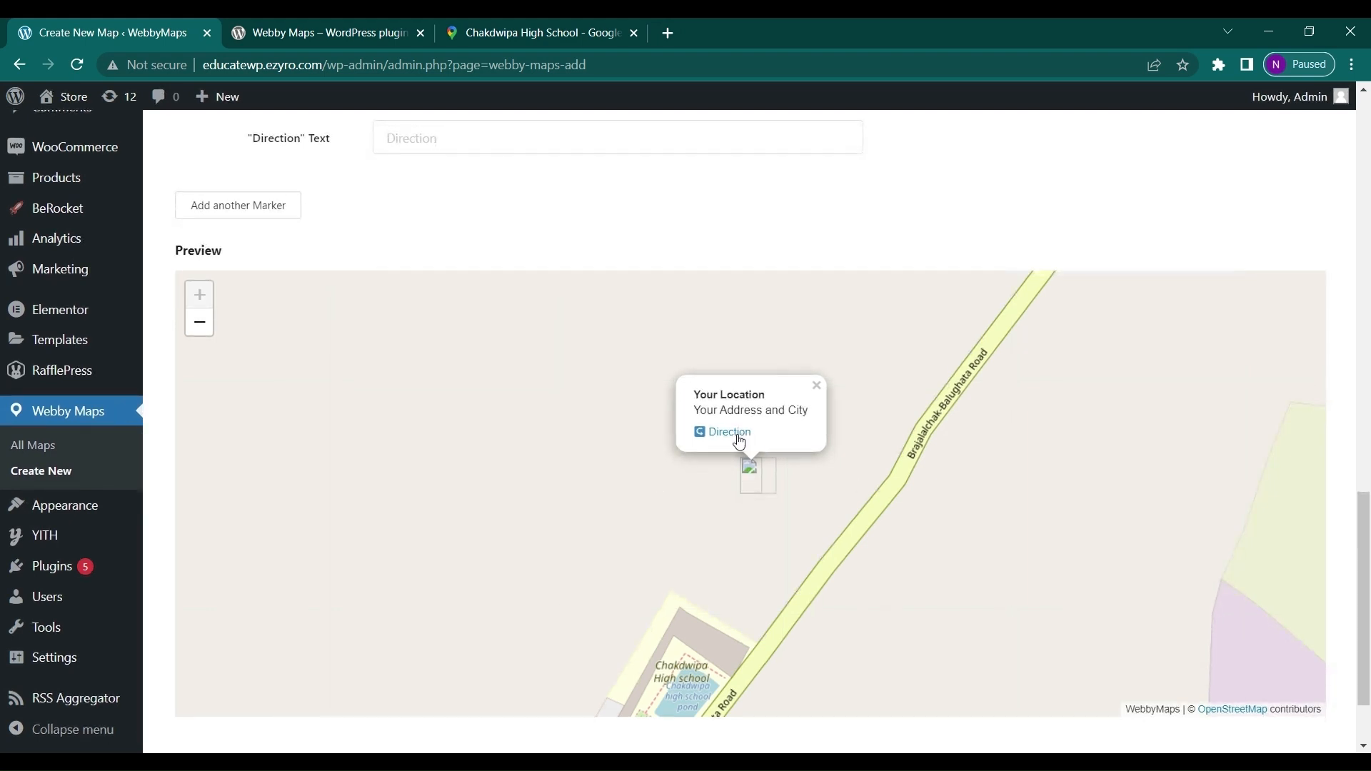
scroll(610, 554, "down", 2)
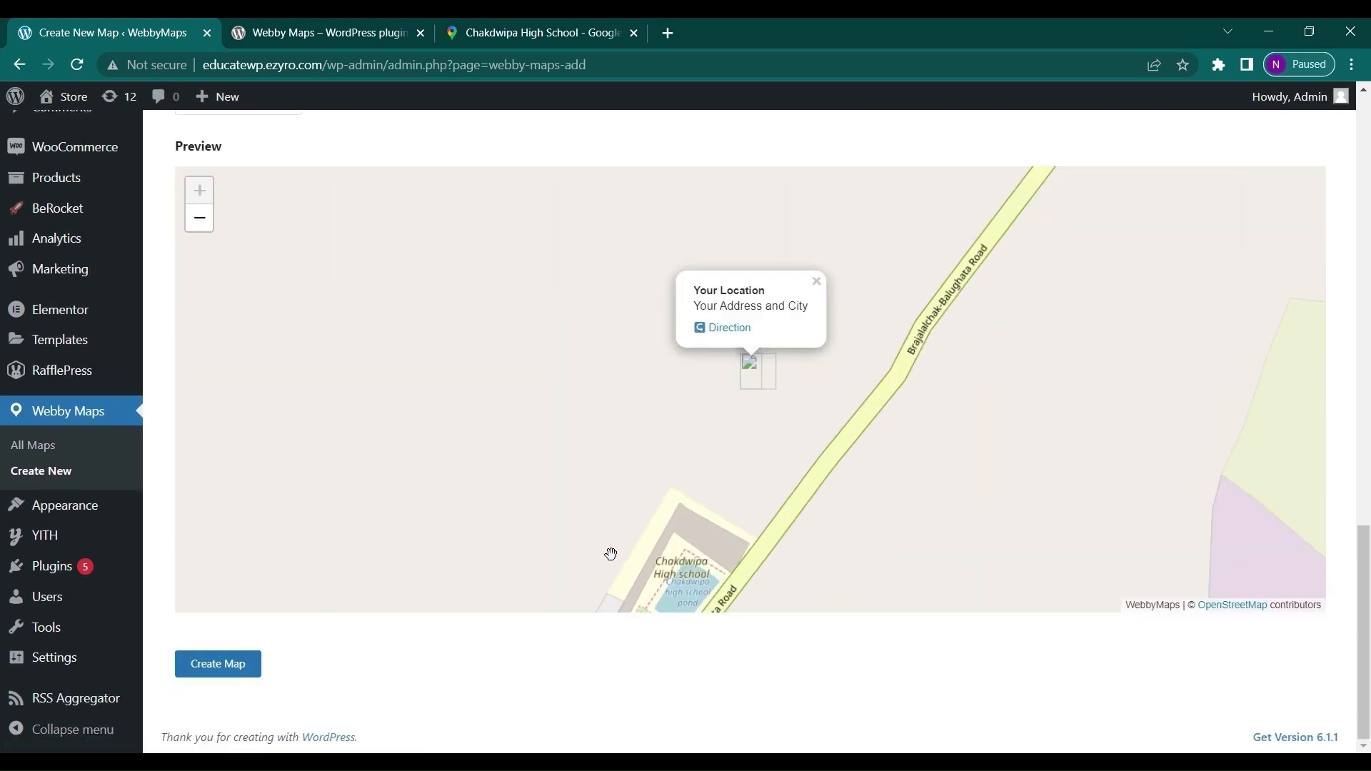
scroll(610, 554, "up", 5)
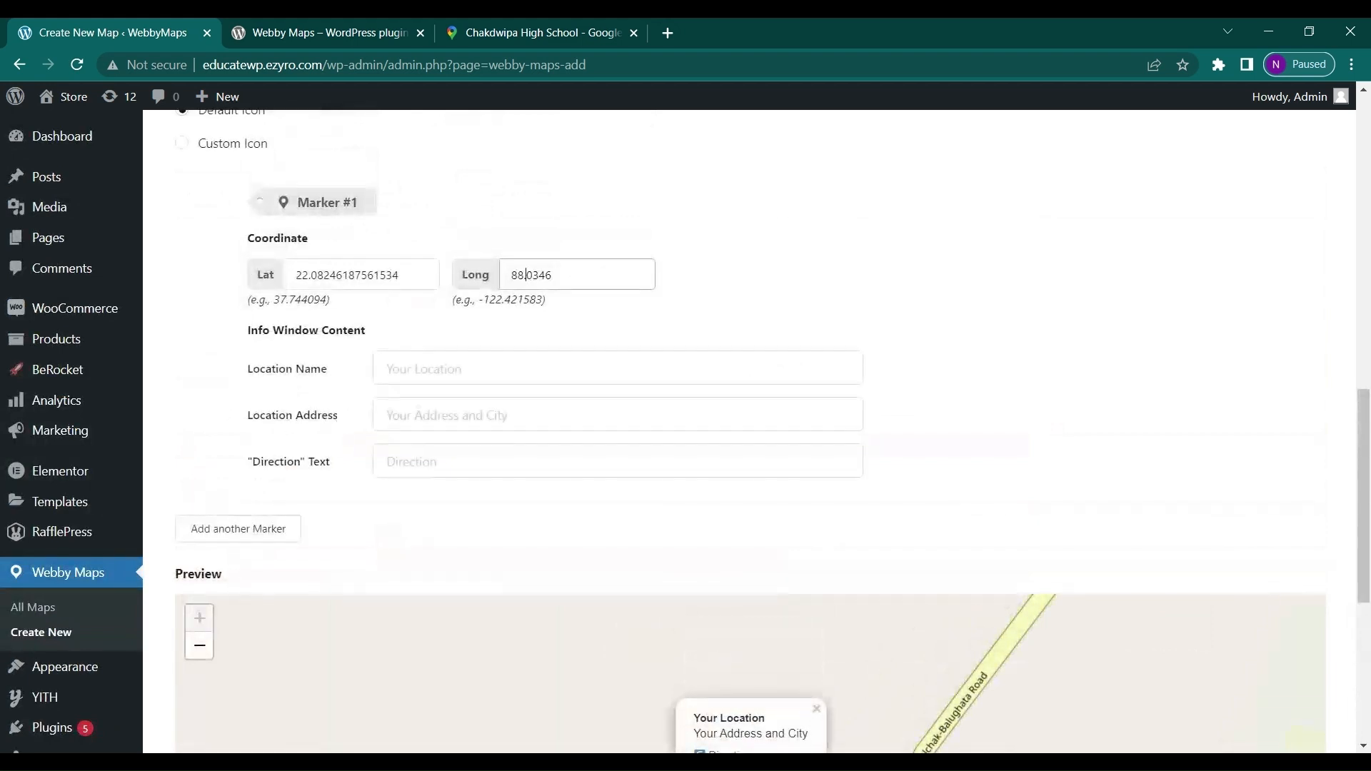
left_click(425, 367)
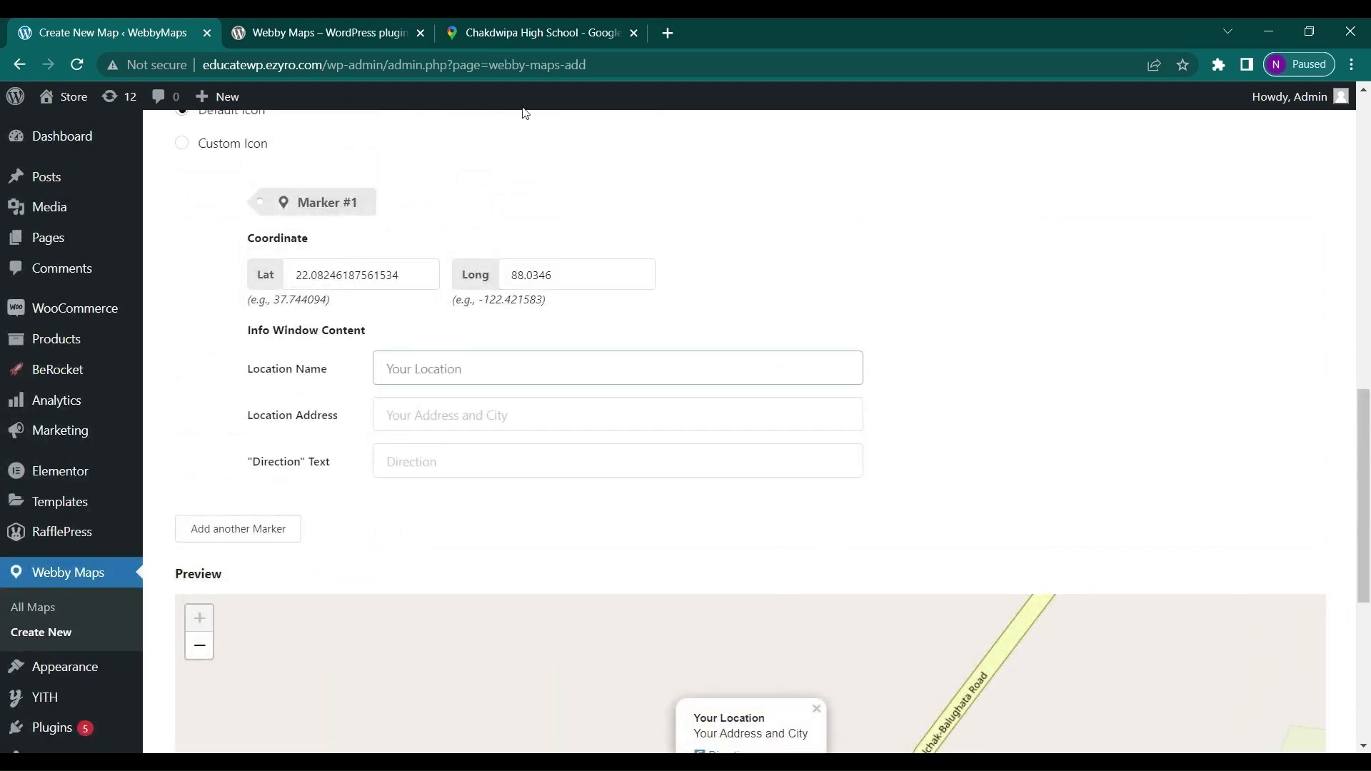
type("high school")
key("Tab")
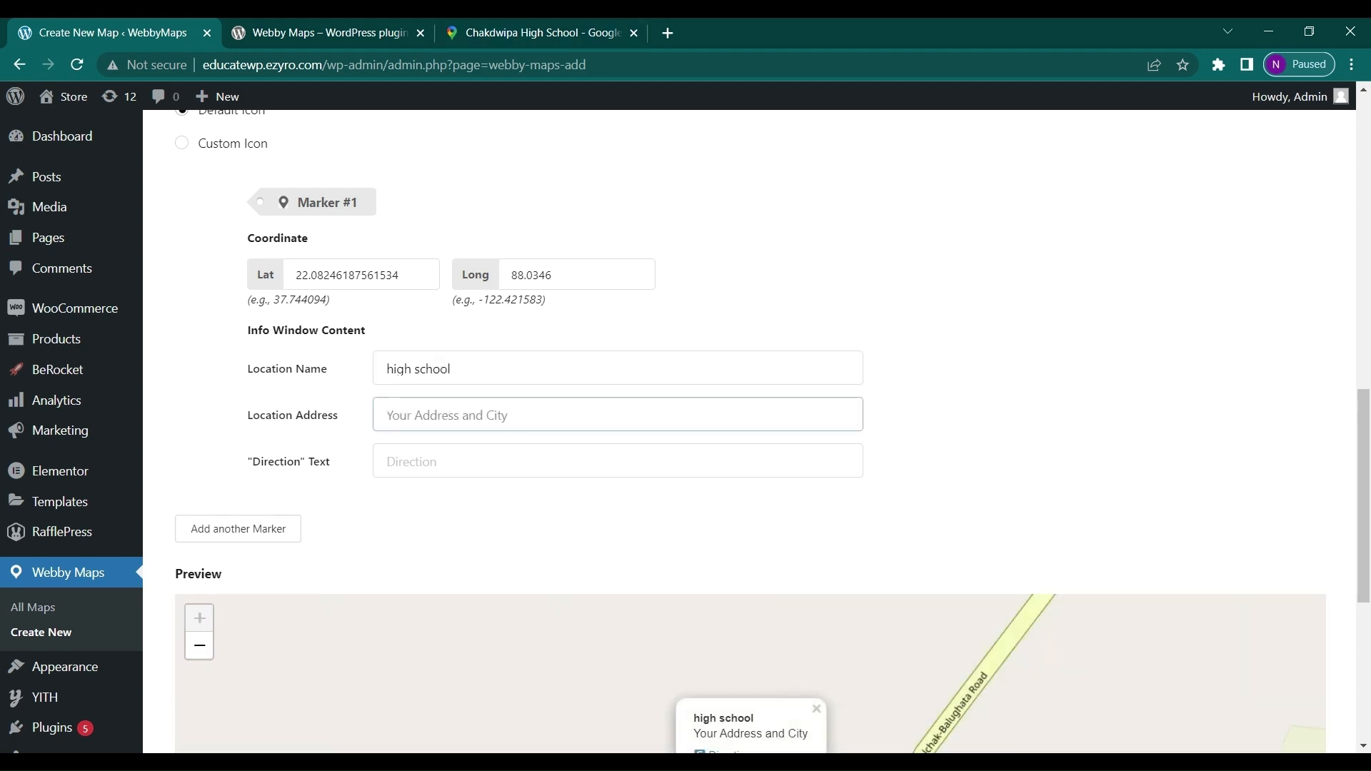
- Copy Chakdwipa High School's address from Google Maps into Marker #1's location address in WordPress
left_click(516, 23)
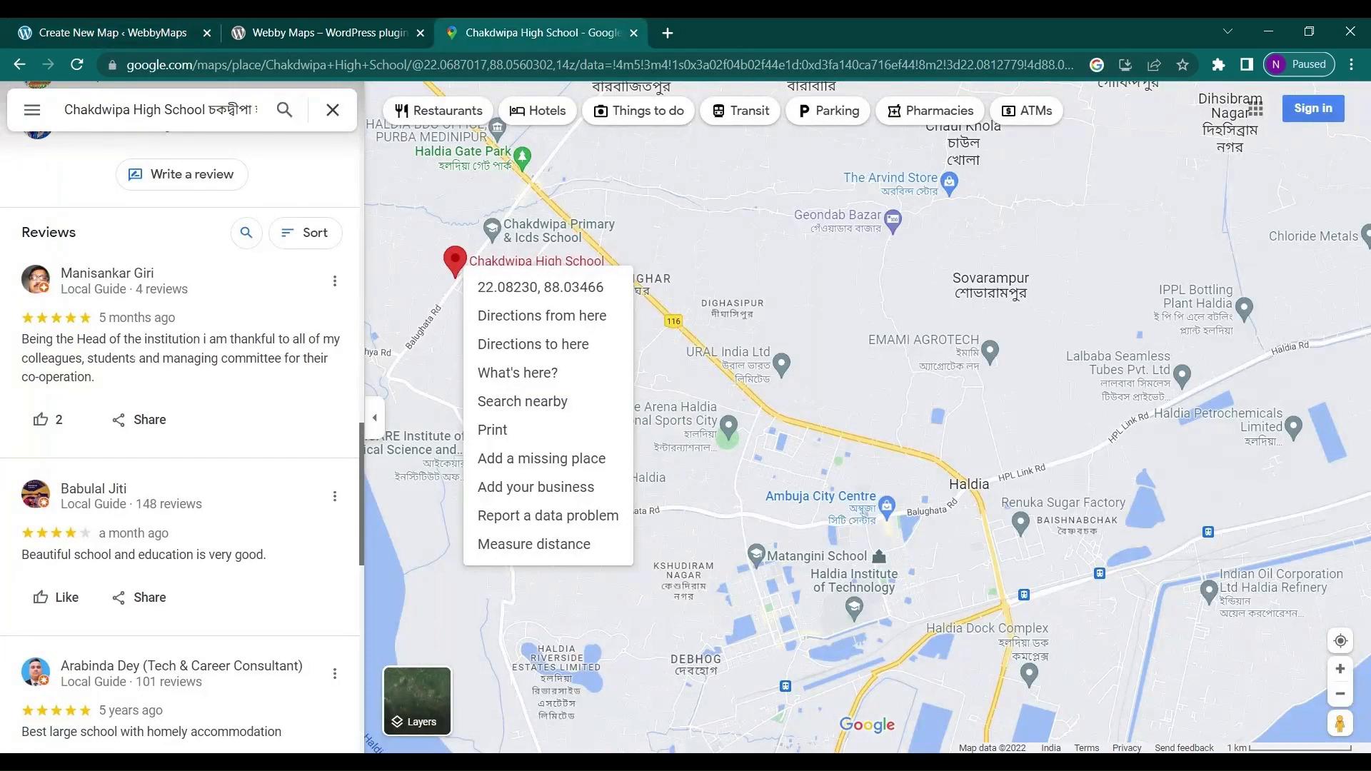
scroll(62, 312, "up", 10)
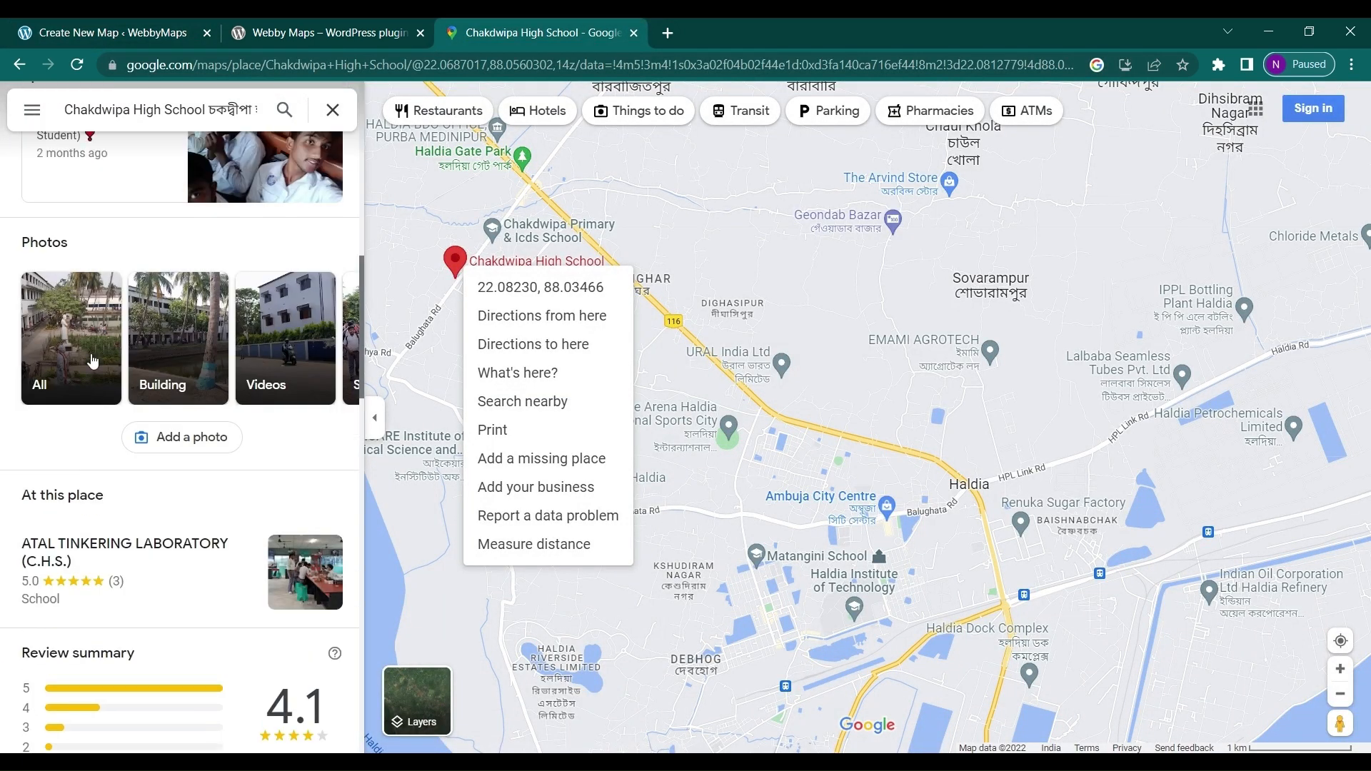
scroll(93, 360, "up", 5)
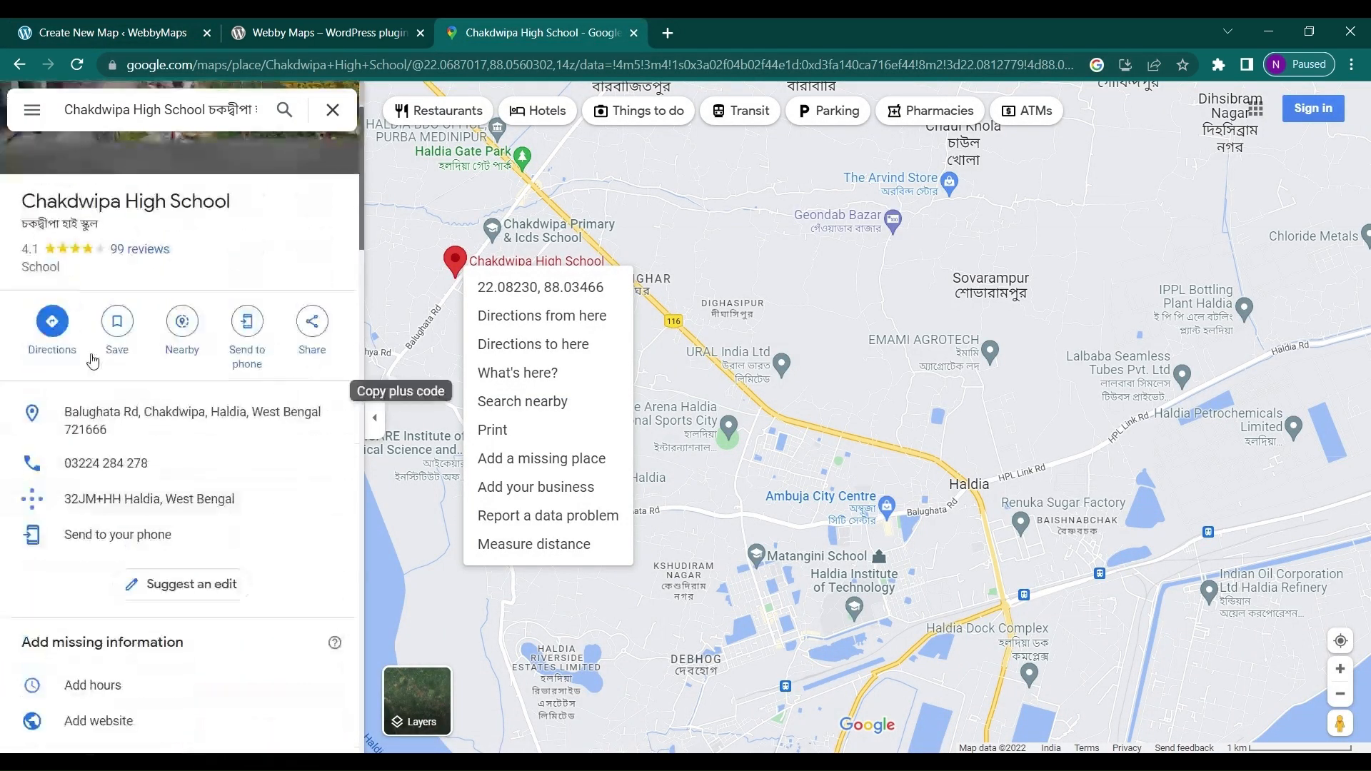
left_click(331, 451)
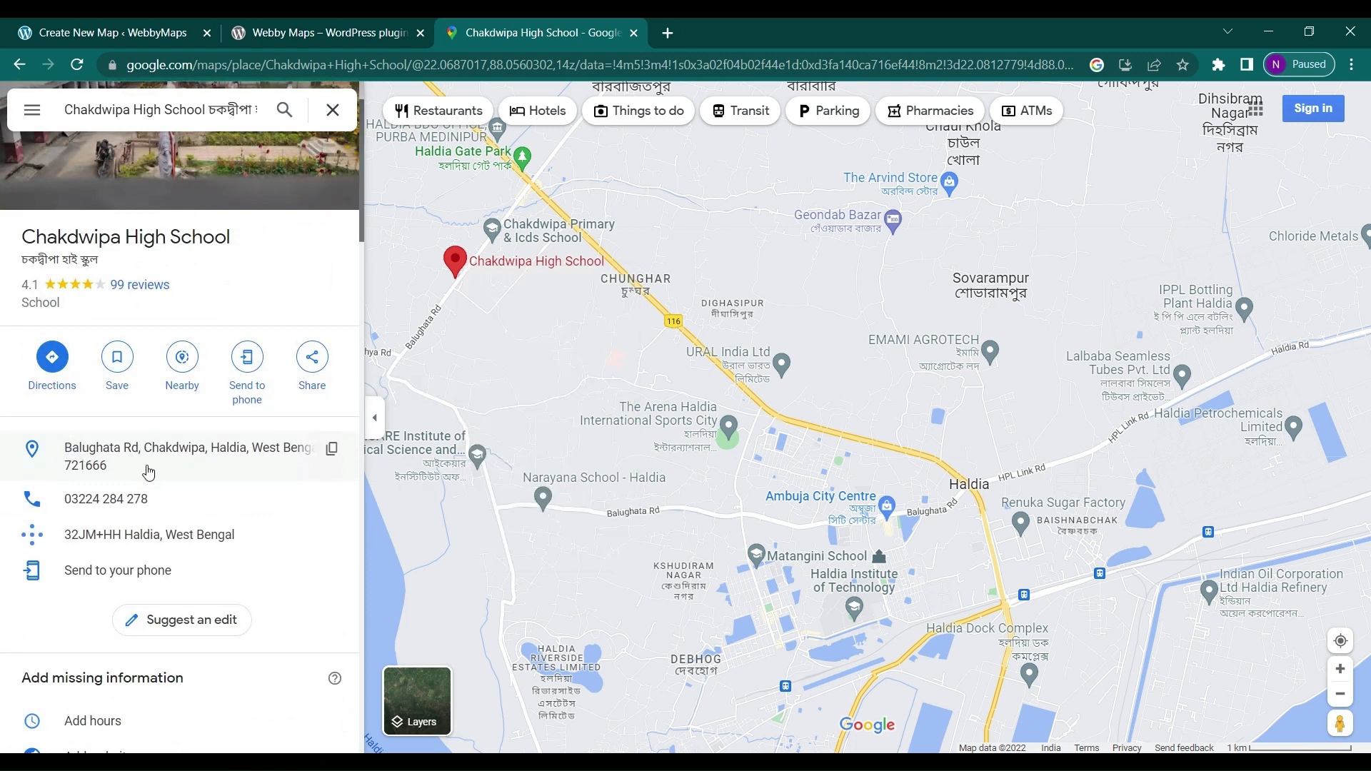
left_click(334, 463)
left_click(332, 450)
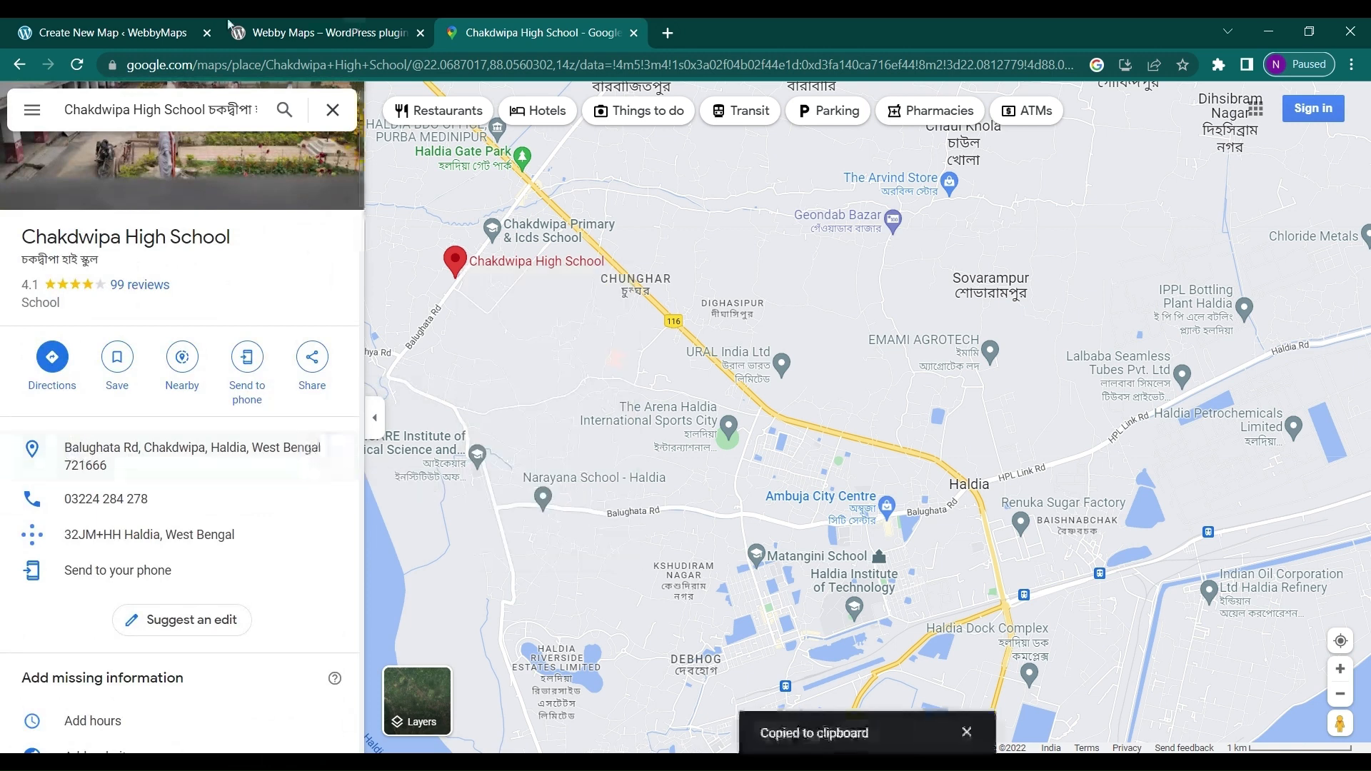
left_click(114, 28)
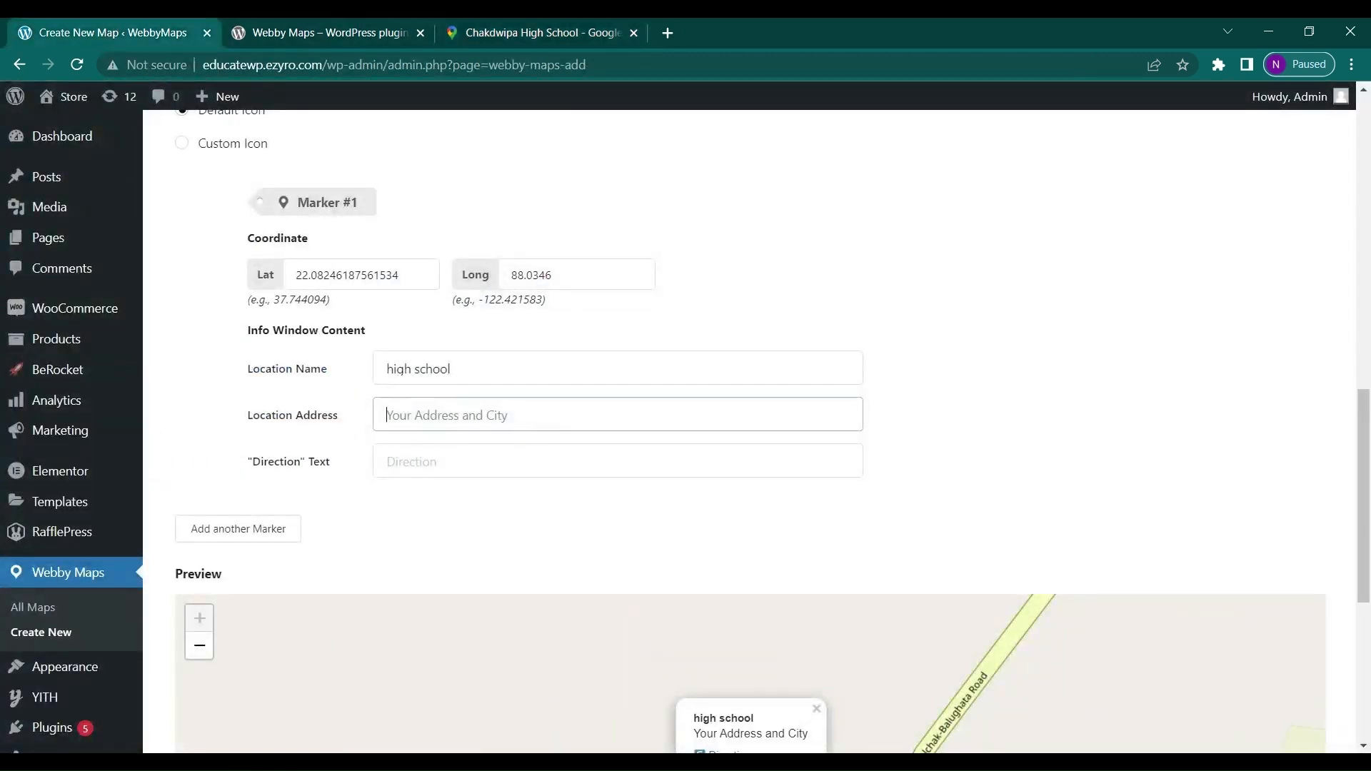
key("ctrl+v")
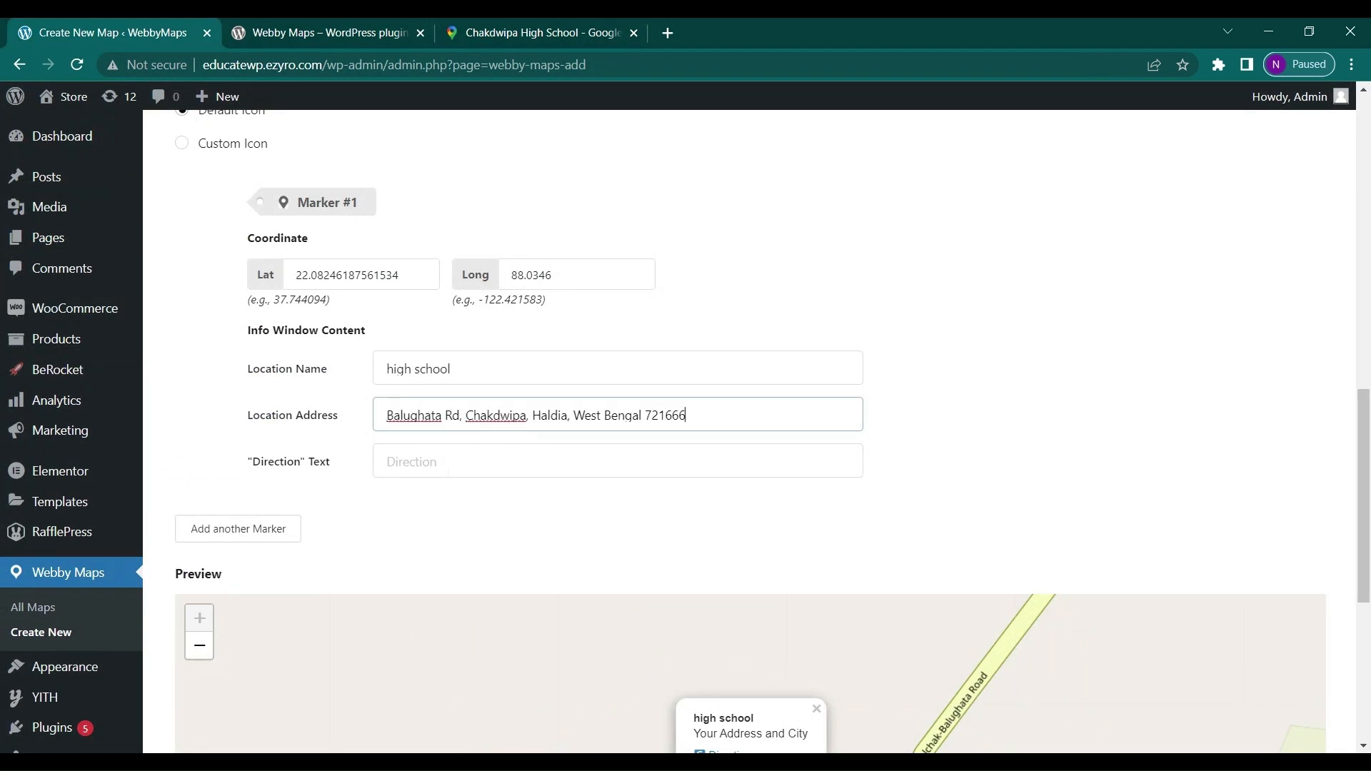
- Set Marker #1's direction text to "see routes"
key("Tab")
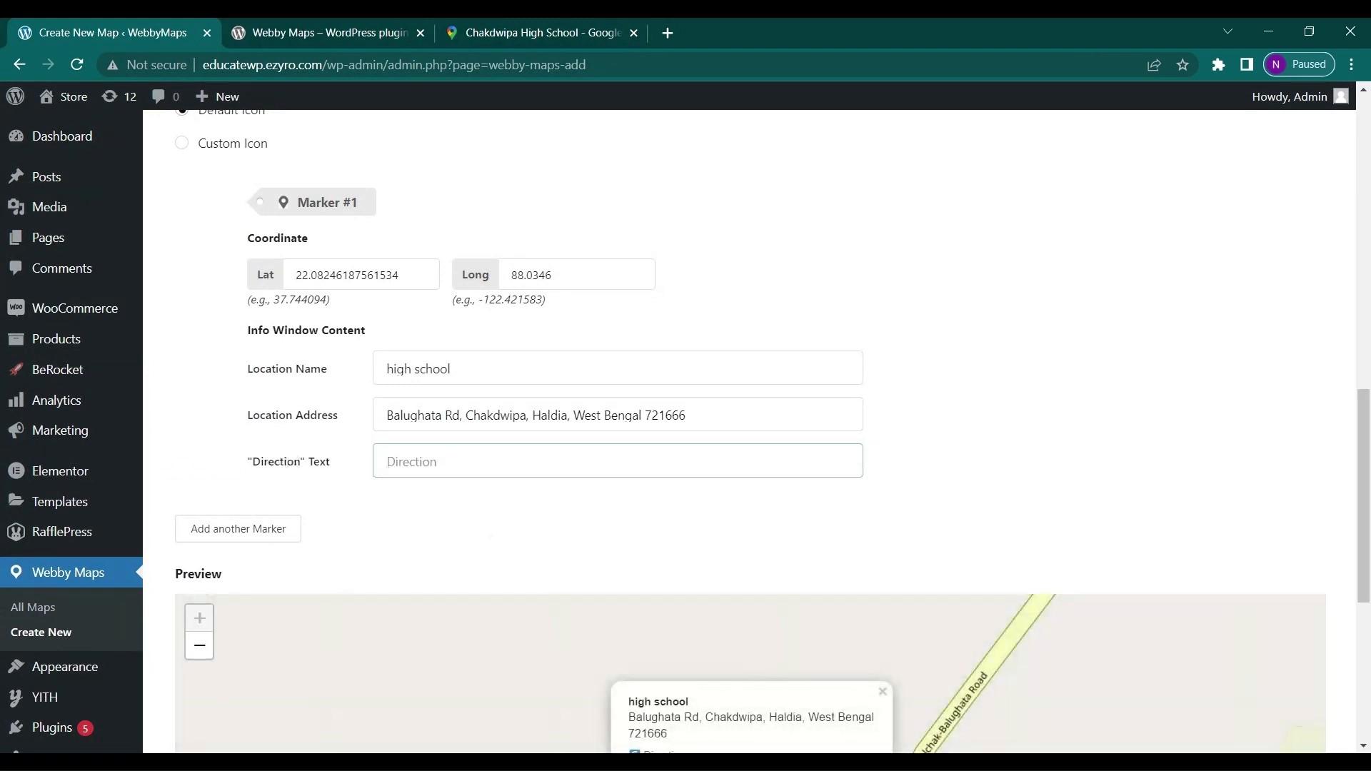
type("get")
key("BackSpace")
key("BackSpace")
key("BackSpace")
key("BackSpace")
key("BackSpace")
key("BackSpace")
key("BackSpace")
key("BackSpace")
key("BackSpace")
key("BackSpace")
key("BackSpace")
type("s")
- Create the map and copy the shortcode of Map1 from the list of all maps
scroll(700, 535, "down", 6)
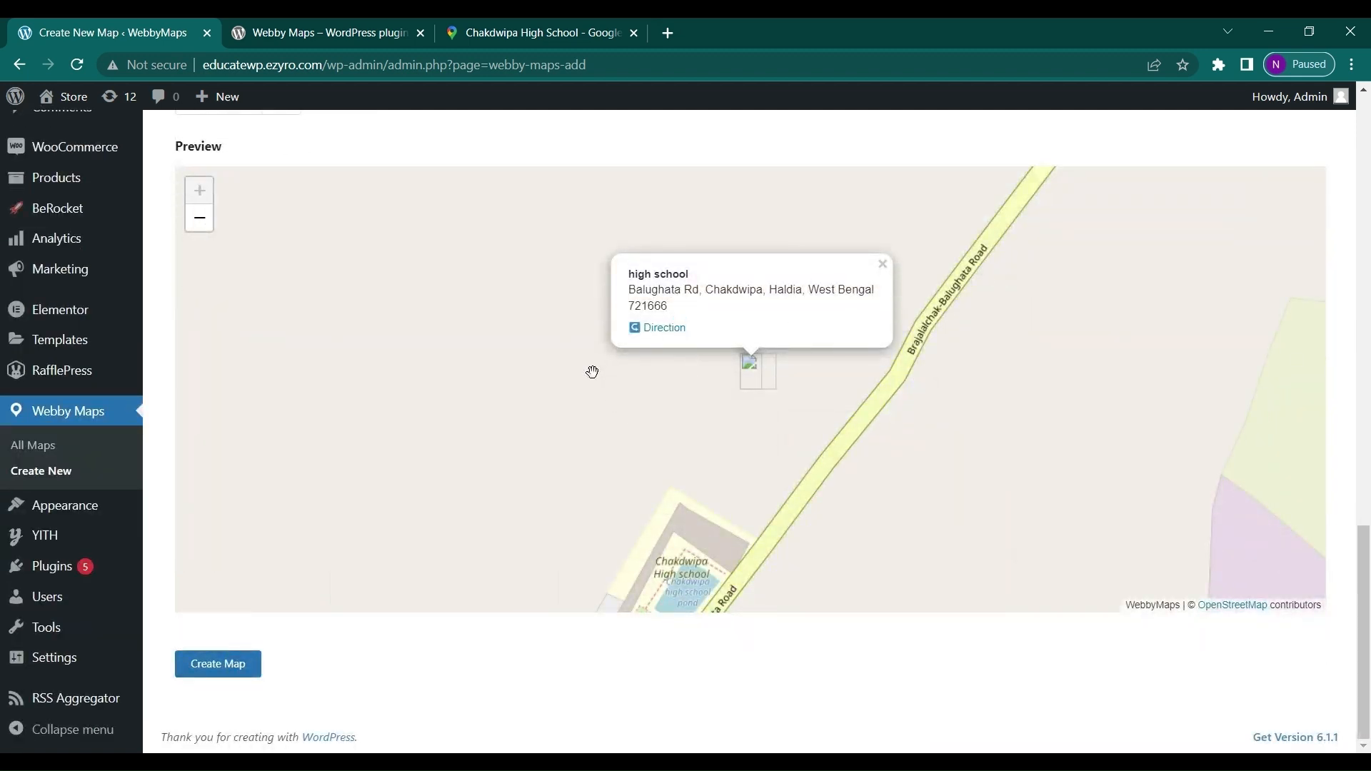
left_click(227, 666)
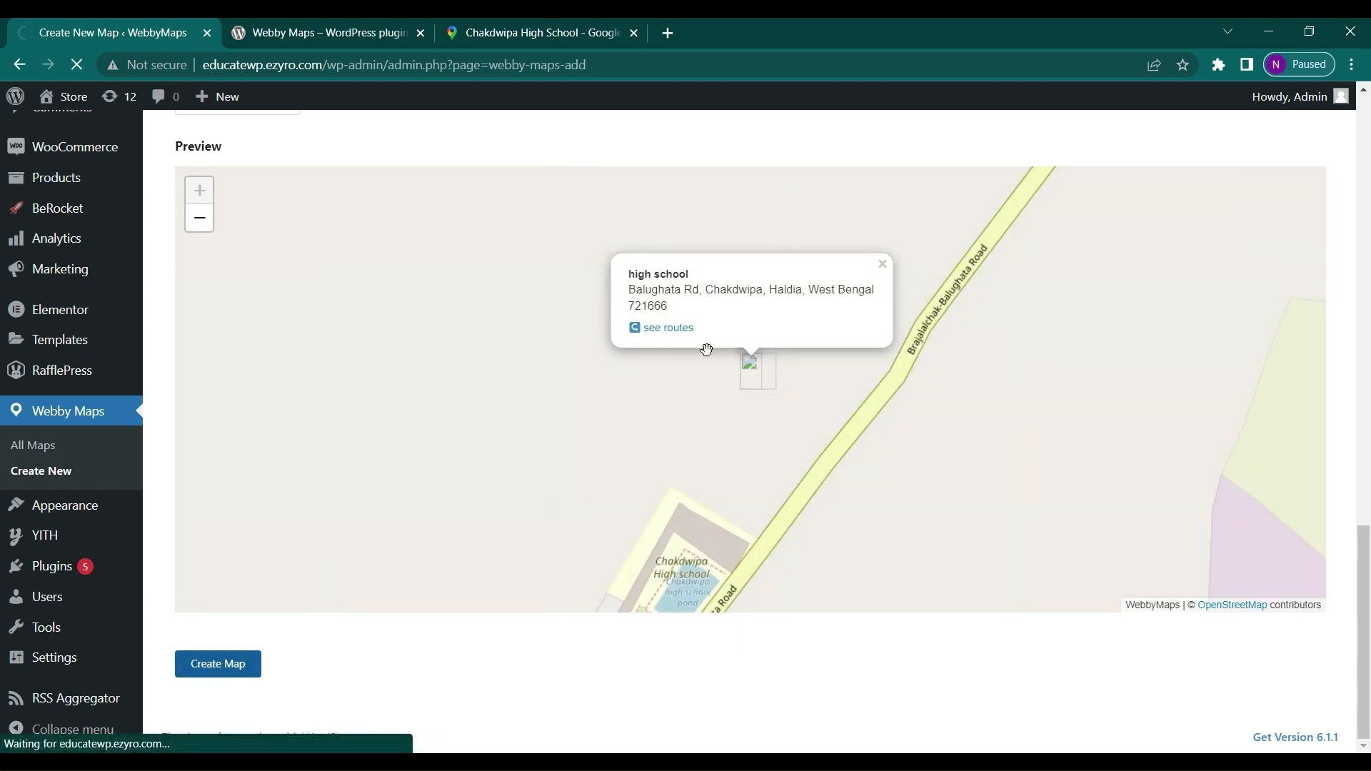
scroll(497, 532, "down", 3)
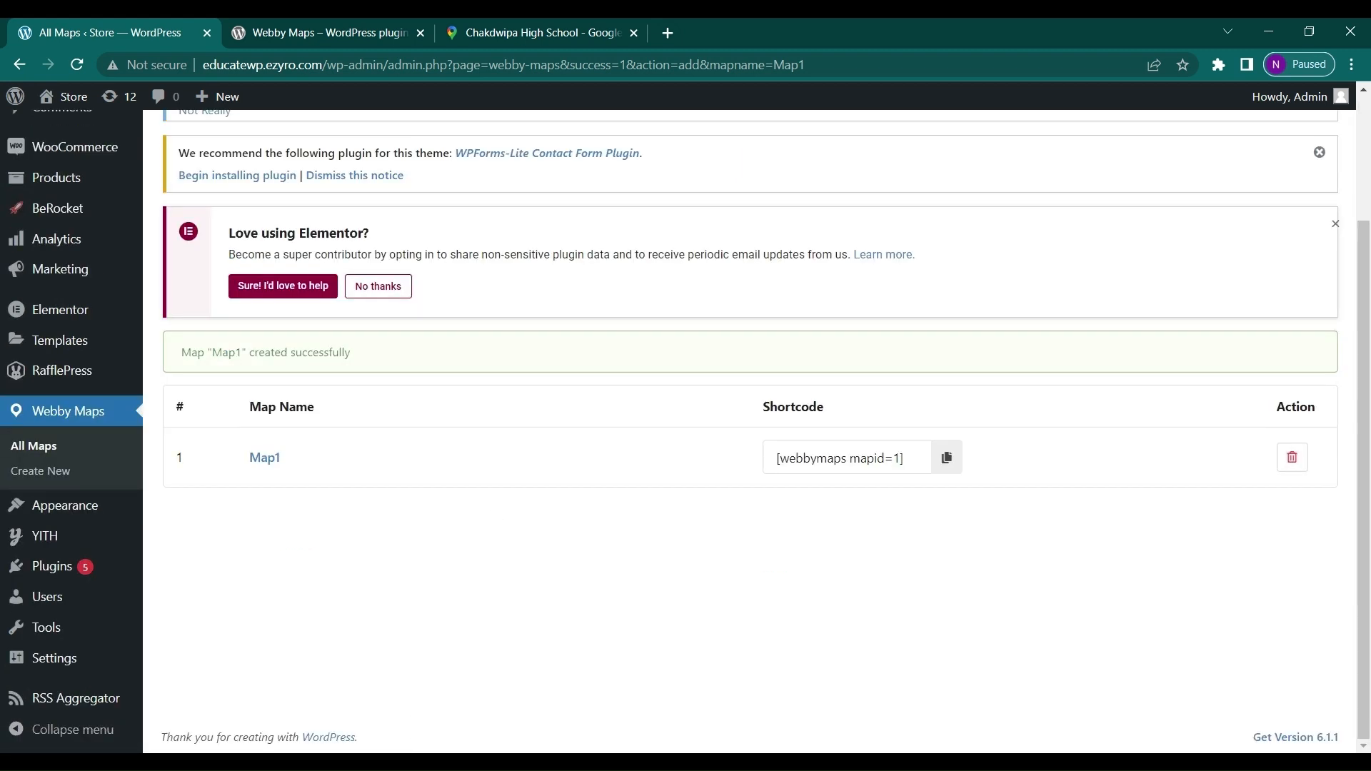
left_click(944, 461)
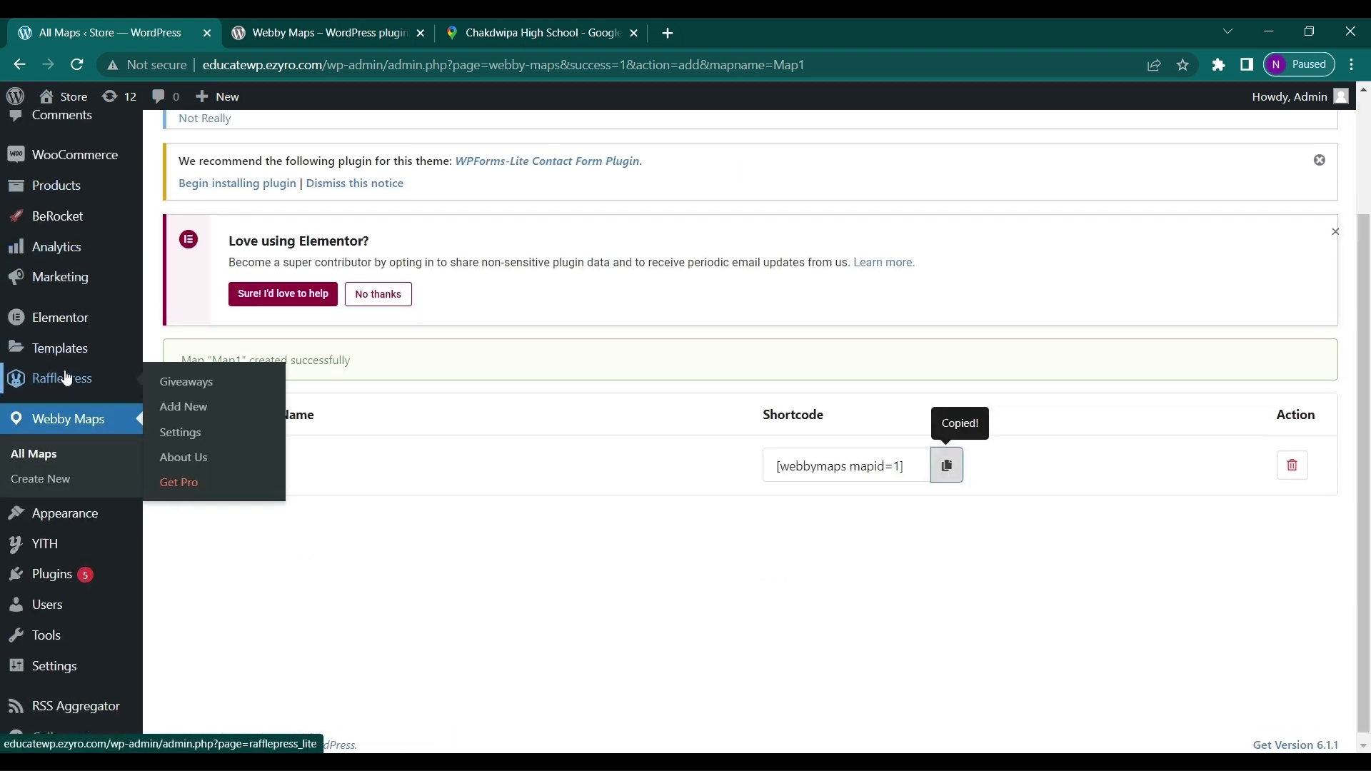
- Open the WordPress site's list of pages
scroll(67, 379, "up", 2)
scroll(83, 138, "up", 2)
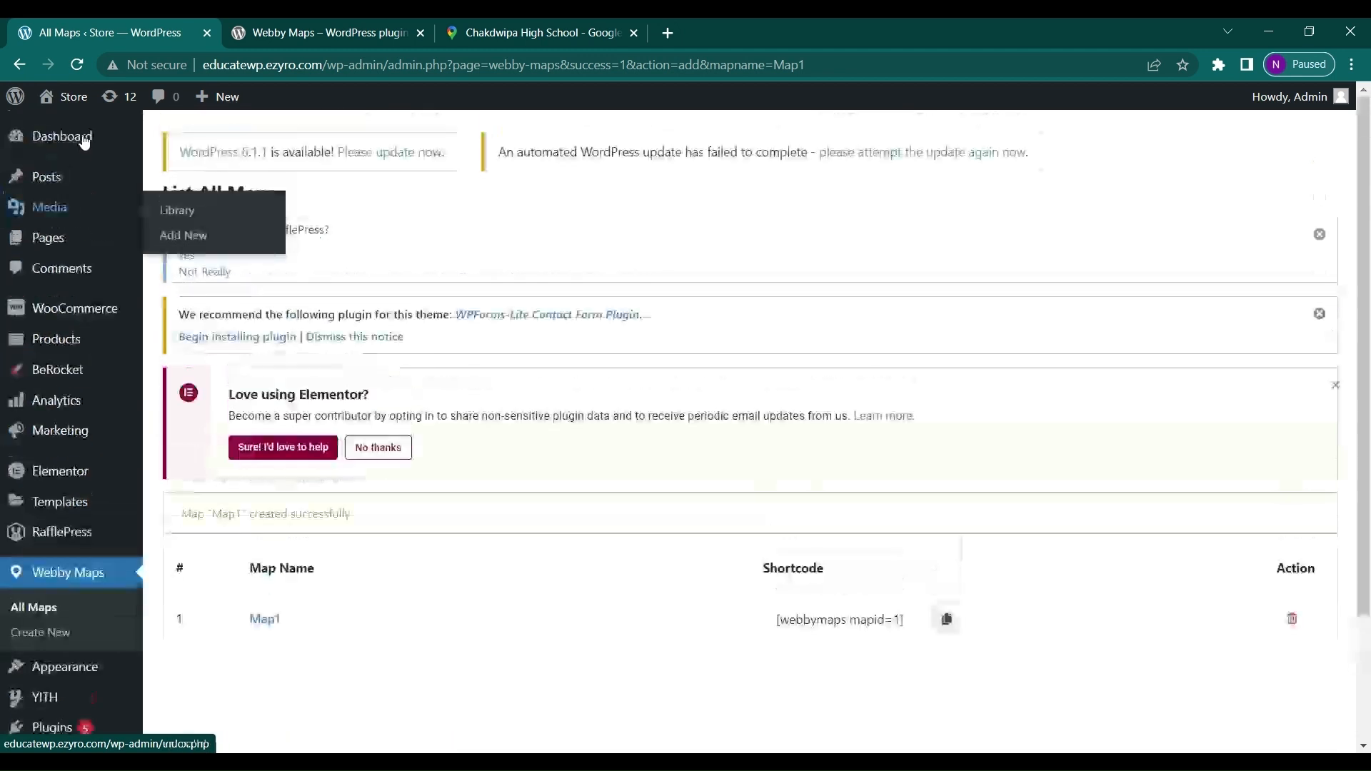
left_click(81, 237)
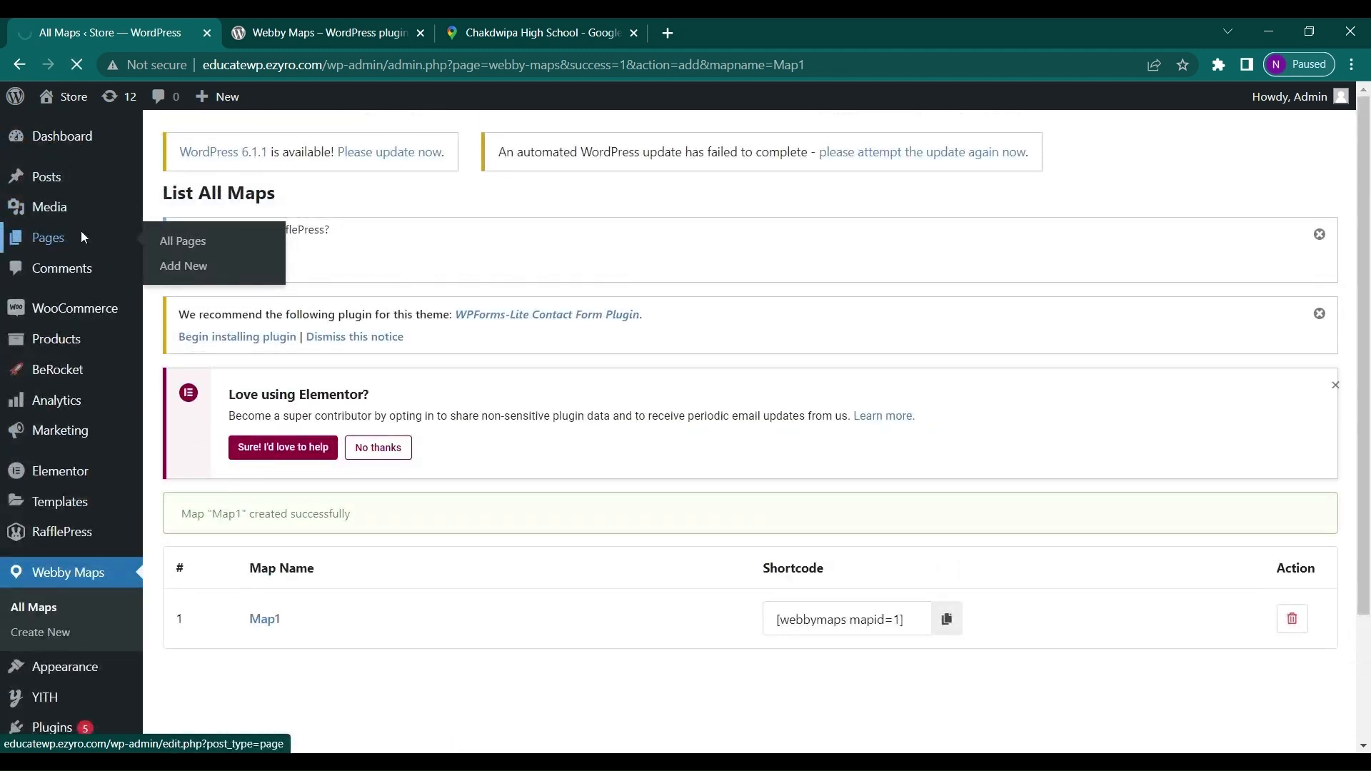
- Open the page "demo page" from the list of pages for editing with Elementor
scroll(426, 327, "down", 5)
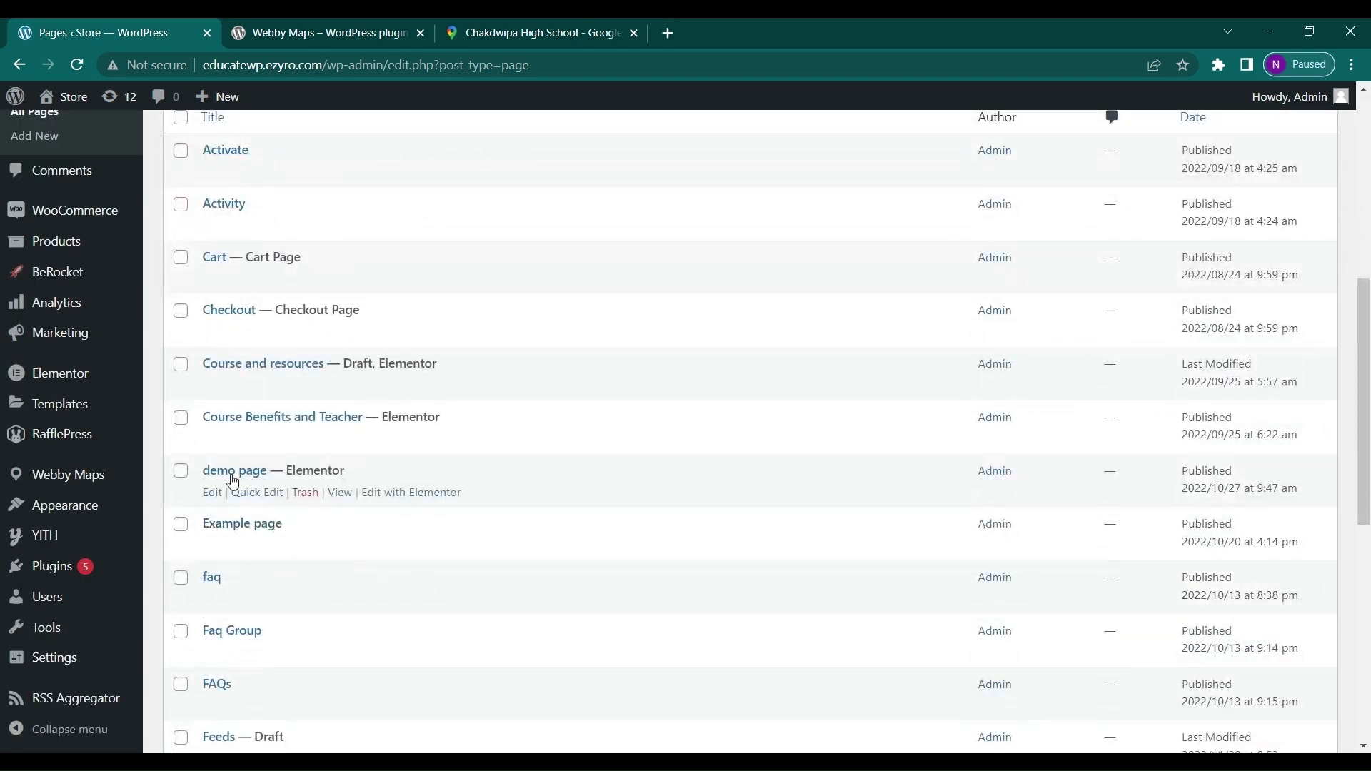
left_click(215, 493)
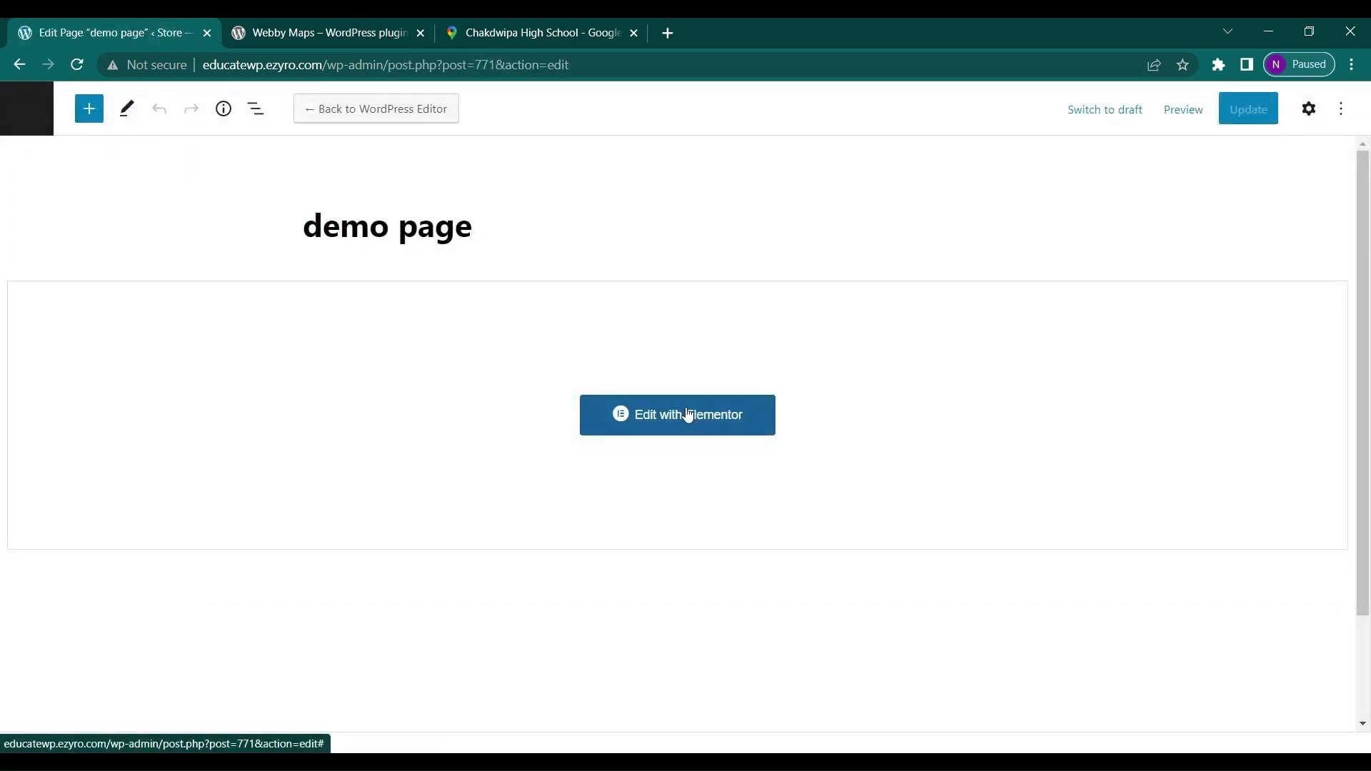
left_click(688, 415)
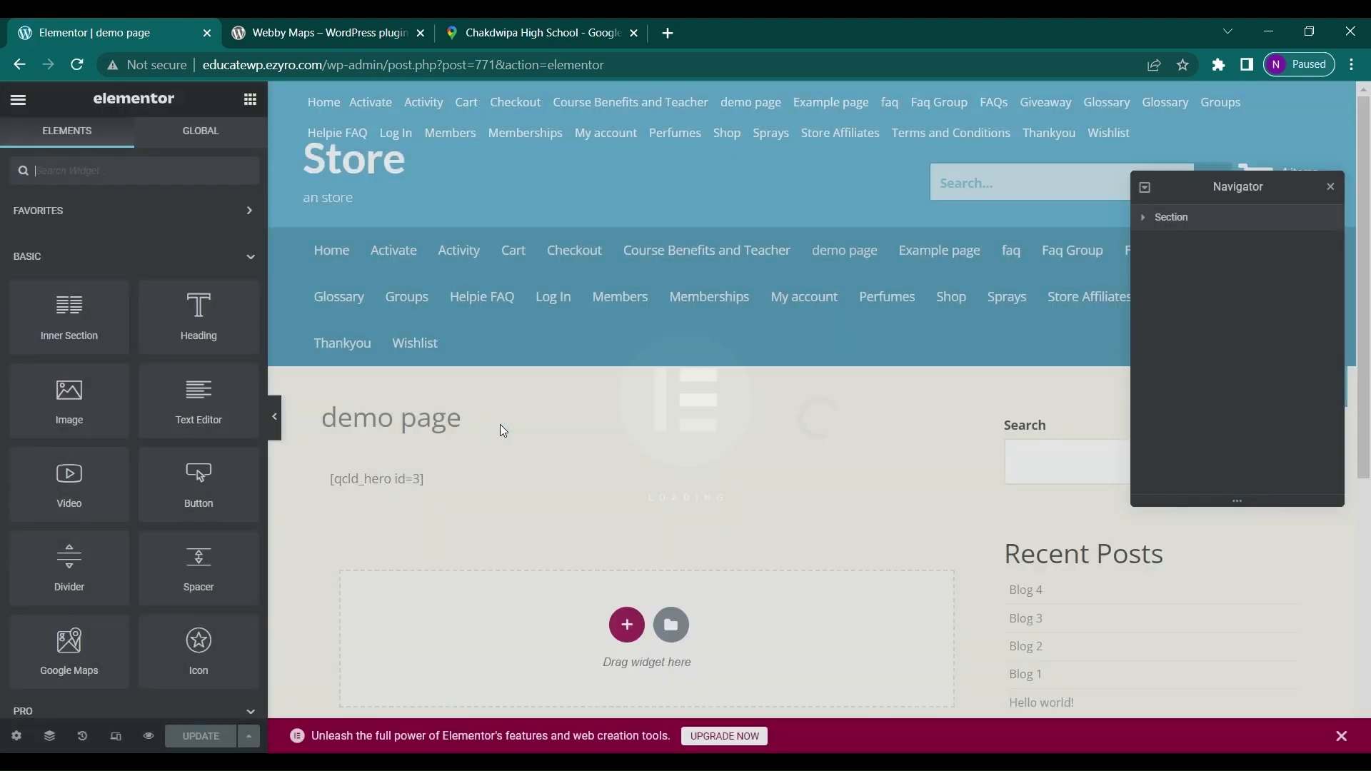
- Replace the demo page's existing shortcode with [webbymaps mapid=1] and update the page
scroll(508, 514, "down", 3)
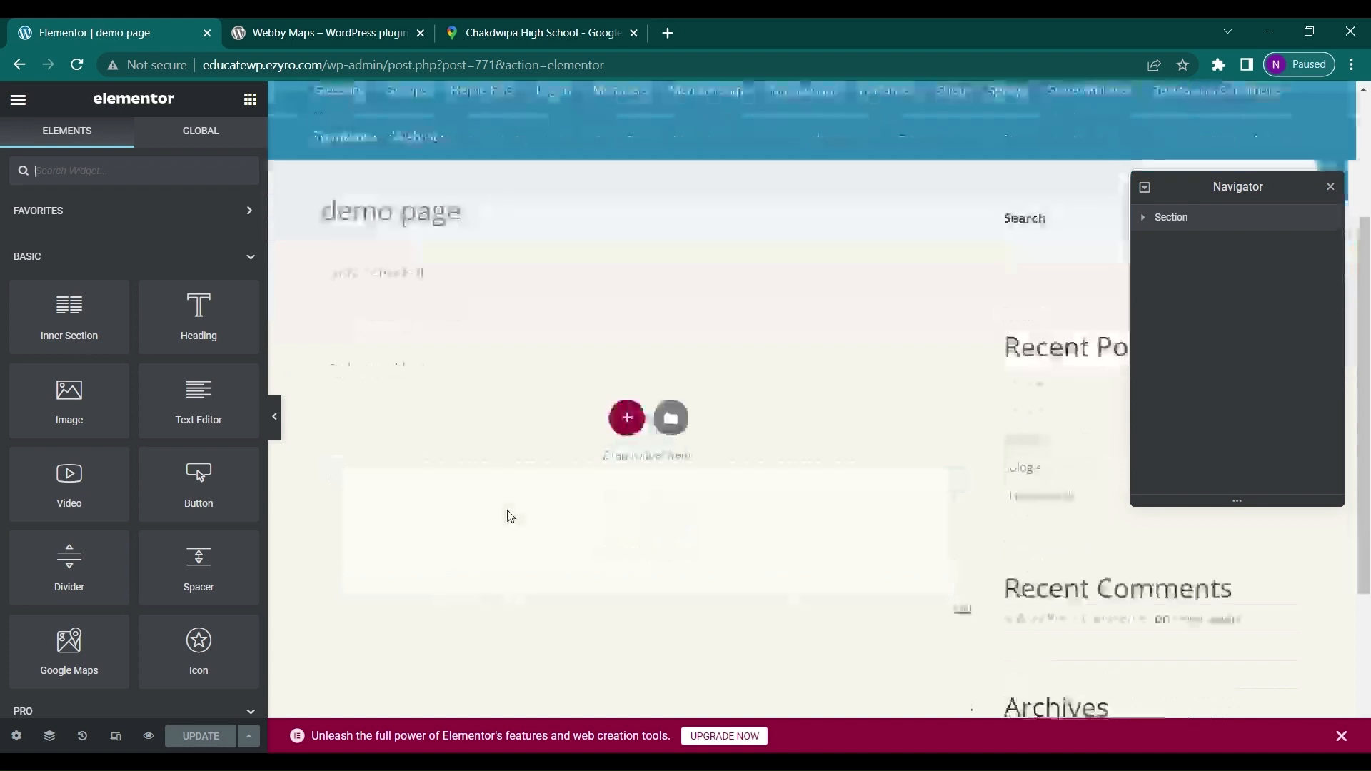
left_click(438, 272)
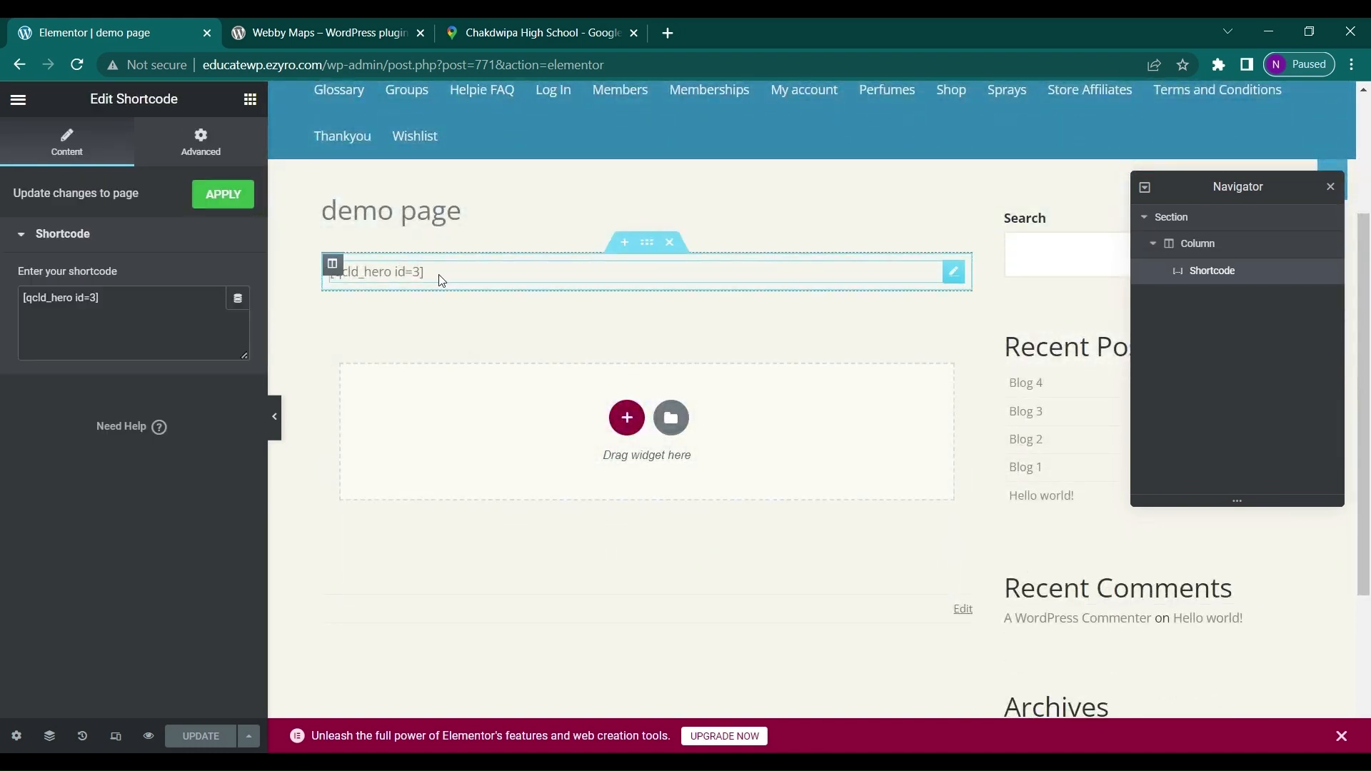
left_click_drag(115, 298, 2, 300)
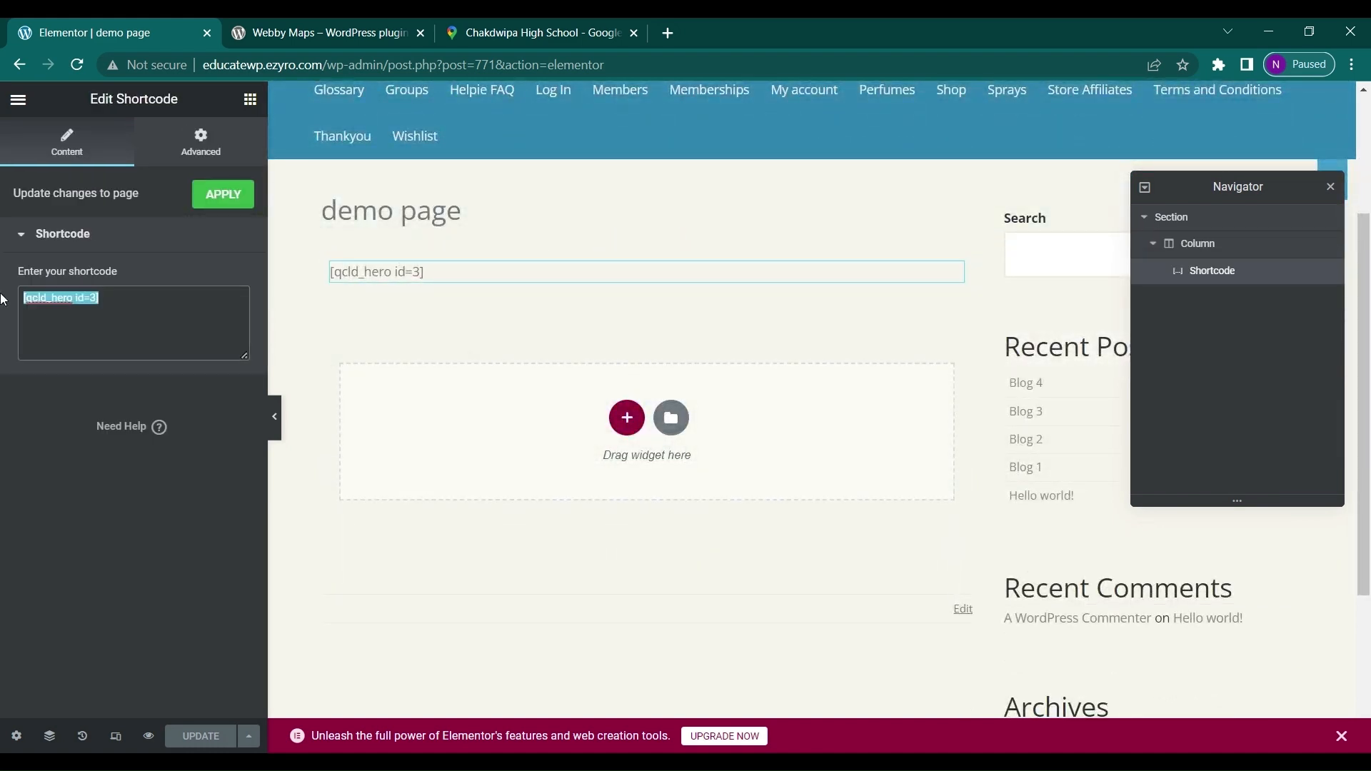
key("ctrl+v")
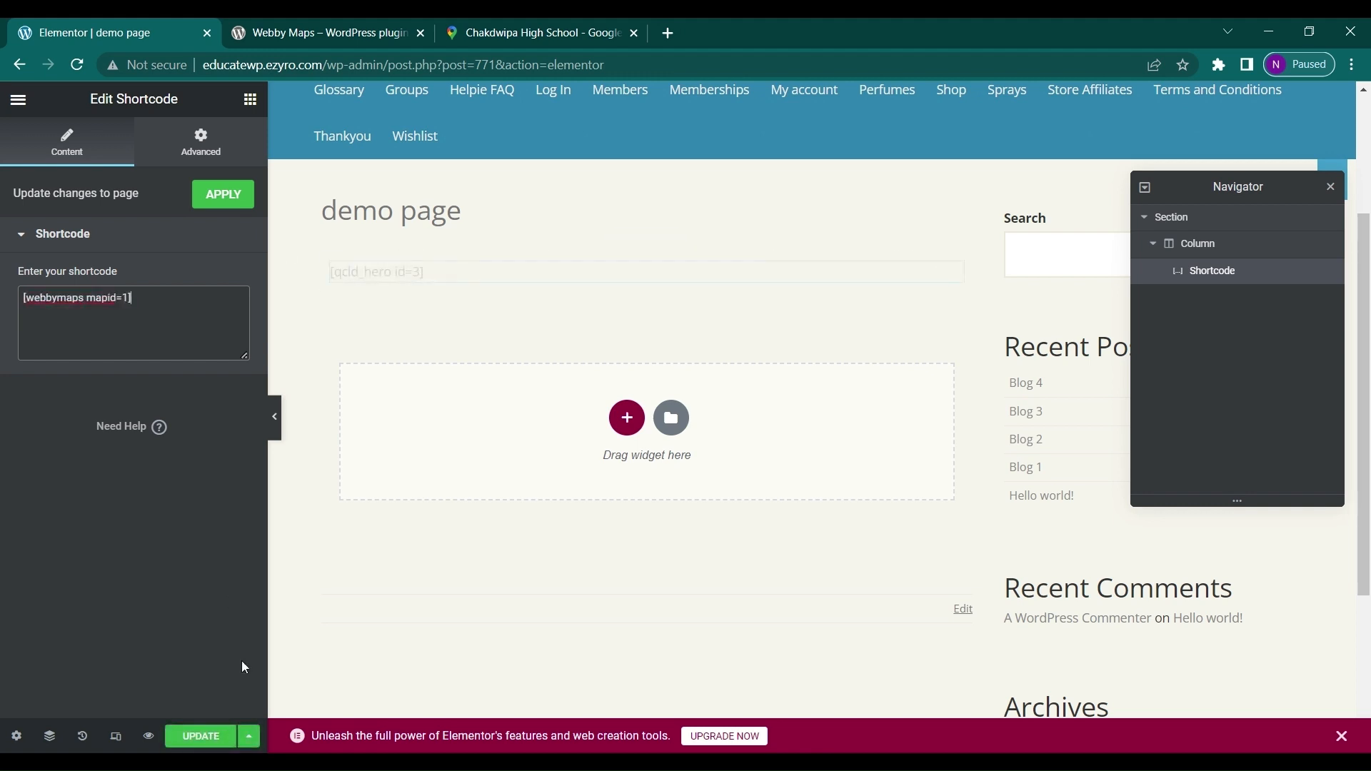
left_click(212, 746)
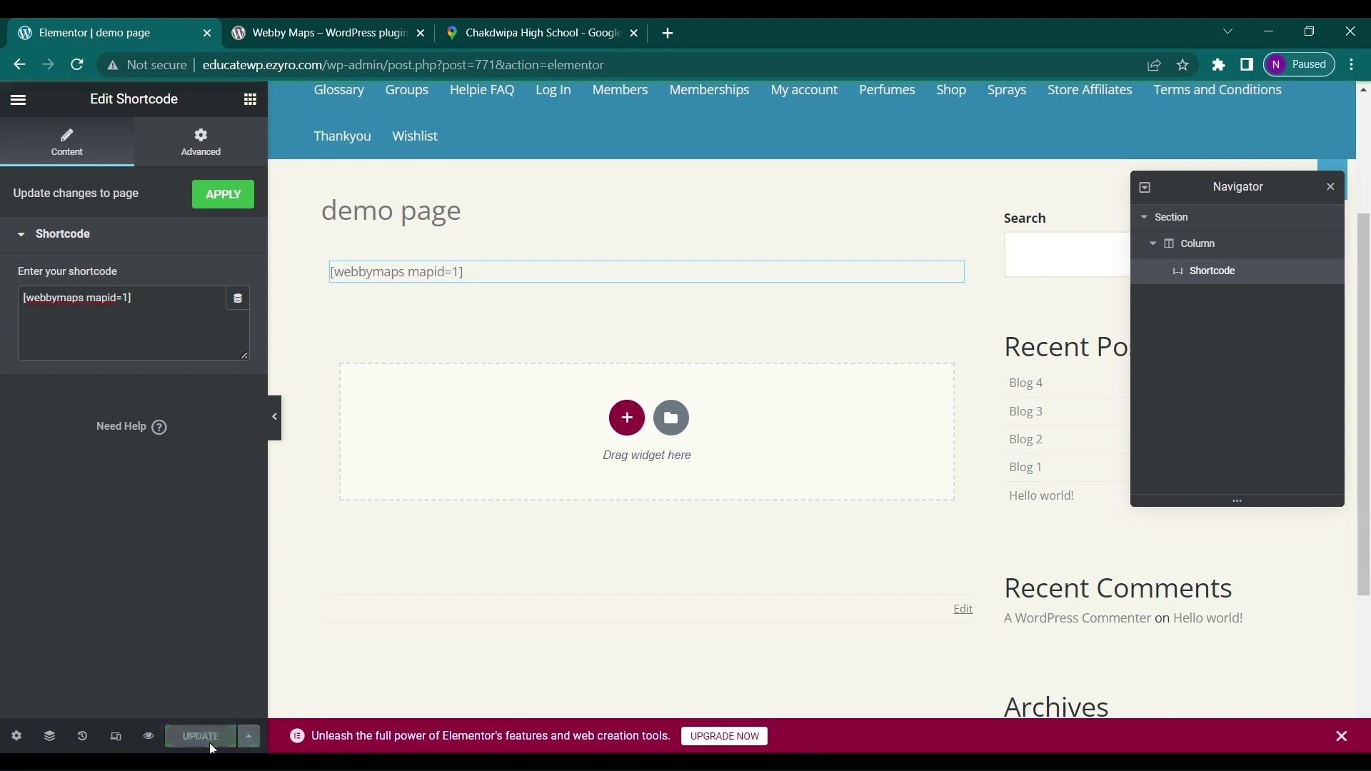
- Preview the demo page and zoom out its embedded map to show the area around the marker
left_click(147, 736)
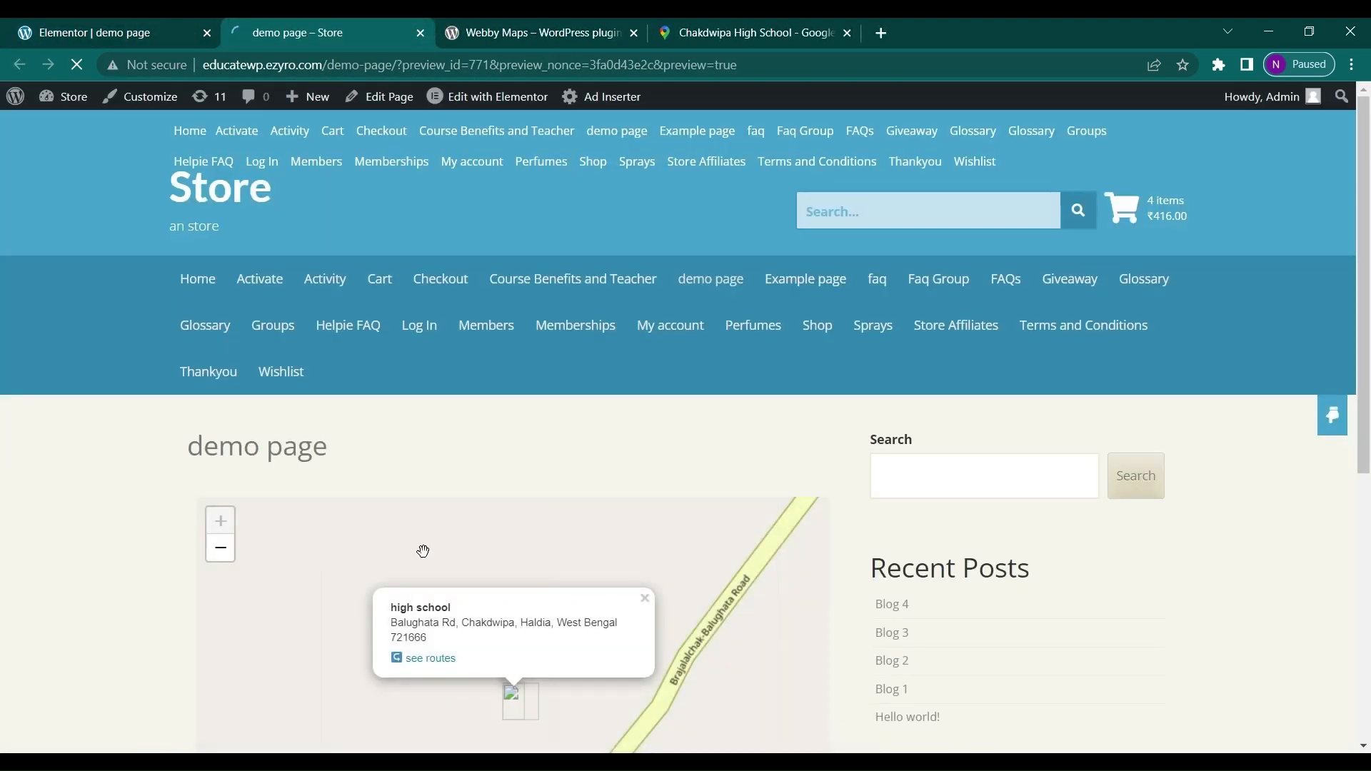
scroll(422, 551, "down", 3)
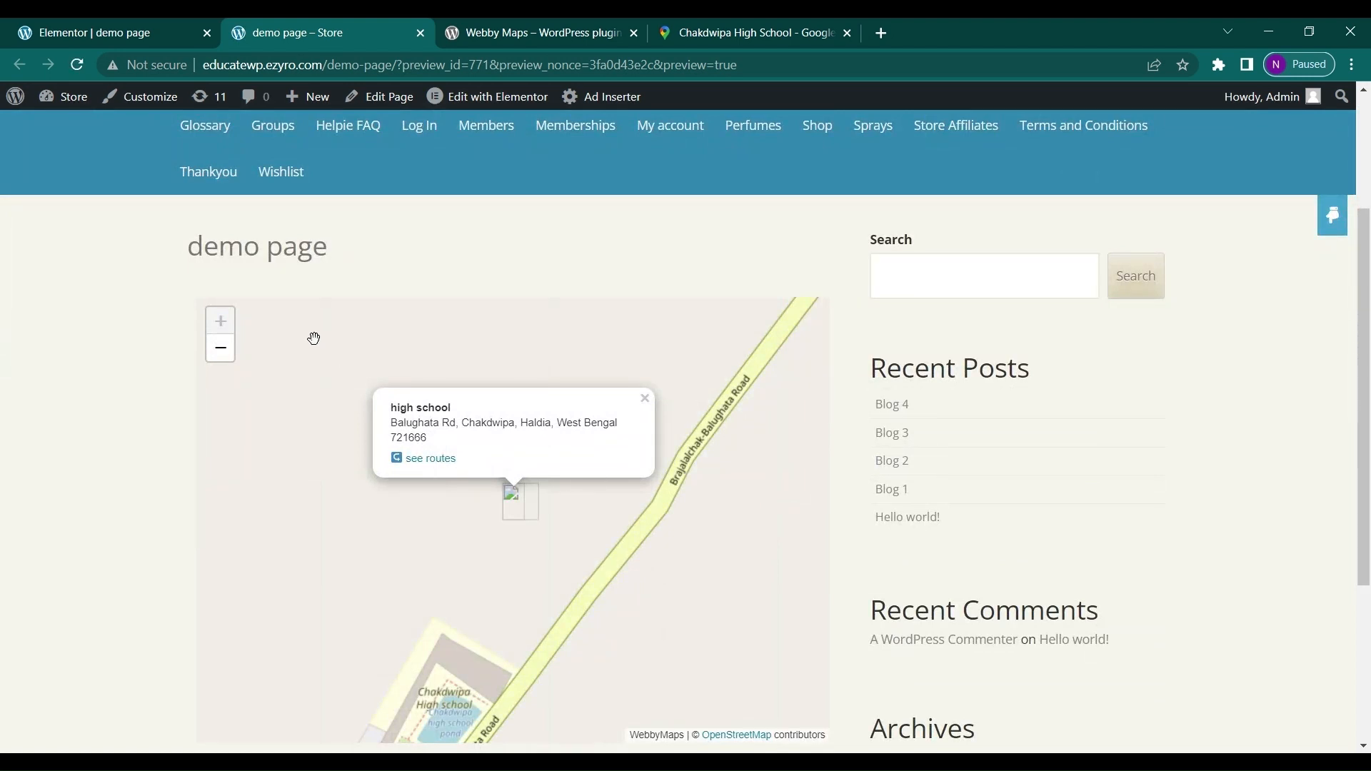
left_click(222, 357)
left_click(221, 357)
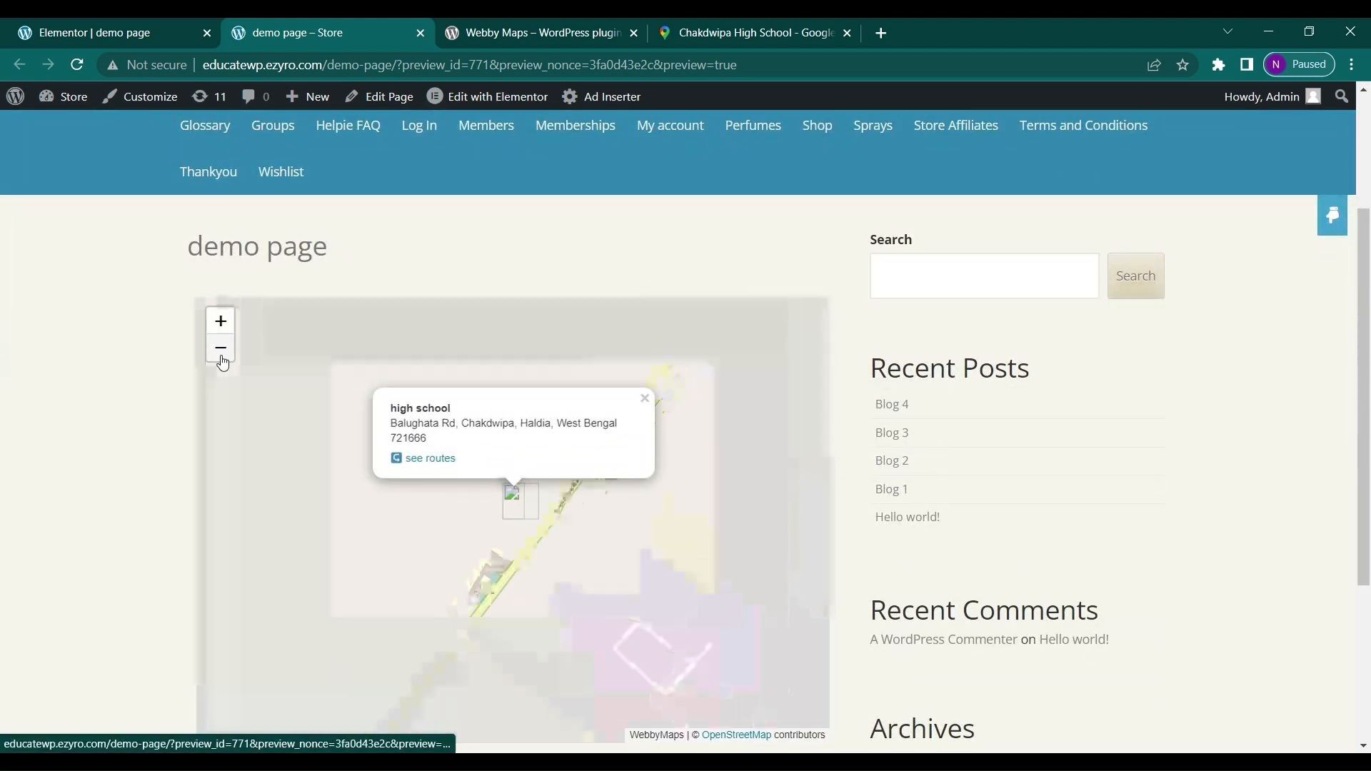
left_click(221, 357)
left_click(222, 357)
left_click(221, 357)
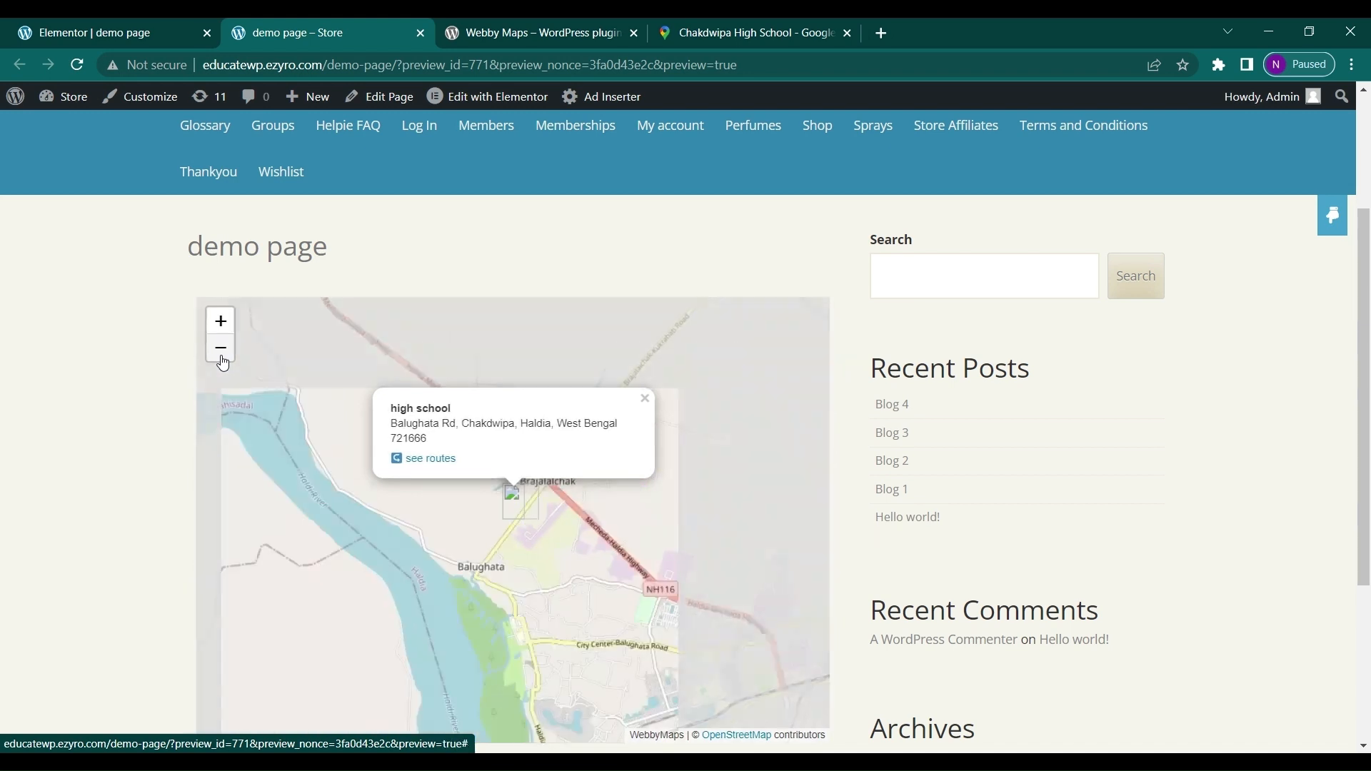
left_click(220, 350)
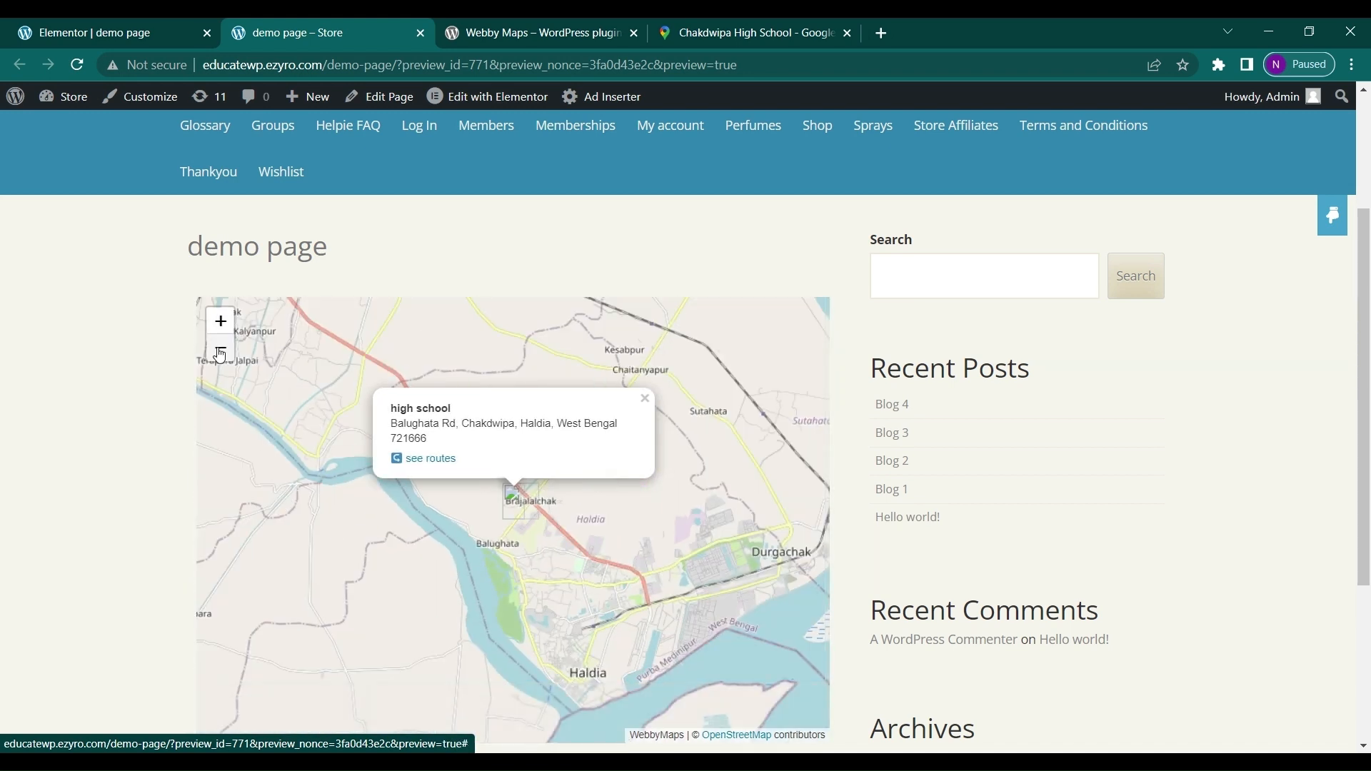
- Follow the marker's "see routes" link to view the Google Maps directions, and close them again
left_click(431, 458)
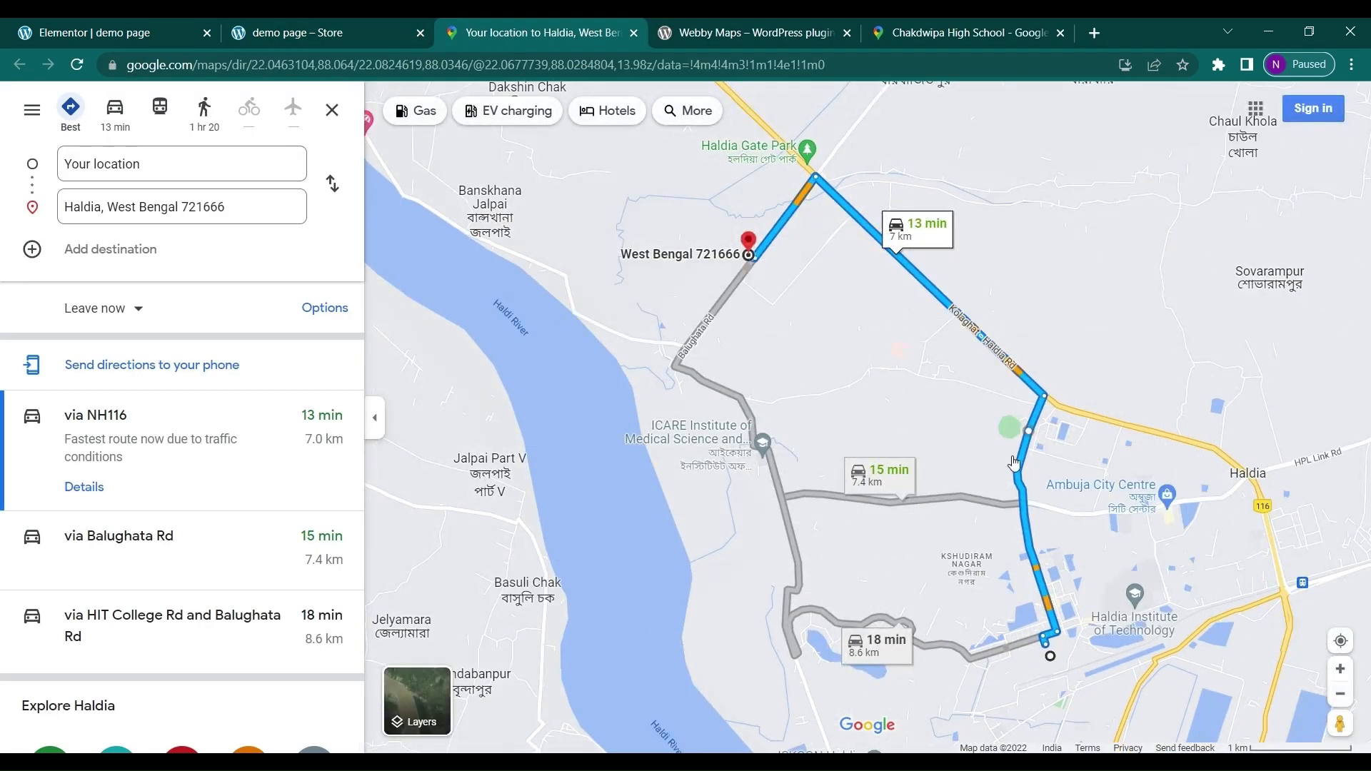
left_click(633, 33)
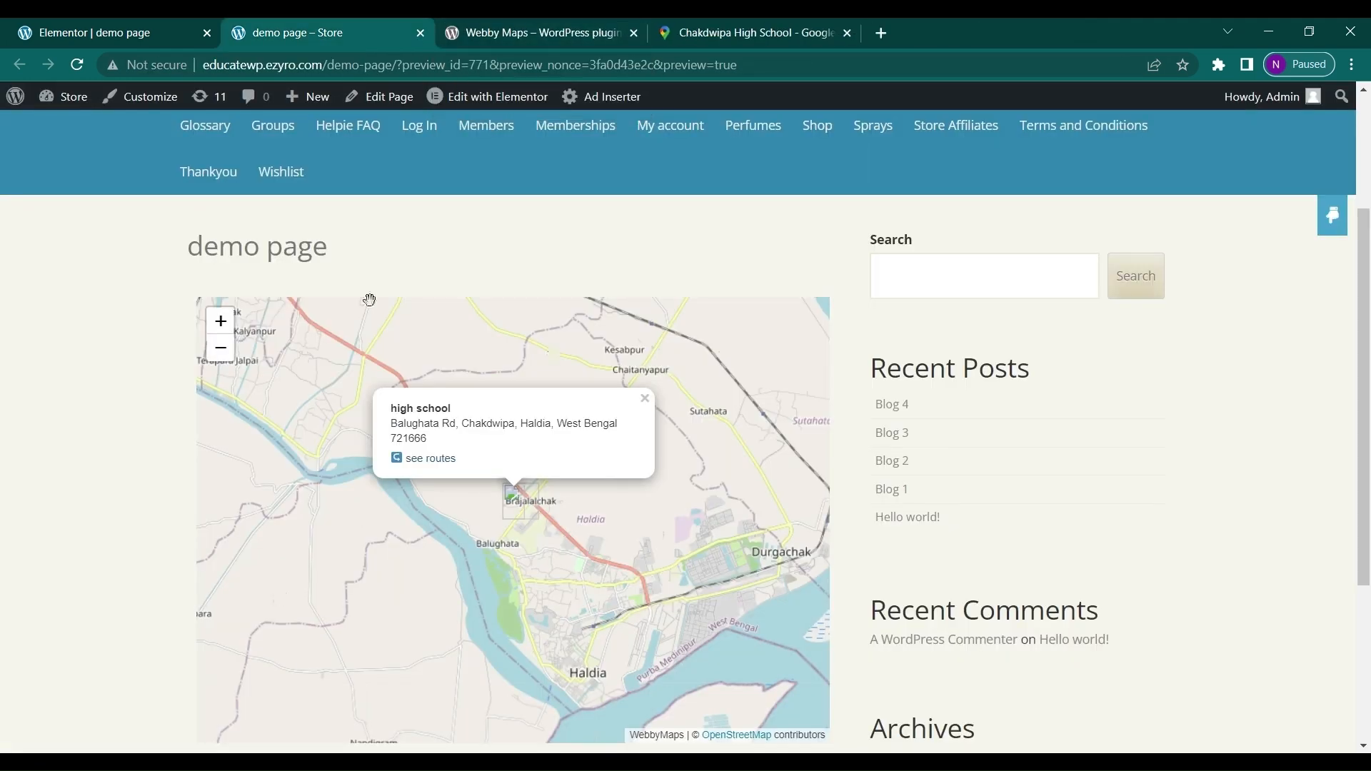
- Leave the Elementor editor and return to the WordPress list of pages
left_click(33, 25)
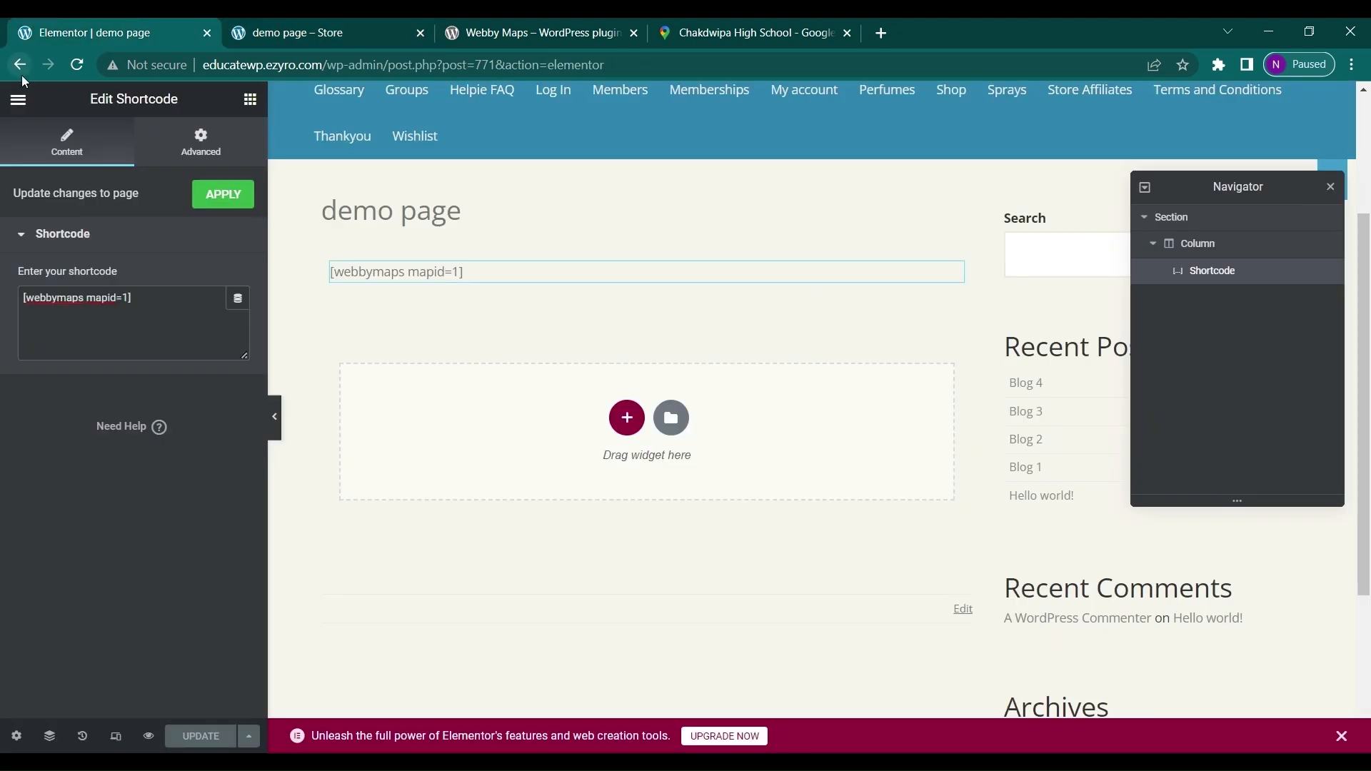
left_click(22, 76)
left_click(361, 22)
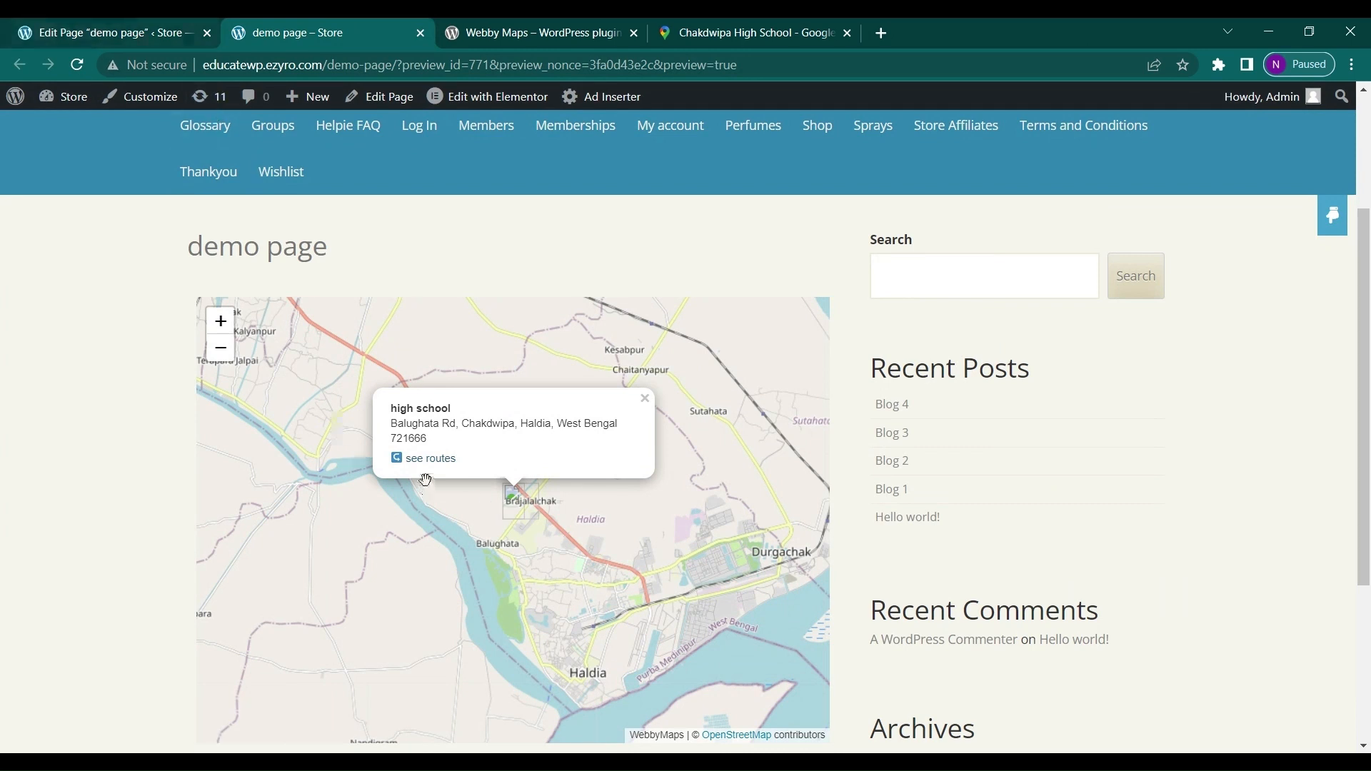
left_click(112, 24)
left_click(18, 107)
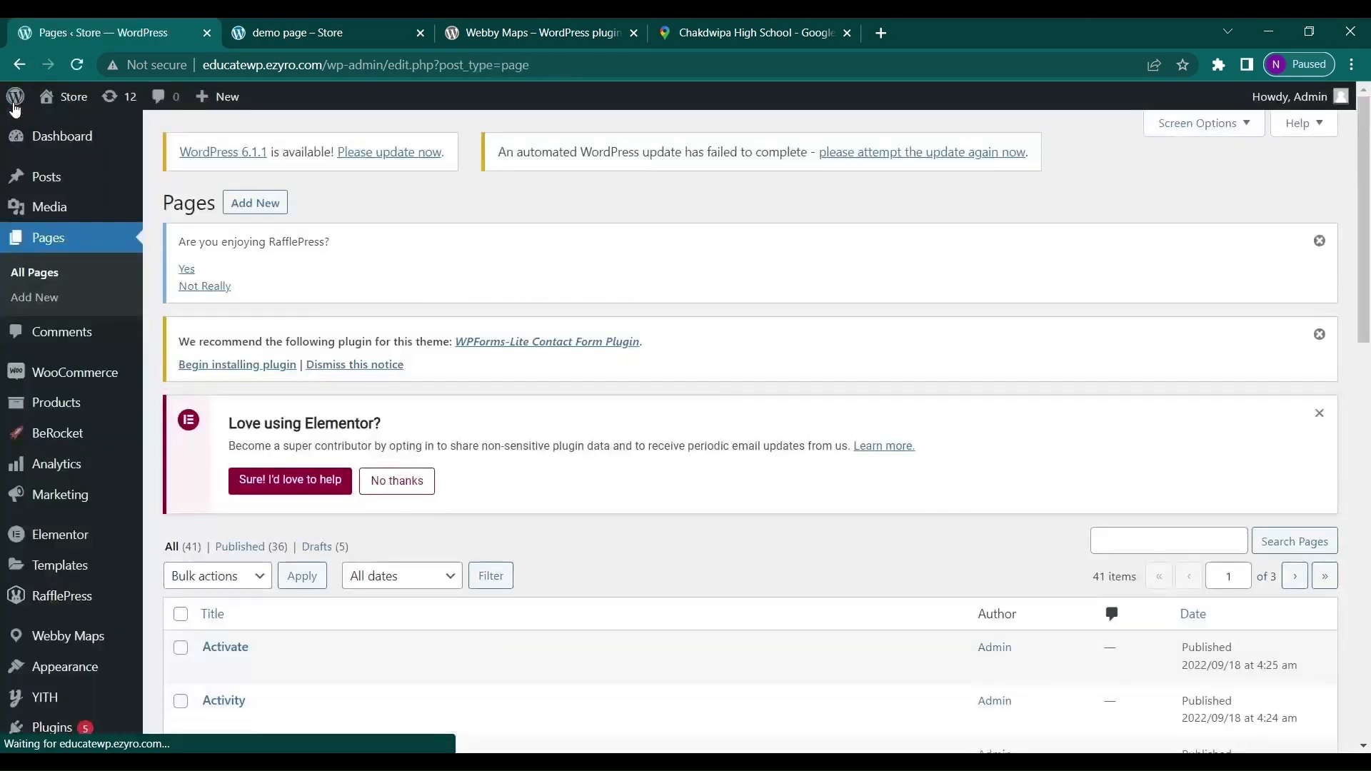
- Open Map1 for editing from the Webby Maps list of all maps and review its marker settings and preview
scroll(168, 421, "down", 4)
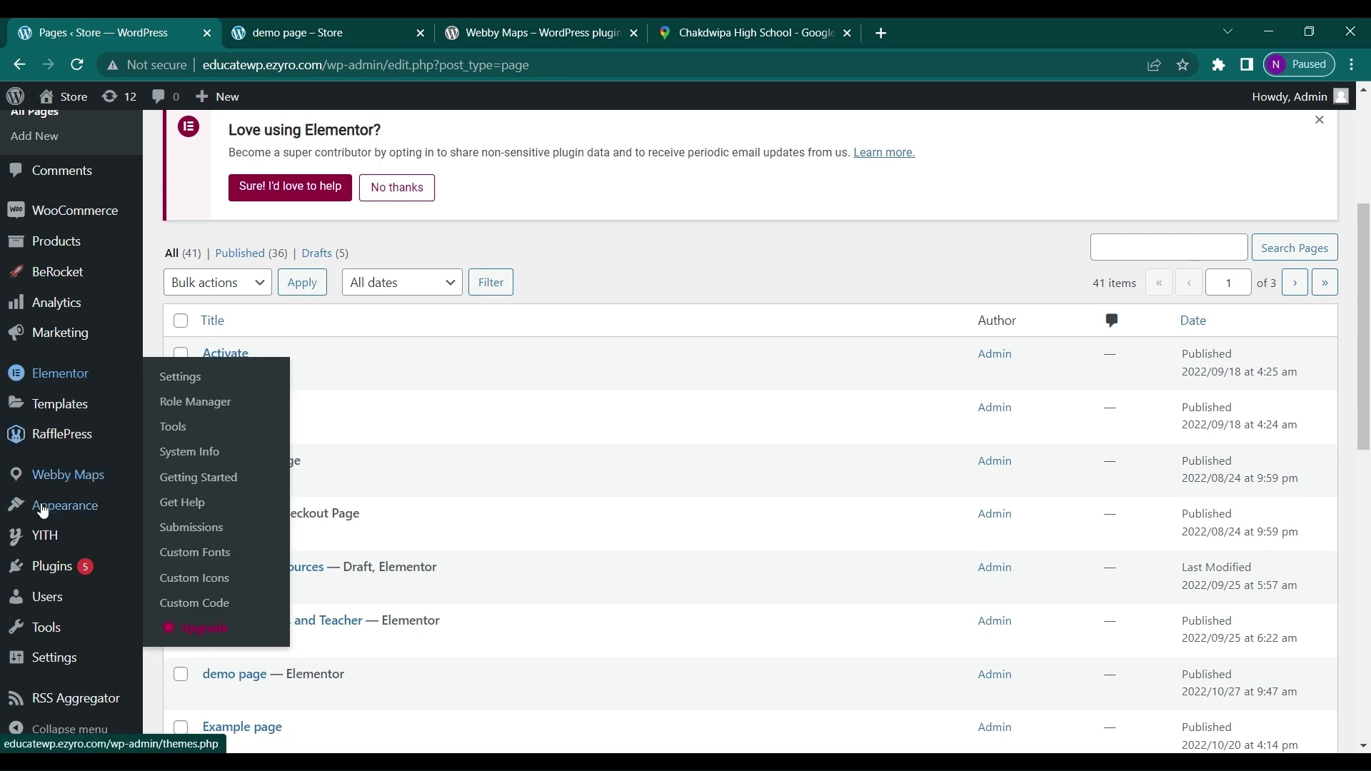
mouse_move(66, 469)
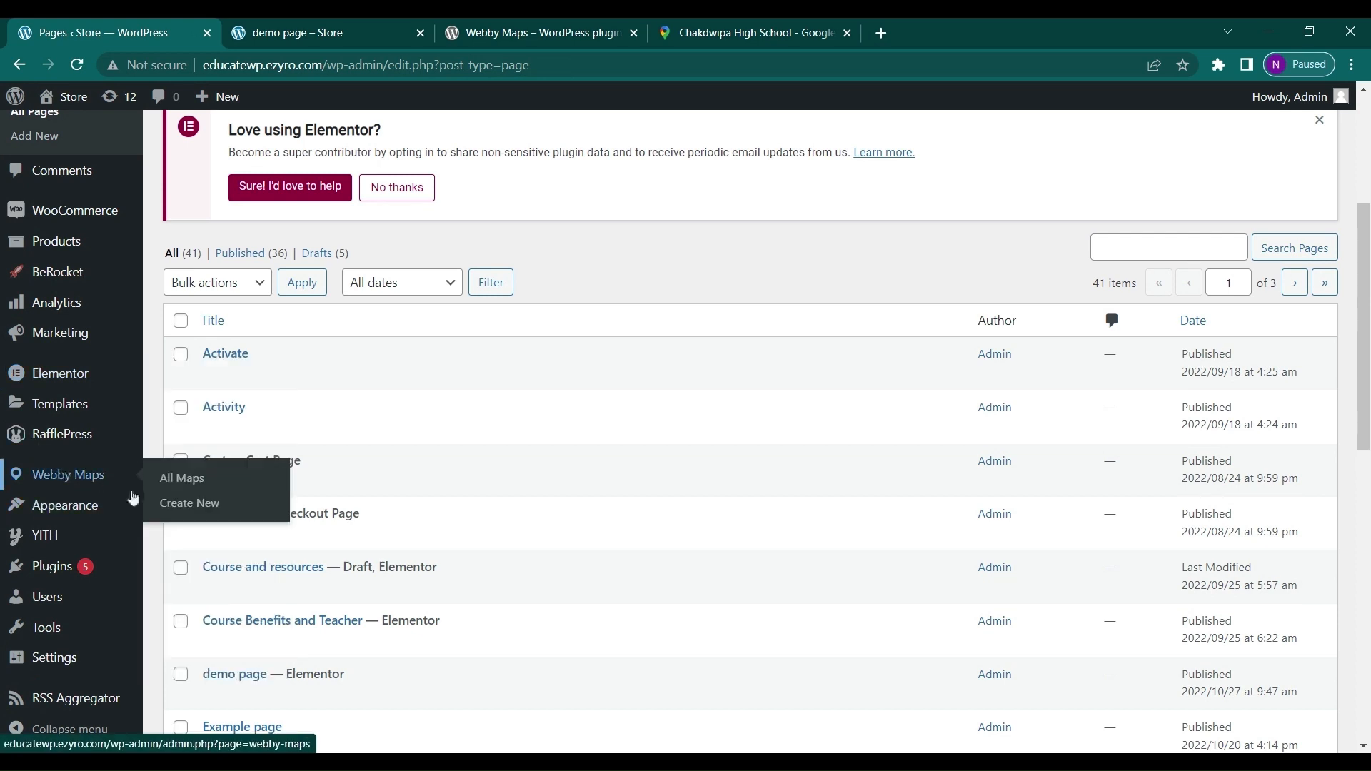
left_click(113, 475)
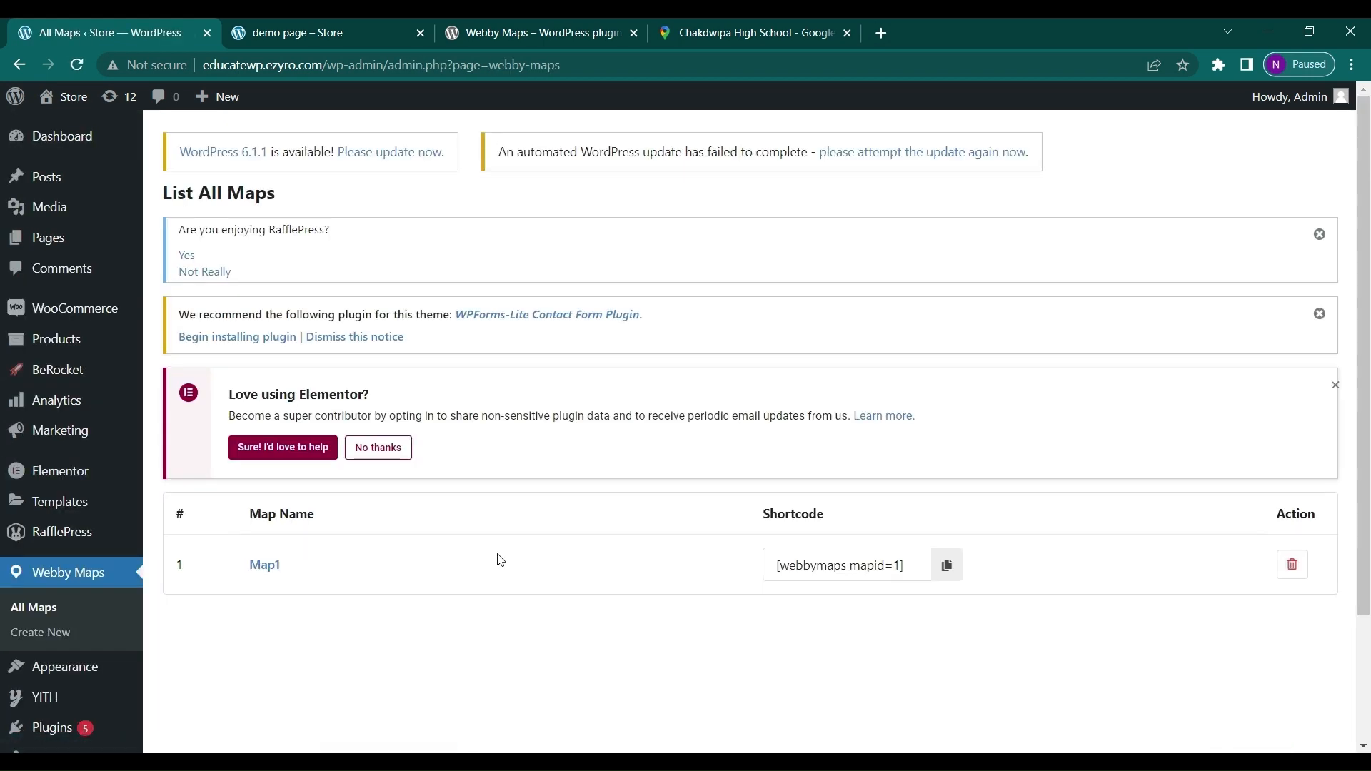
scroll(499, 557, "down", 1)
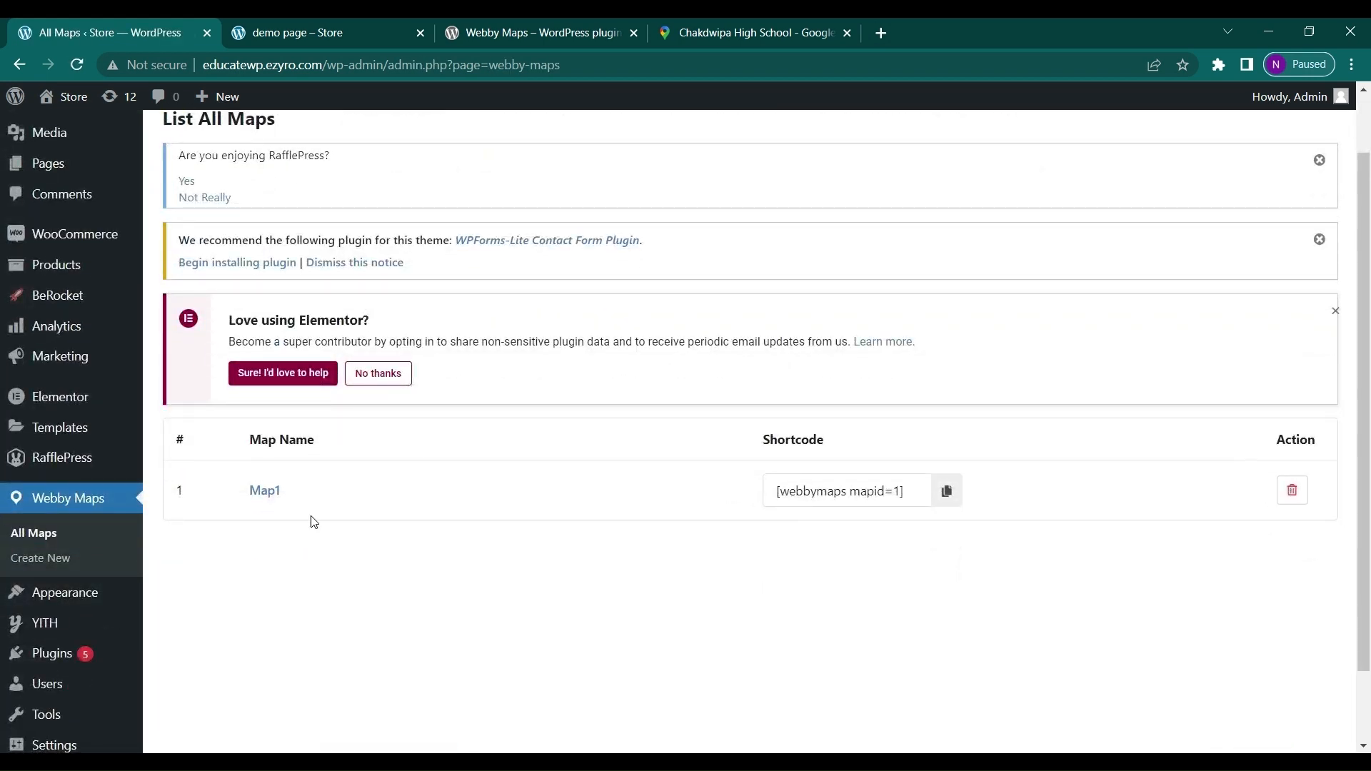
left_click(266, 493)
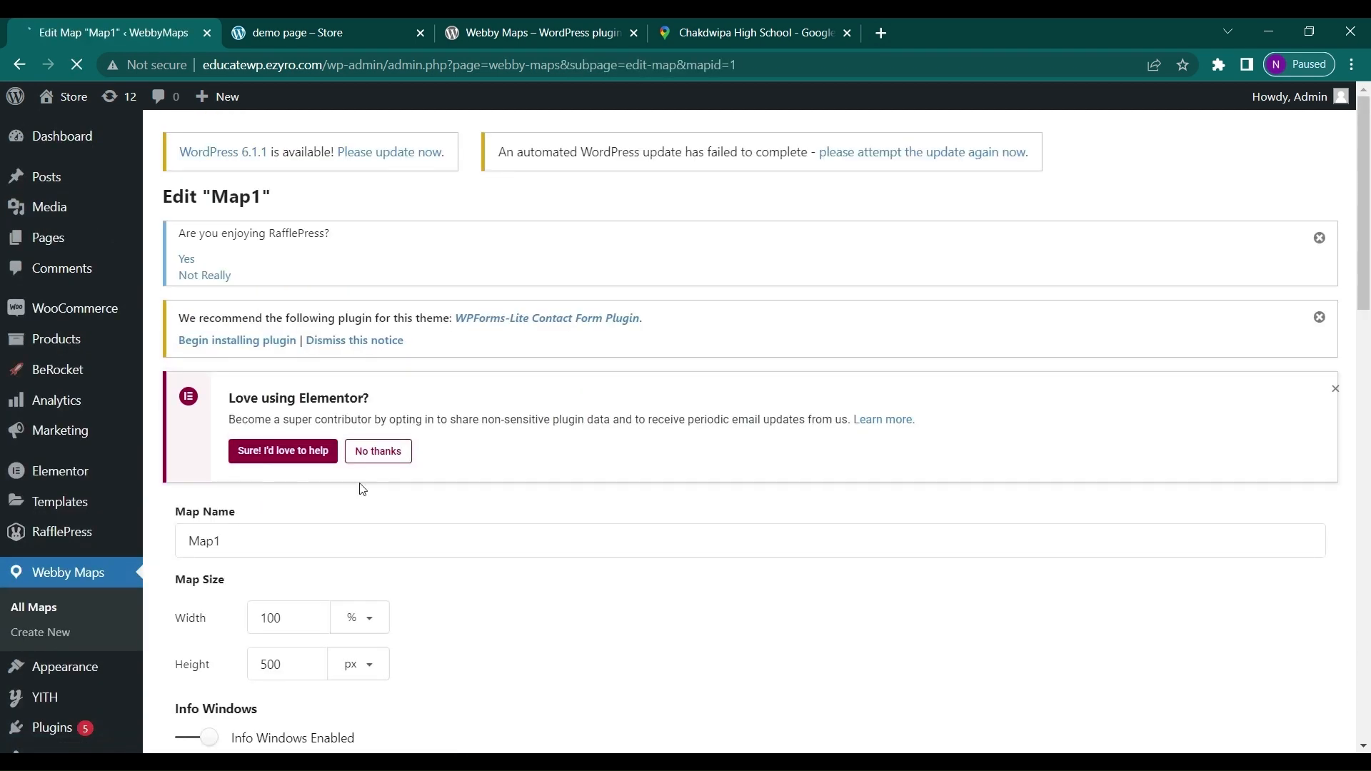
scroll(569, 511, "down", 5)
scroll(572, 509, "down", 12)
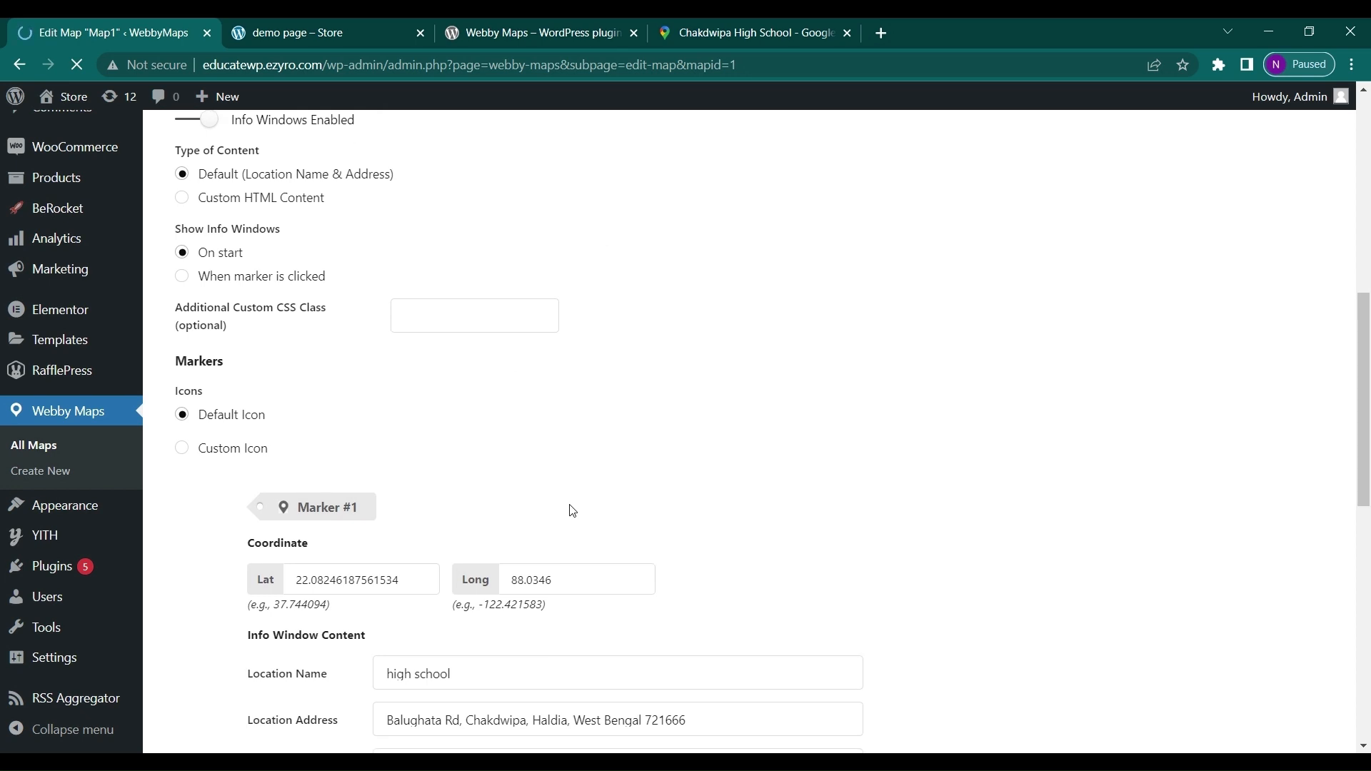
scroll(568, 503, "down", 3)
scroll(568, 503, "up", 18)
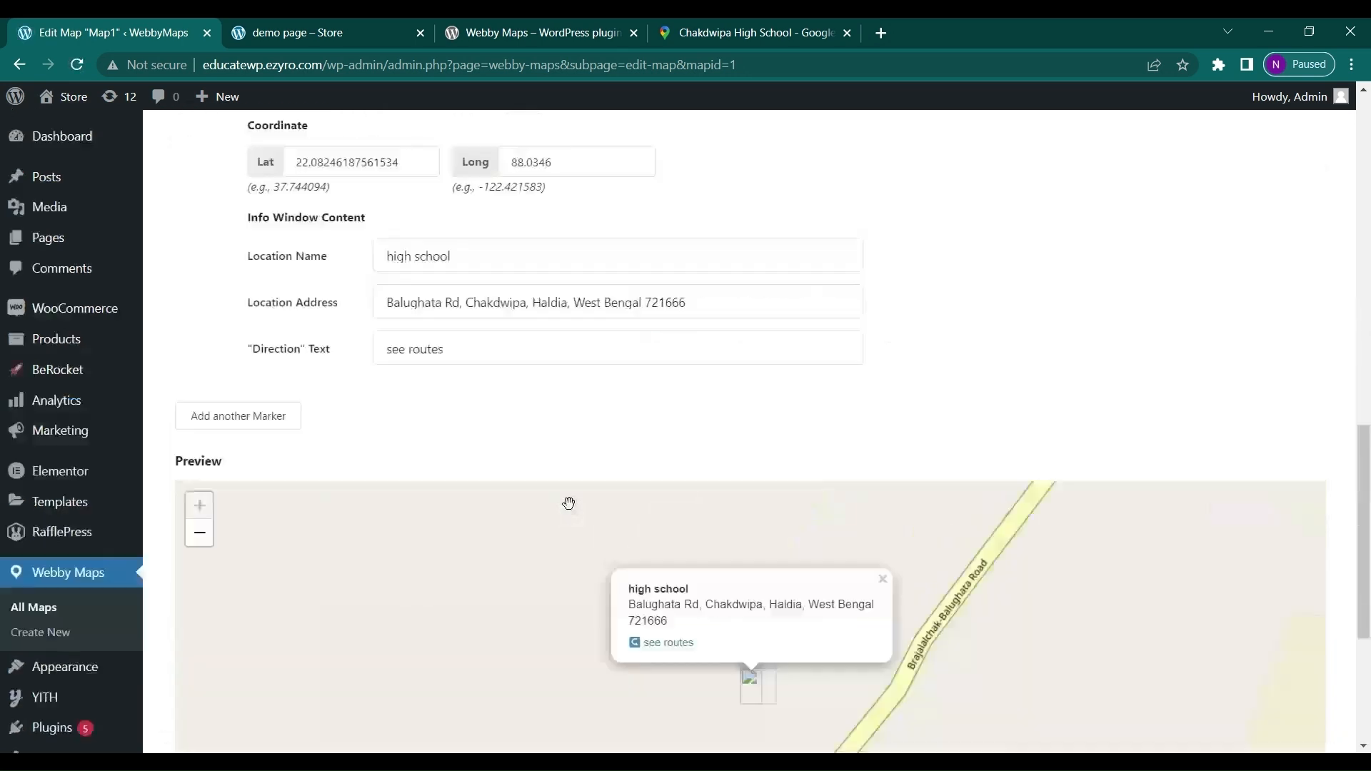